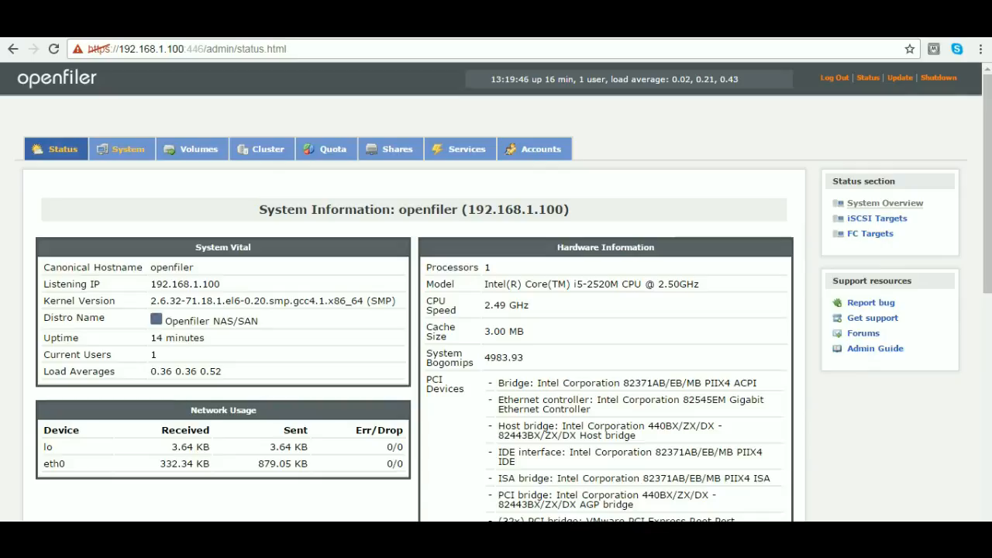
- Enable the iSCSI Target service at boot and start it in Openfiler's service management
{"action": "left_click", "coordinate": [466, 149]}
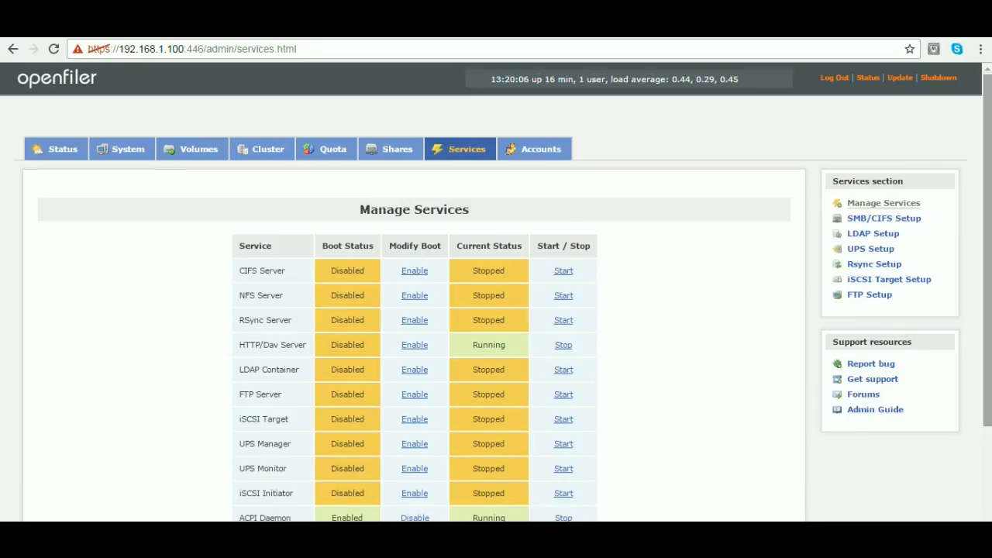
{"action": "scroll", "coordinate": [496, 295], "scroll_direction": "down", "scroll_amount": 1}
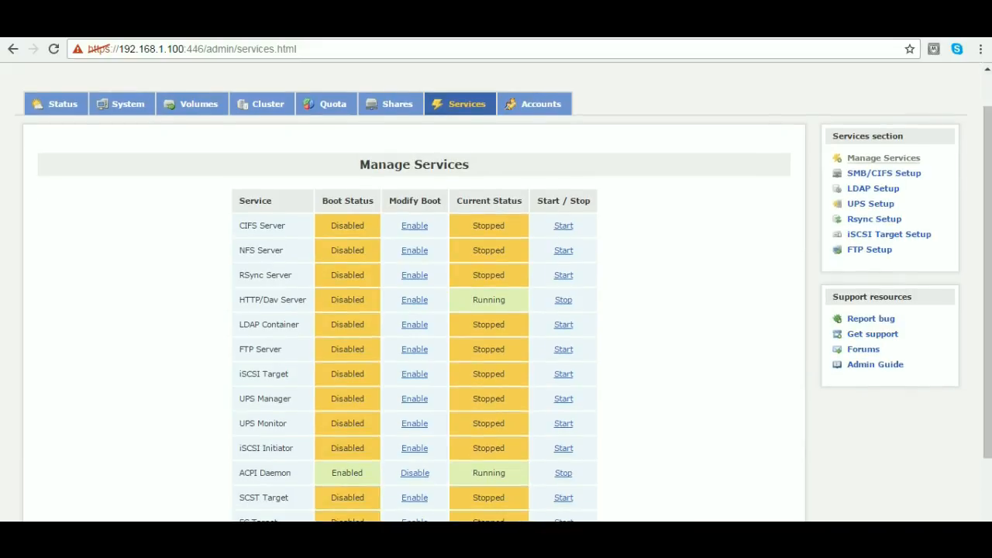
{"action": "left_click", "coordinate": [414, 373]}
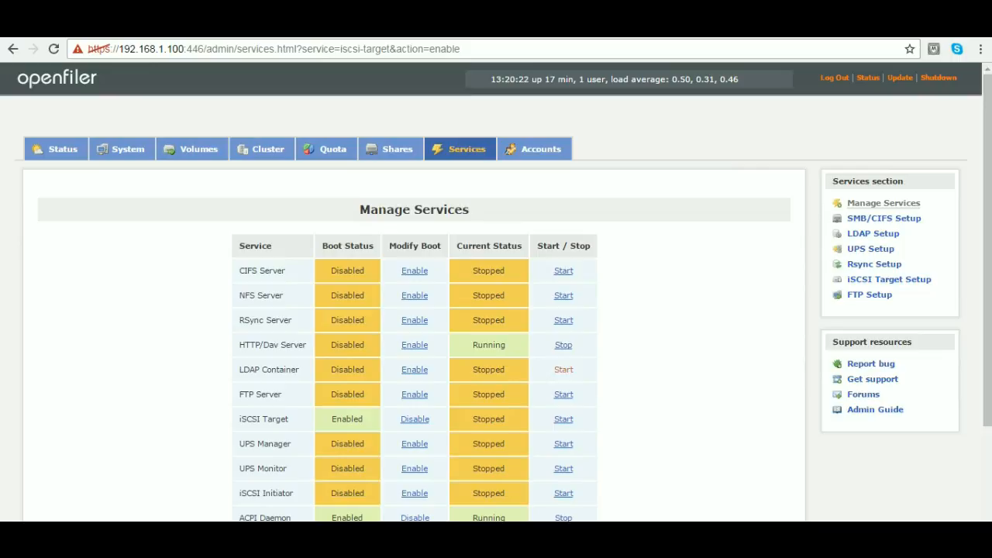
{"action": "left_click", "coordinate": [564, 418]}
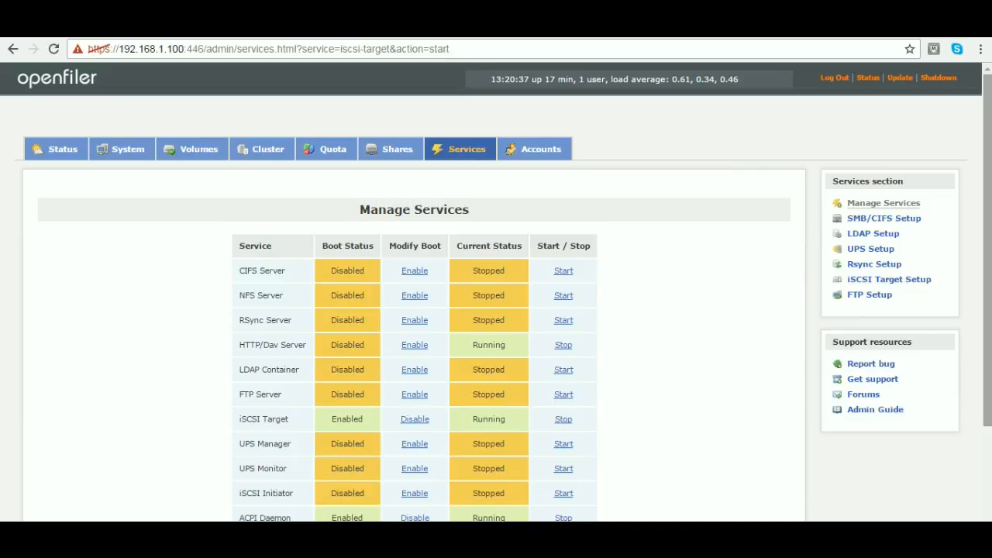
- Enable the iSCSI Initiator service at boot and start it
{"action": "scroll", "coordinate": [496, 310], "scroll_direction": "down", "scroll_amount": 3}
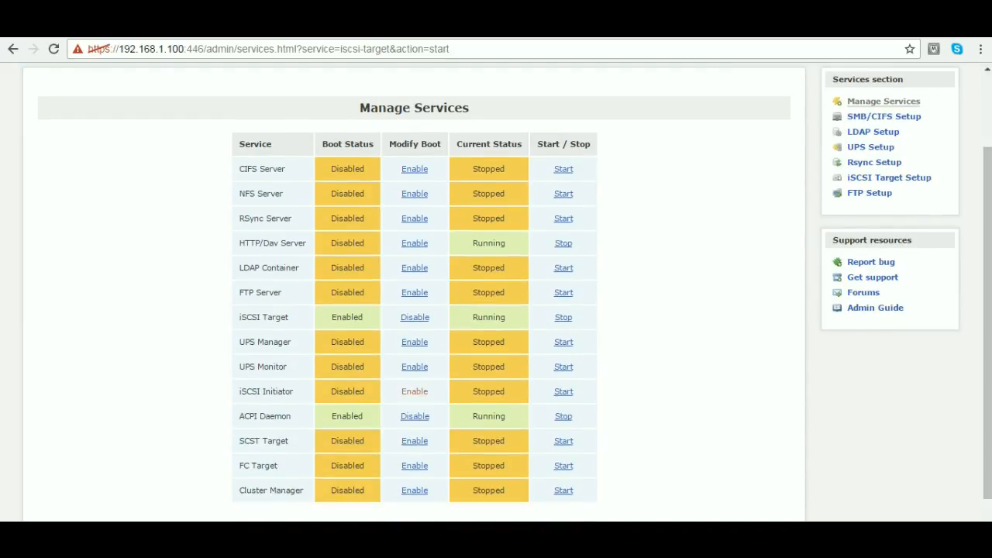
{"action": "left_click", "coordinate": [414, 391]}
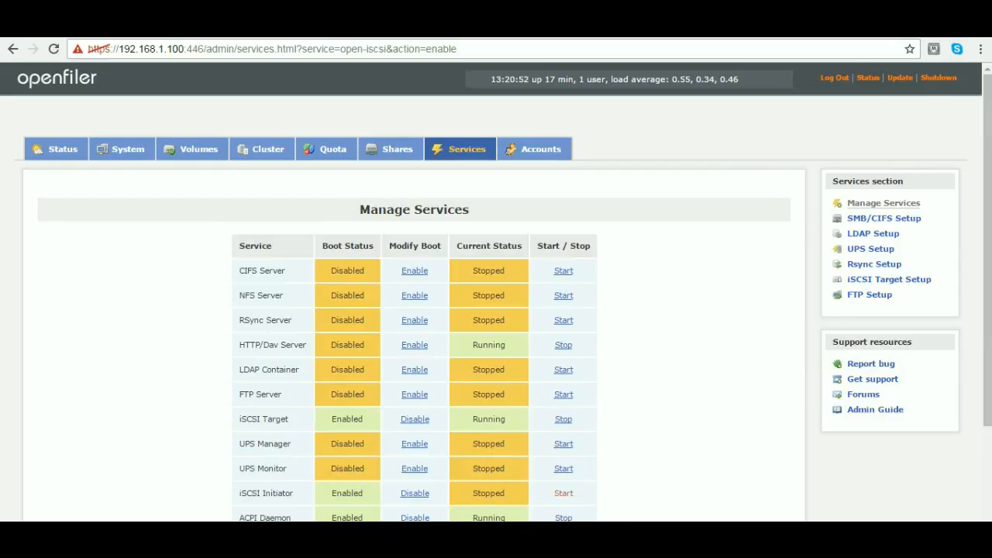
{"action": "left_click", "coordinate": [563, 492]}
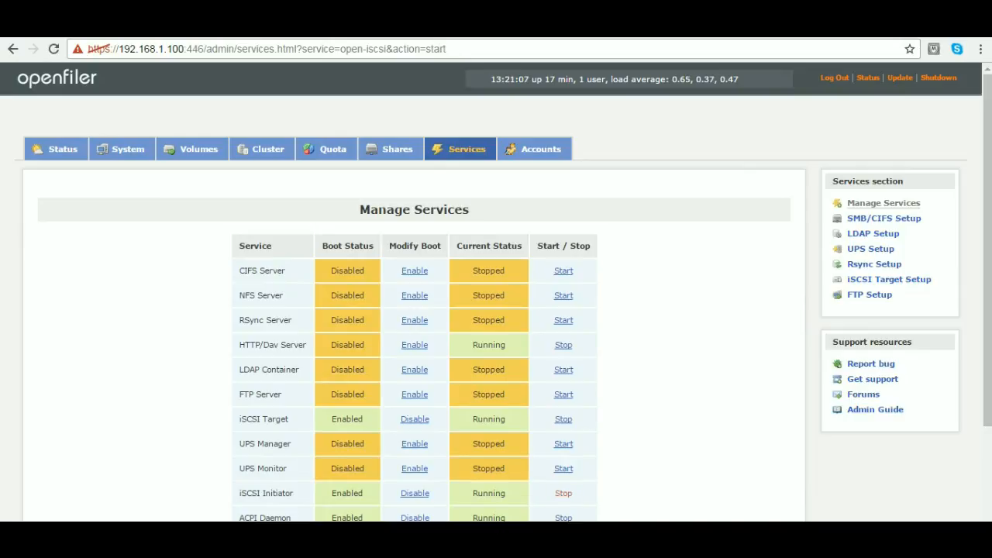
- Enable and start the FC Target service, and enable the Cluster Manager service at boot
{"action": "scroll", "coordinate": [564, 493], "scroll_direction": "down", "scroll_amount": 3}
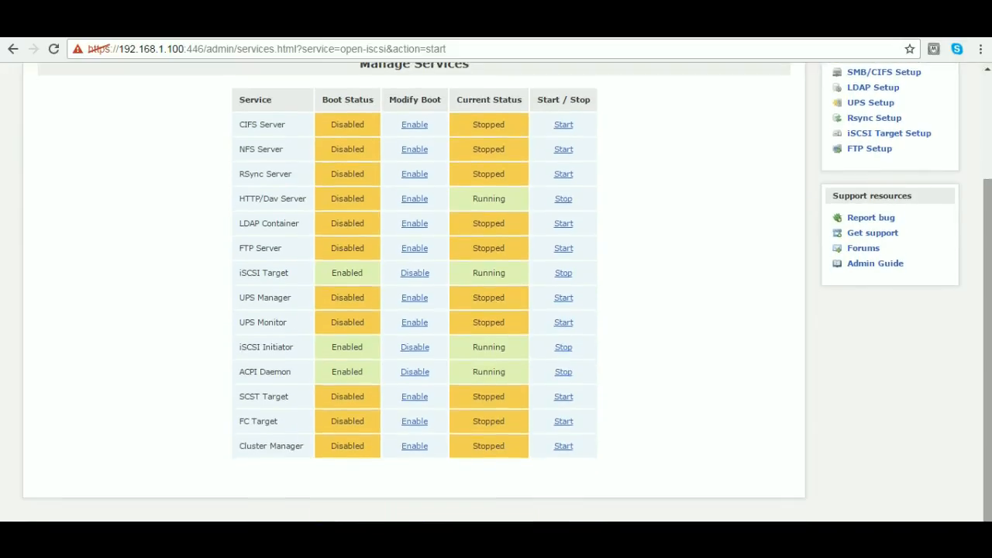
{"action": "left_click", "coordinate": [415, 420]}
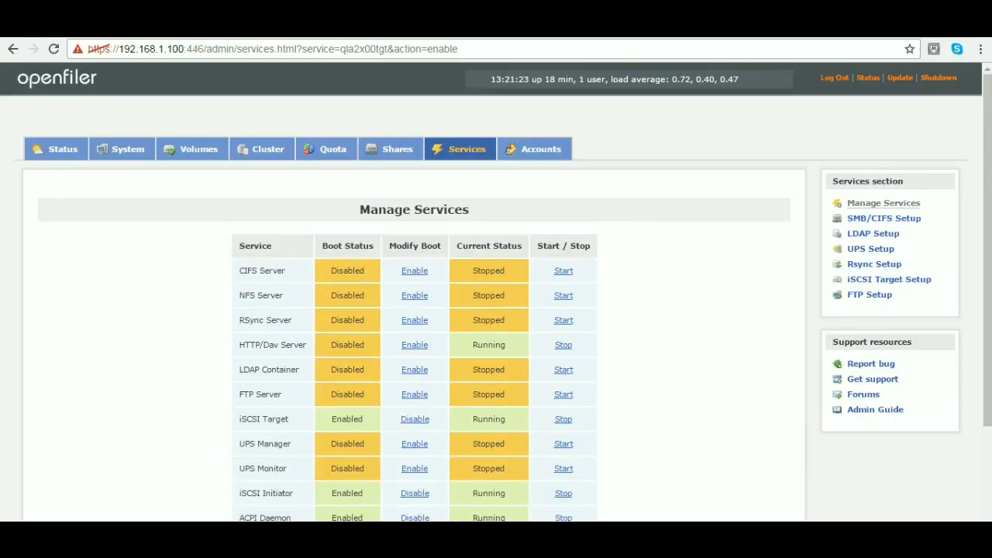
{"action": "scroll", "coordinate": [496, 310], "scroll_direction": "down", "scroll_amount": 3}
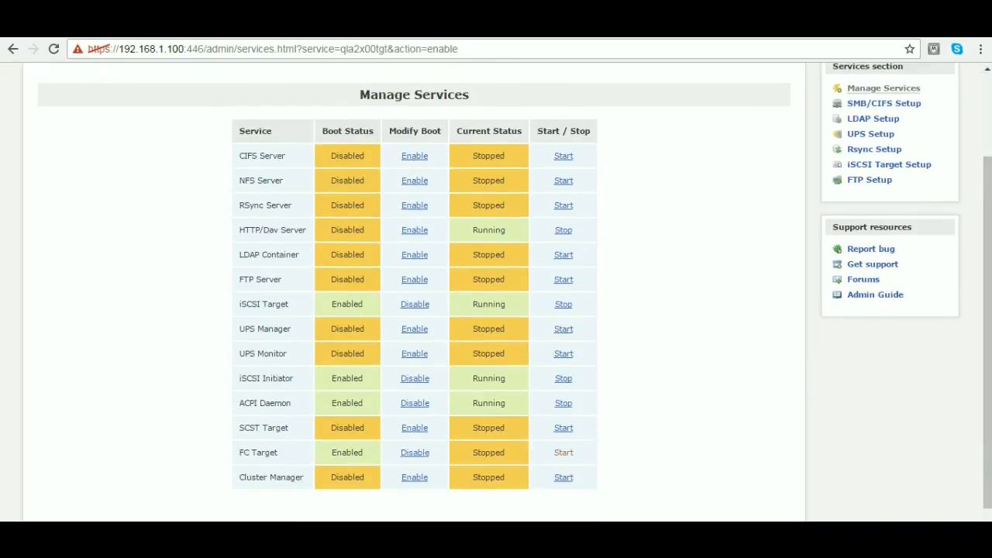
{"action": "left_click", "coordinate": [564, 452]}
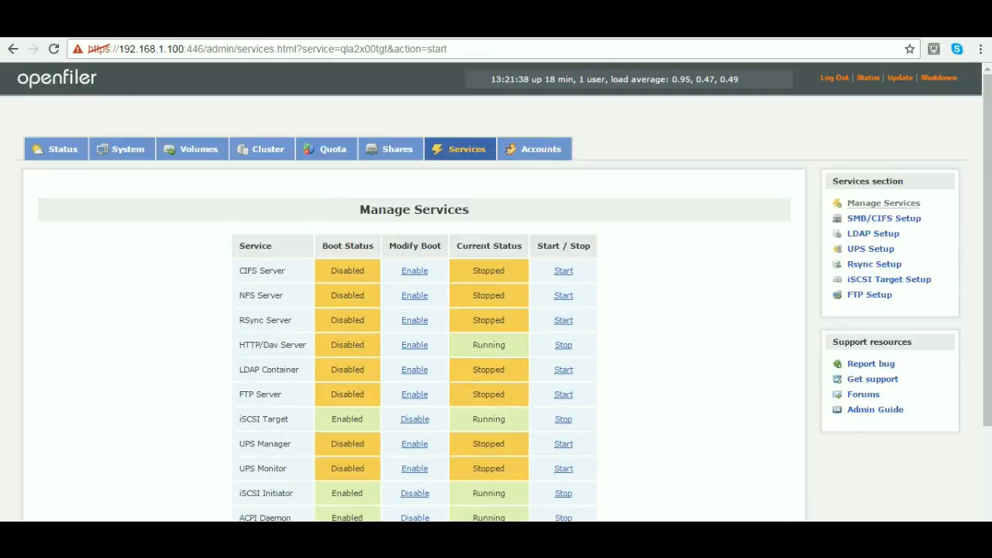
{"action": "scroll", "coordinate": [496, 310], "scroll_direction": "down", "scroll_amount": 2}
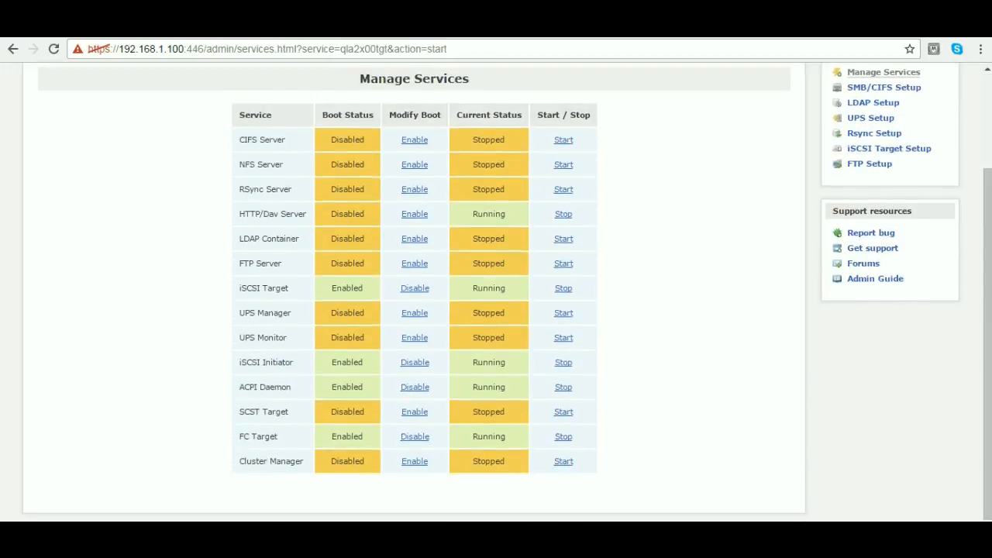
{"action": "left_click", "coordinate": [415, 461]}
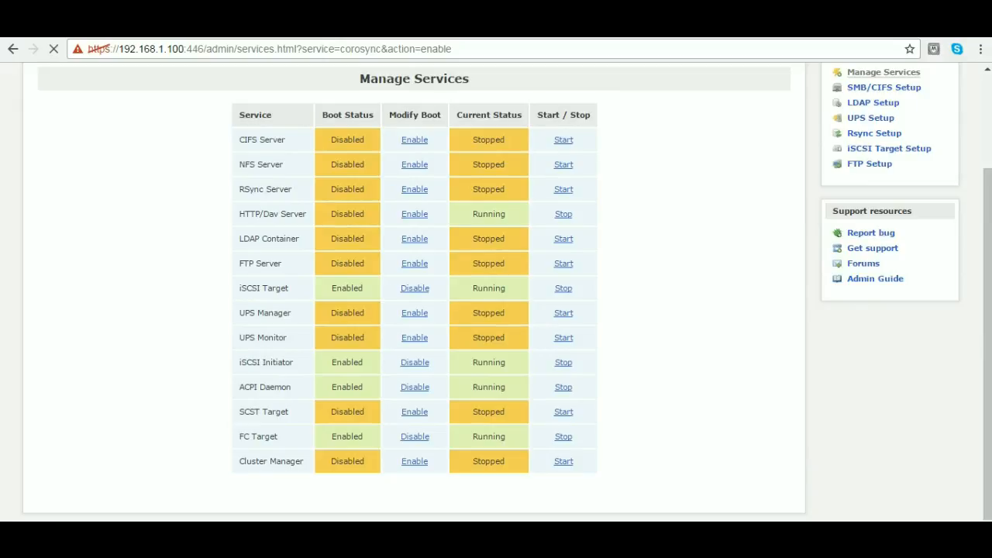
- Switch to Notepad++, maximize it and write "openfiler is" on the second line of a new document
{"action": "key", "text": "alt+Tab"}
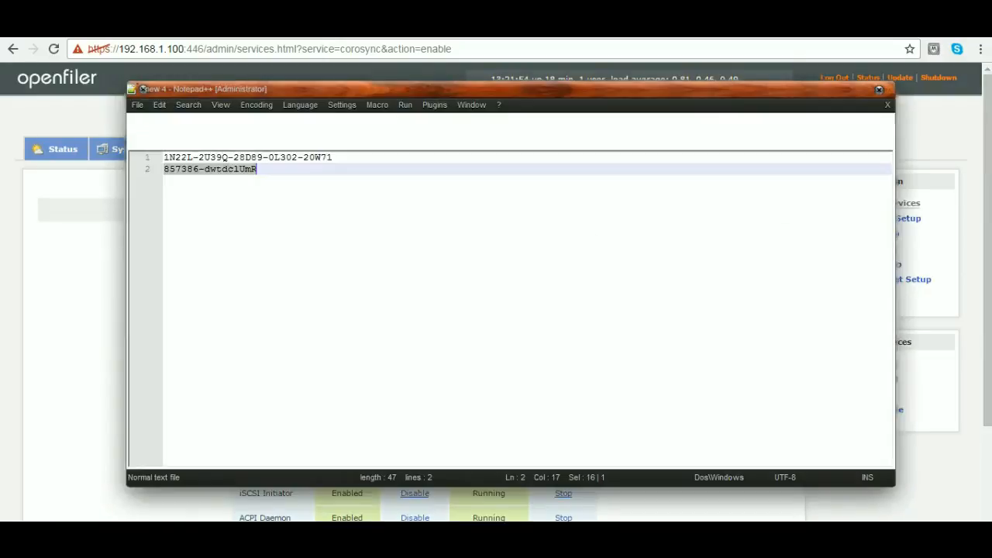
{"action": "double_click", "coordinate": [141, 89]}
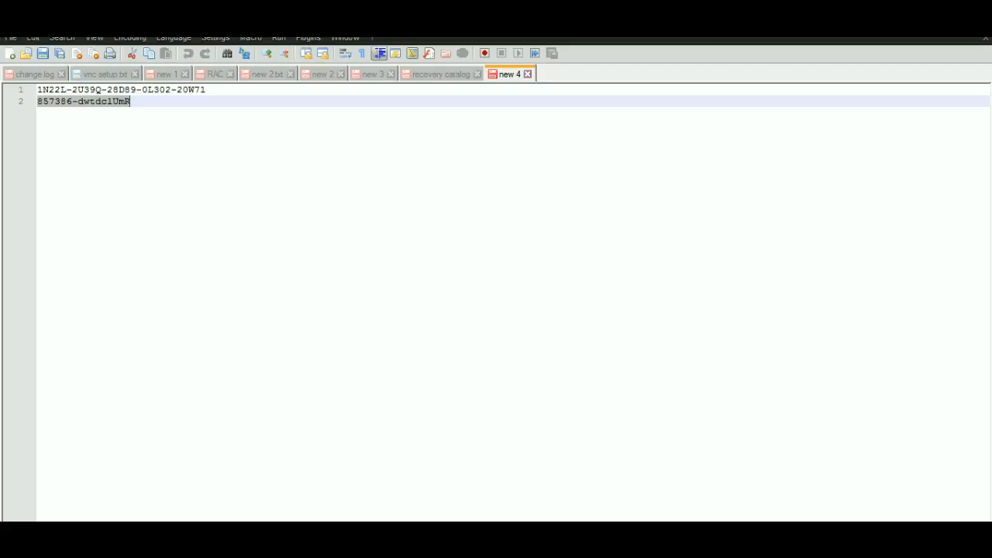
{"action": "key", "text": "ctrl+n"}
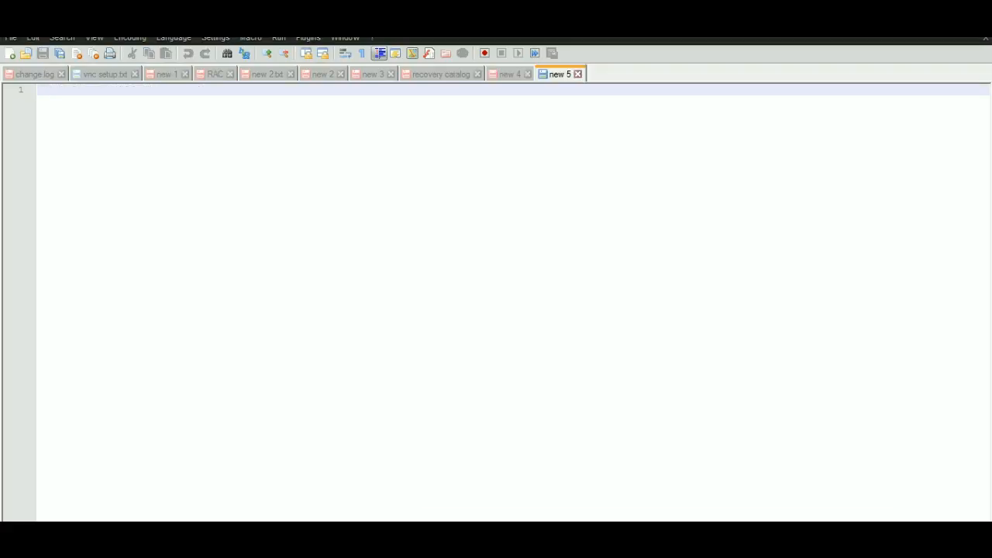
{"action": "key", "text": "Return"}
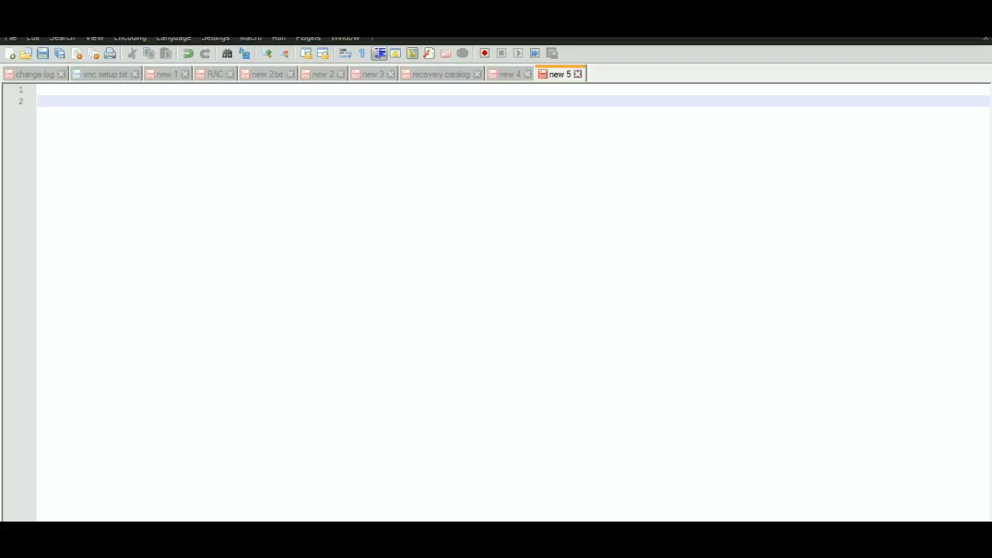
{"action": "type", "text": "openfiler is"}
{"action": "key", "text": "Return"}
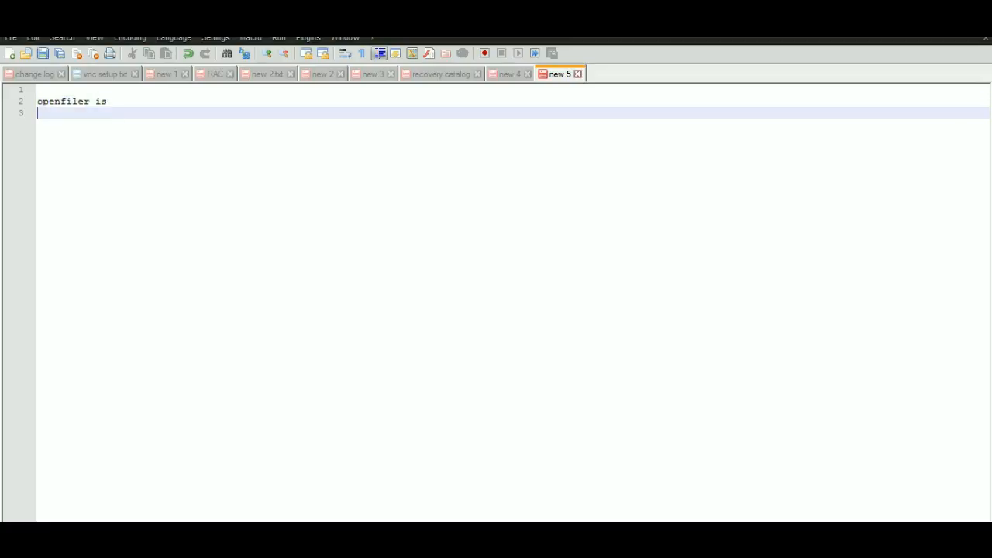
- Begin a note line reading "100 ====disk=" a few blank lines below the heading
{"action": "key", "text": "Return"}
{"action": "key", "text": "Return"}
{"action": "key", "text": "Return"}
{"action": "type", "text": "1000"}
{"action": "key", "text": "BackSpace"}
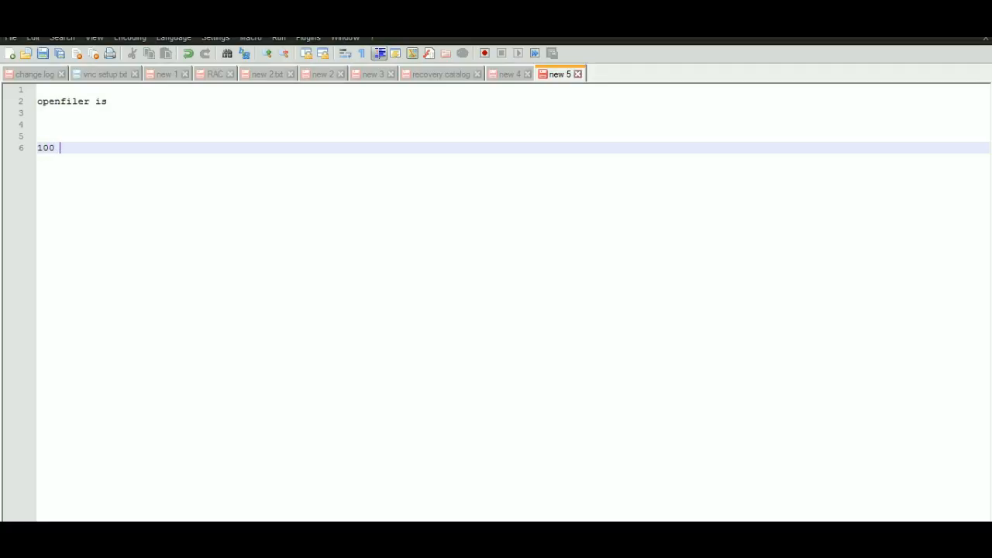
{"action": "type", "text": "====disk=iqn =map_disk"}
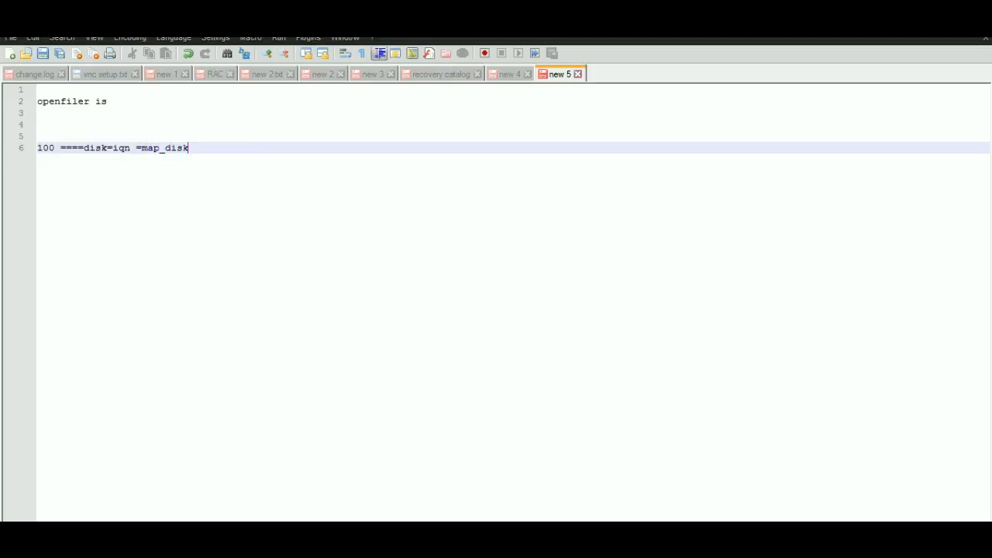
- Continue the "100" line with "iqn =map_disk"
{"action": "type", "text": "="}
- Complete the "100" line with "=system ip_no="
{"action": "type", "text": "system"}
{"action": "type", "text": " ipnj"}
{"action": "key", "text": "BackSpace"}
{"action": "key", "text": "BackSpace"}
{"action": "type", "text": "_no="}
{"action": "left_click_drag", "start_coordinate": [193, 148], "coordinate": [258, 148]}
{"action": "left_click_drag", "start_coordinate": [141, 148], "coordinate": [183, 148]}
{"action": "left_click_drag", "start_coordinate": [113, 148], "coordinate": [136, 148]}
- Add the line "rhel====load iqn =/dev/sdb" below the "100" line, separated by blank lines
{"action": "left_click", "coordinate": [271, 148]}
{"action": "key", "text": "Return"}
{"action": "key", "text": "Return"}
{"action": "key", "text": "Return"}
{"action": "key", "text": "Return"}
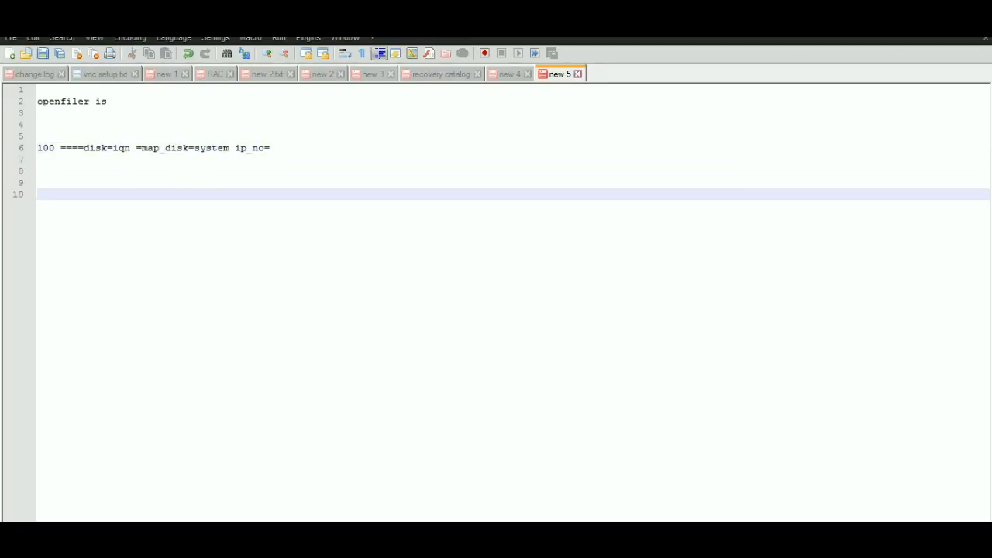
{"action": "type", "text": "rhel====load iqn =/dev/sdb"}
- Write "dev/sdc" on the line below, aligned under /dev/sdb, and add blank lines after it
{"action": "key", "text": "Return"}
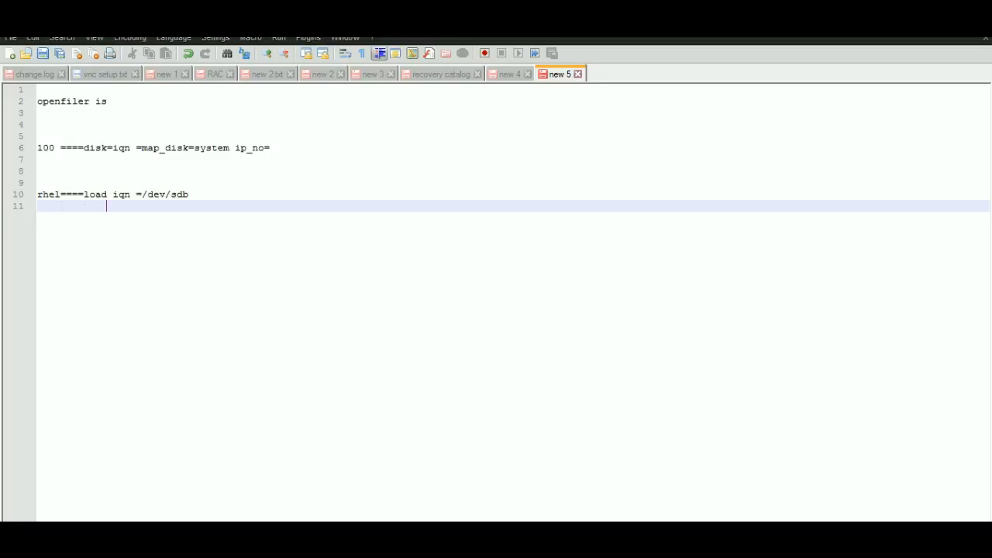
{"action": "type", "text": "de"}
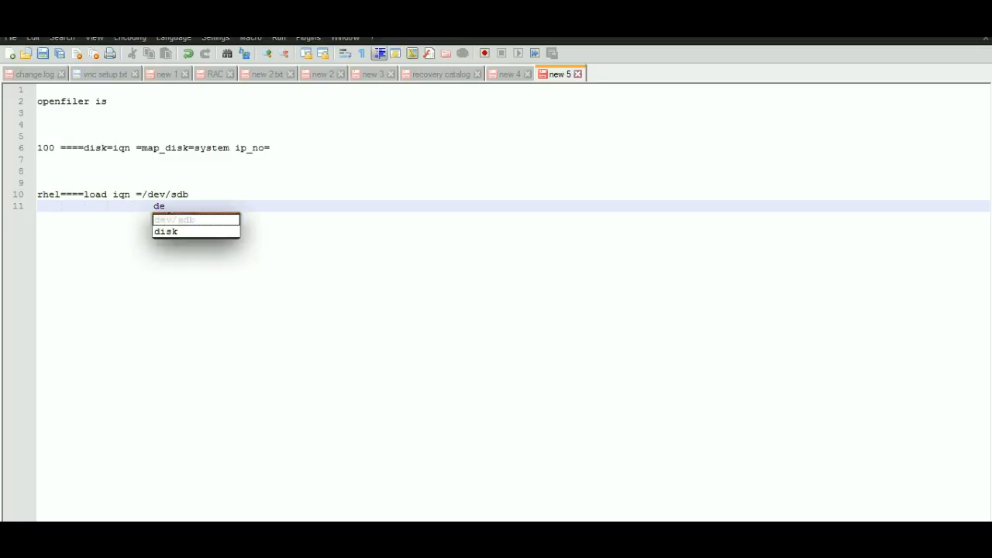
{"action": "type", "text": "v/sdc"}
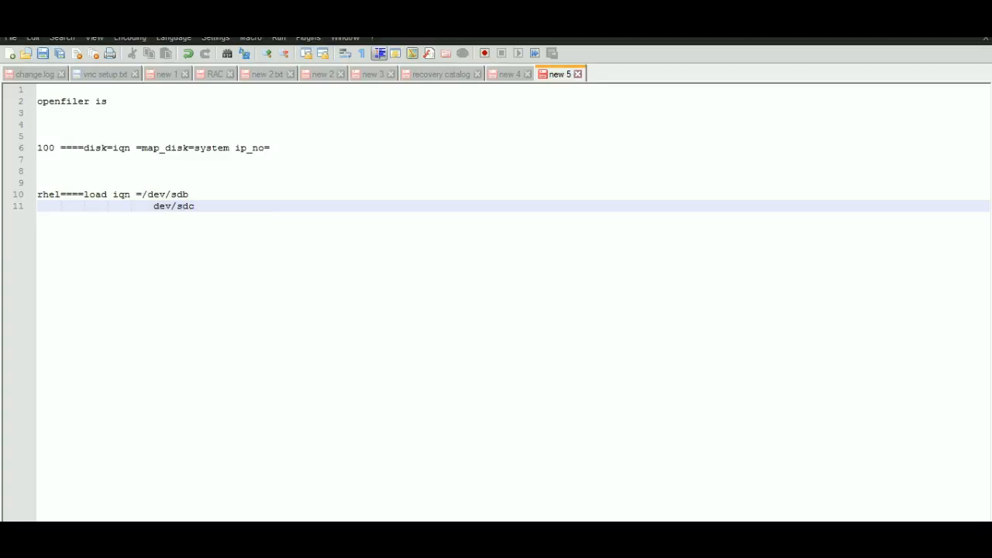
{"action": "key", "text": "Return"}
{"action": "key", "text": "Return"}
{"action": "key", "text": "Return"}
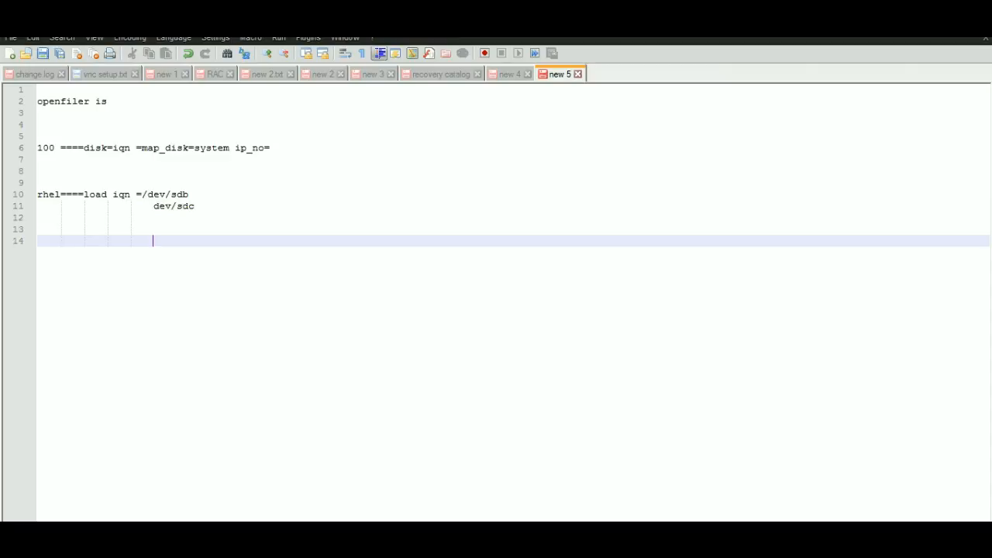
- Number the device entries, putting 1 after /dev/sdb and 2 after dev/sdc
{"action": "key", "text": "Up"}
{"action": "key", "text": "Up"}
{"action": "key", "text": "Up"}
{"action": "key", "text": "shift+End"}
{"action": "key", "text": "Up"}
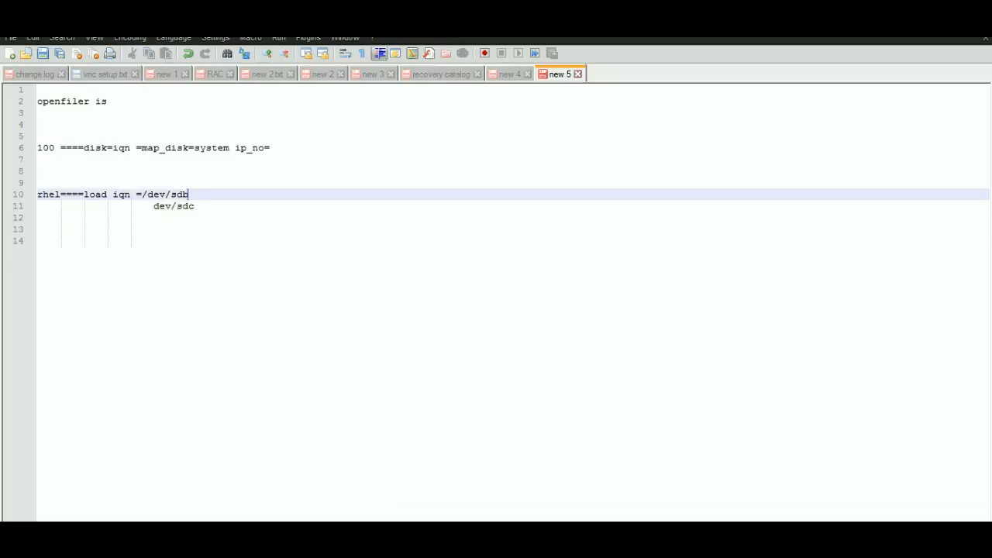
{"action": "type", "text": "1"}
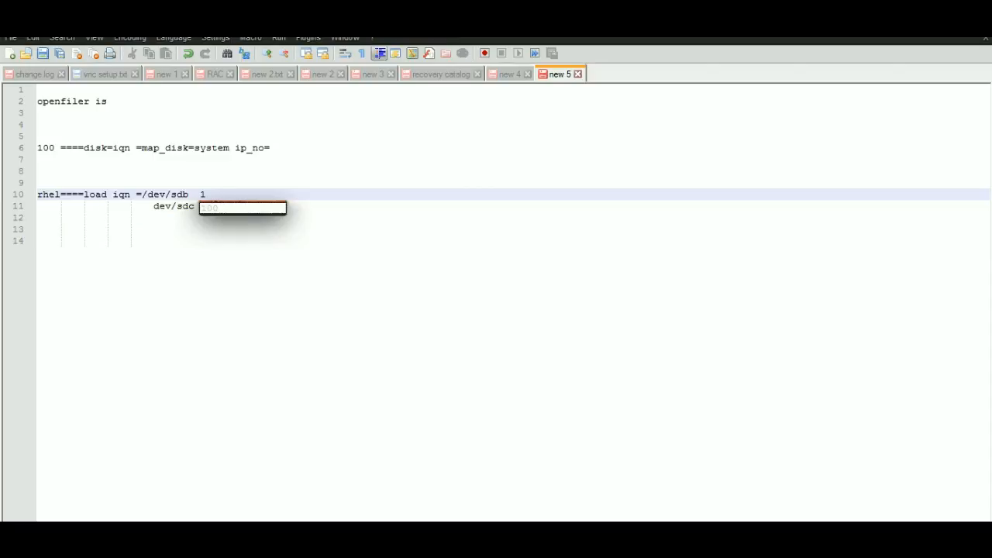
{"action": "type", "text": "00"}
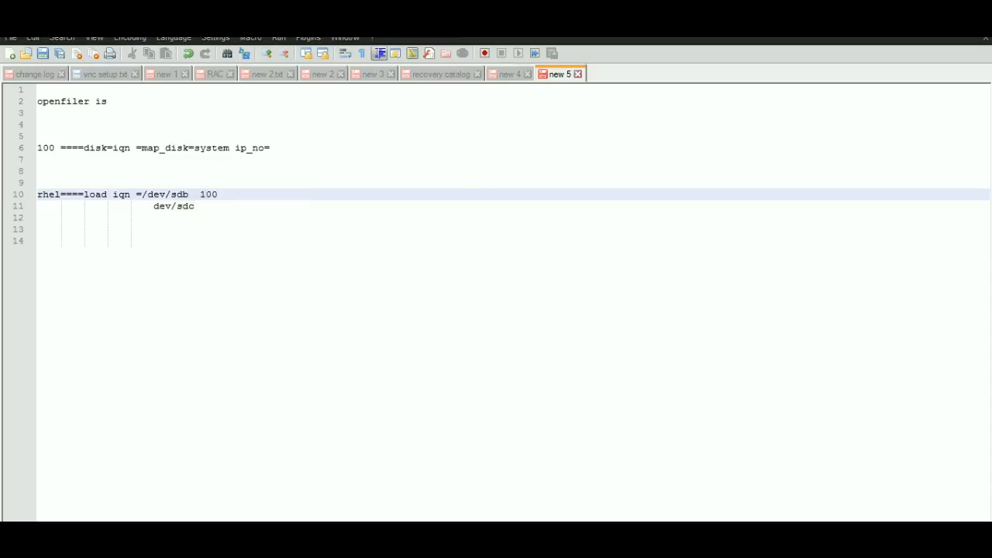
{"action": "key", "text": "Down"}
{"action": "type", "text": "2"}
{"action": "left_click_drag", "start_coordinate": [205, 194], "coordinate": [219, 194]}
{"action": "key", "text": "BackSpace"}
{"action": "key", "text": "Down"}
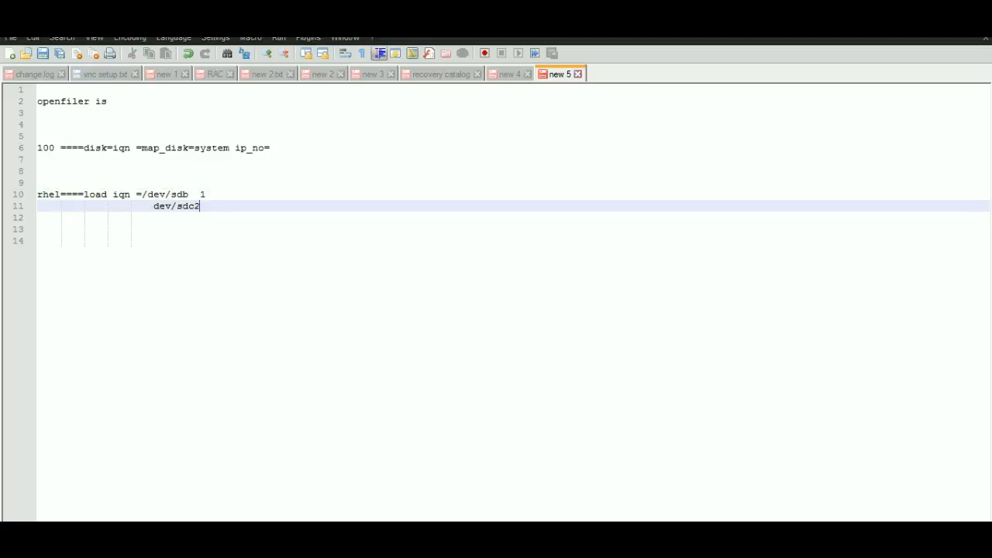
{"action": "key", "text": "Right"}
{"action": "key", "text": "Right"}
{"action": "key", "text": "Left"}
{"action": "left_click", "coordinate": [153, 229]}
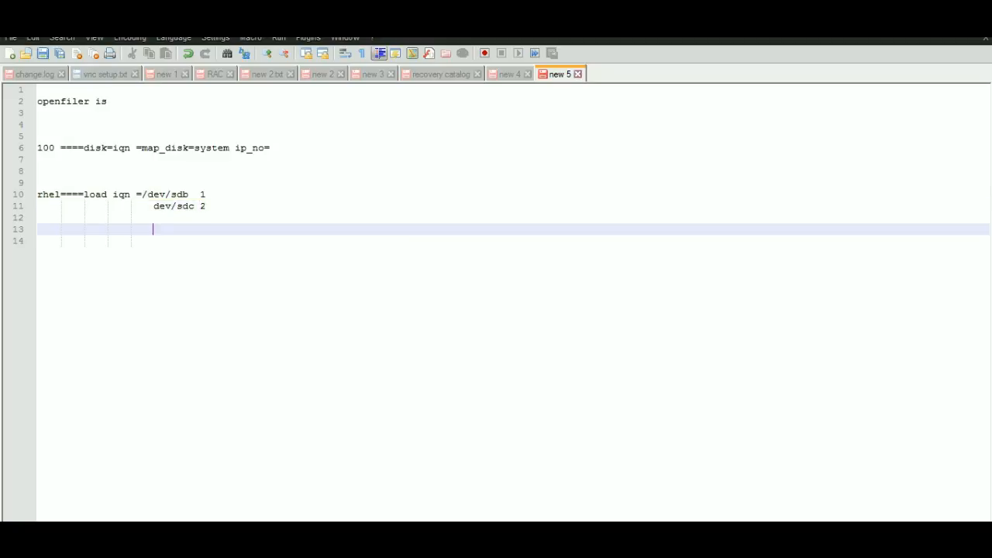
{"action": "key", "text": "Return"}
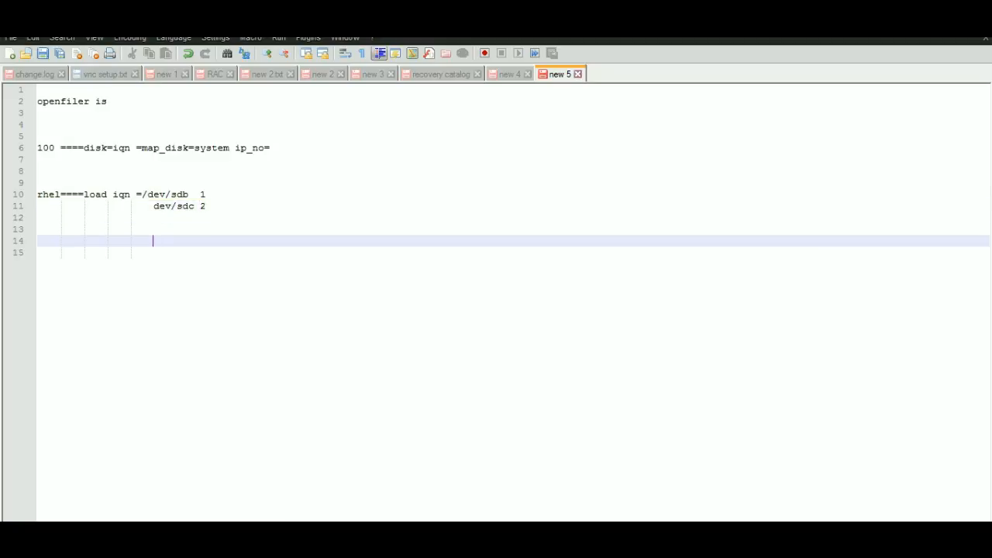
- Switch to the Openfiler web console and open the System network setup at the Network Access Configuration
{"action": "key", "text": "alt+Tab"}
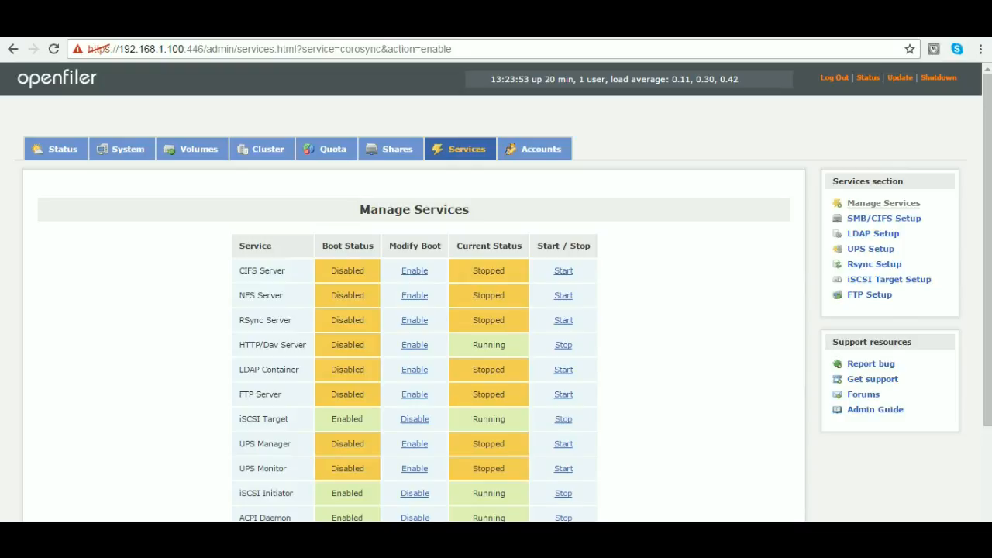
{"action": "left_click", "coordinate": [126, 150]}
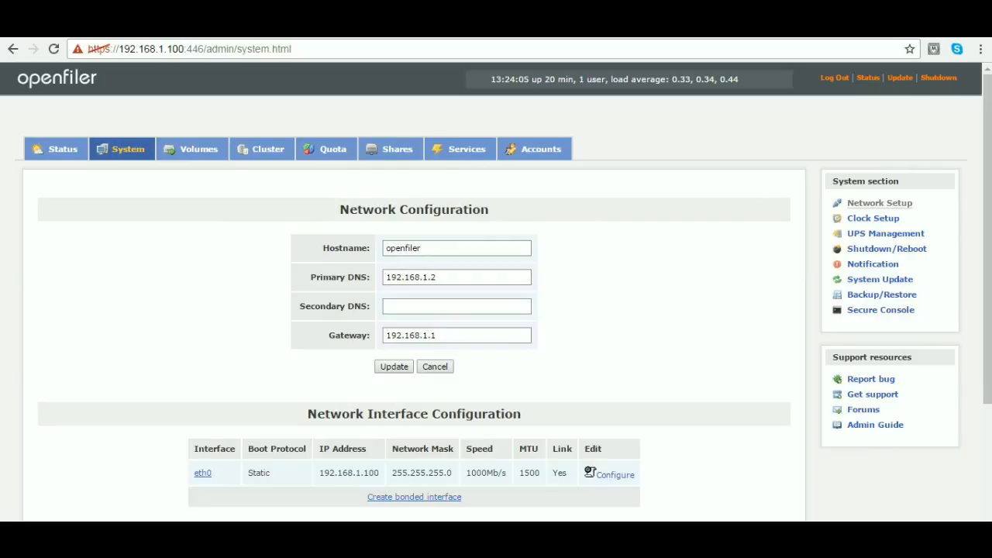
{"action": "scroll", "coordinate": [495, 287], "scroll_direction": "down", "scroll_amount": 3}
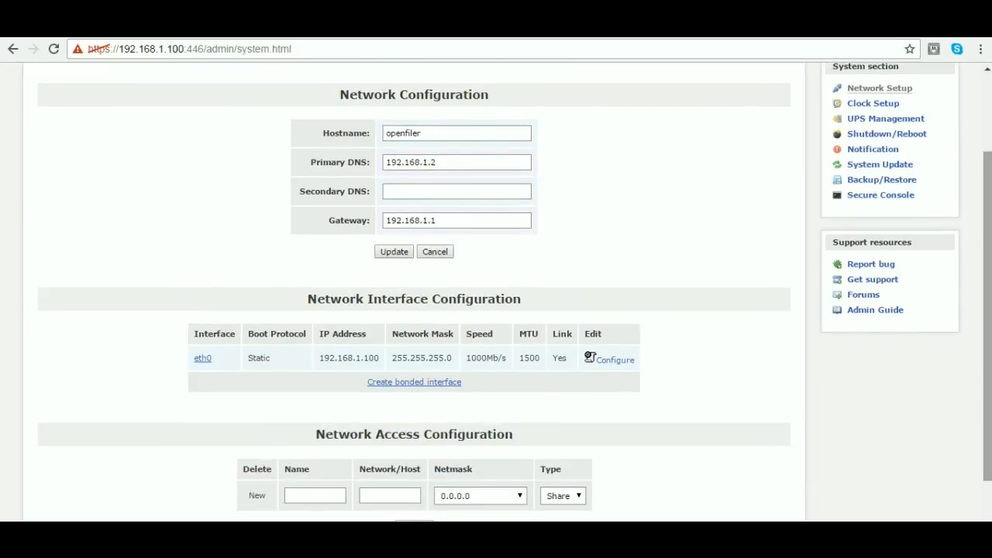
- Name the new network access entry rac1
{"action": "left_click", "coordinate": [315, 496]}
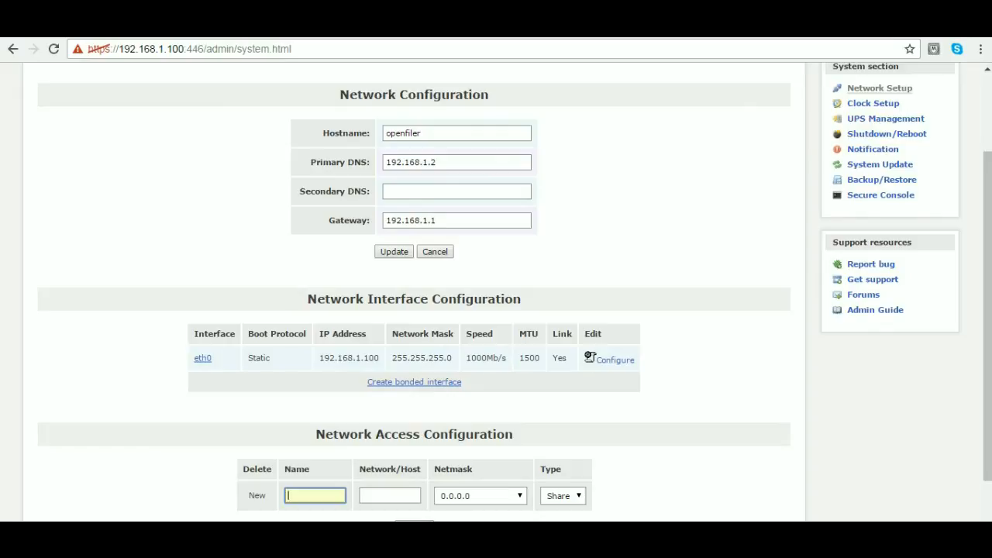
{"action": "type", "text": "192.169"}
{"action": "key", "text": "BackSpace"}
{"action": "type", "text": "8"}
{"action": "key", "text": "BackSpace"}
{"action": "key", "text": "BackSpace"}
{"action": "key", "text": "BackSpace"}
{"action": "key", "text": "BackSpace"}
{"action": "key", "text": "BackSpace"}
{"action": "key", "text": "BackSpace"}
{"action": "key", "text": "BackSpace"}
{"action": "type", "text": "rac1"}
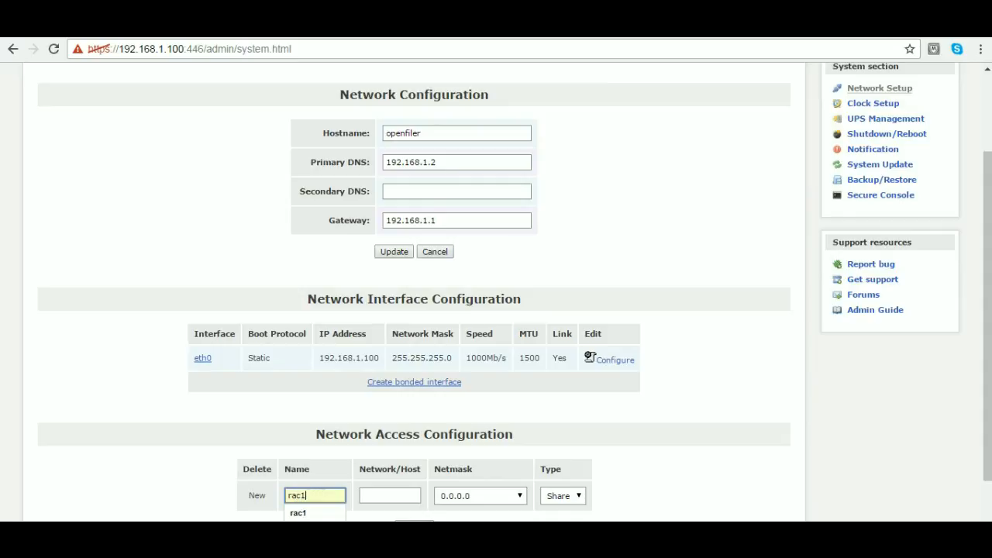
- Set the rac1 entry's host to 192.168.1.101 with netmask 255.255.255.0 and save it
{"action": "key", "text": "Tab"}
{"action": "type", "text": "1"}
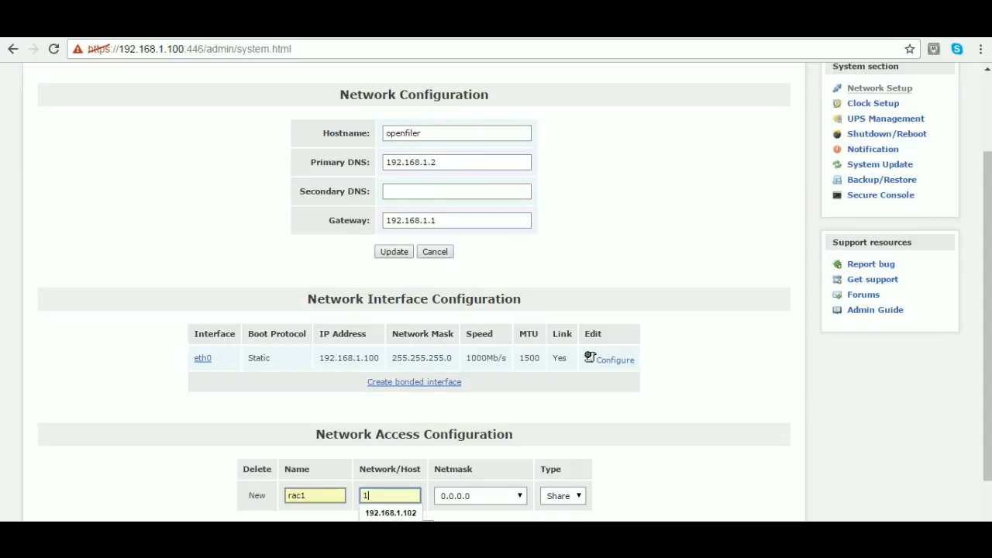
{"action": "key", "text": "Down"}
{"action": "key", "text": "Tab"}
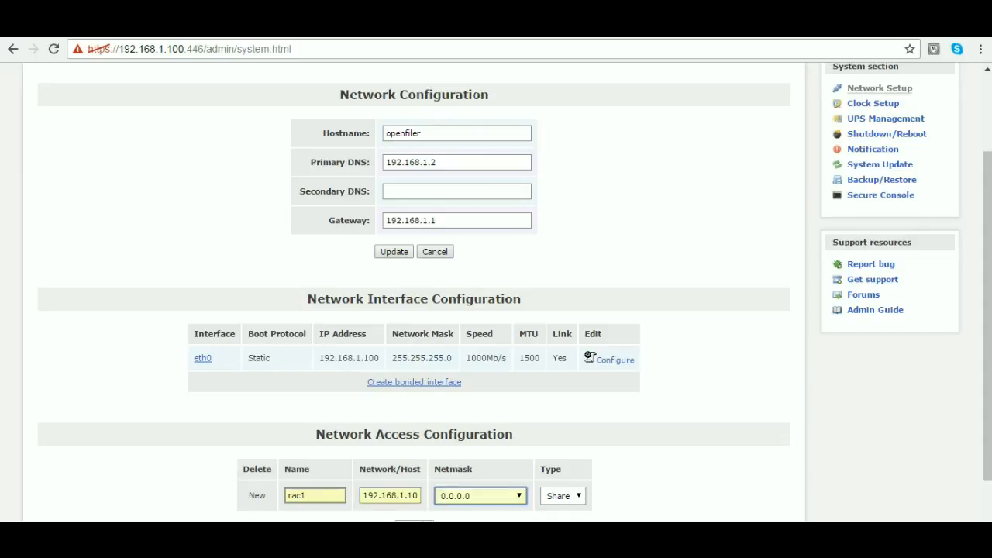
{"action": "type", "text": "255.255.252"}
{"action": "key", "text": "Return"}
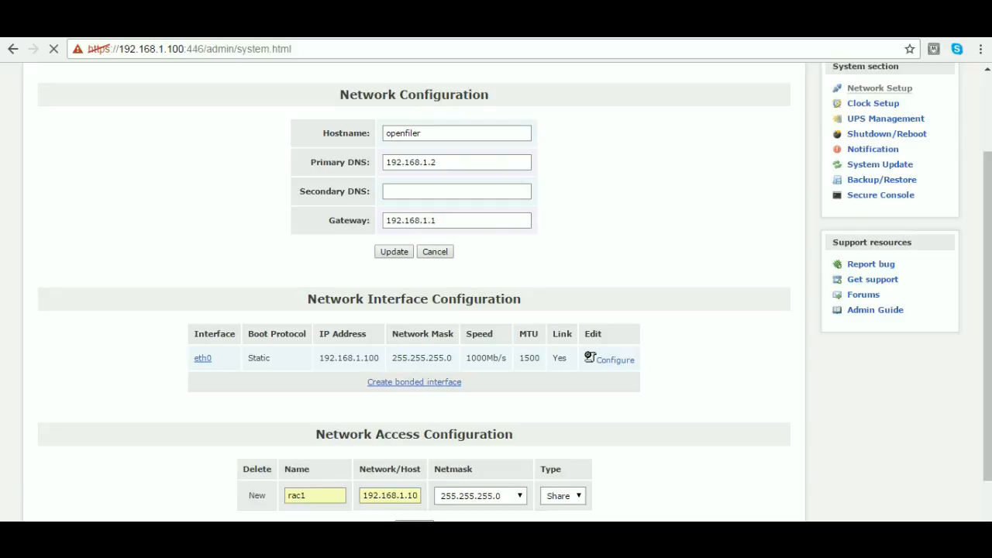
{"action": "left_click", "coordinate": [390, 495]}
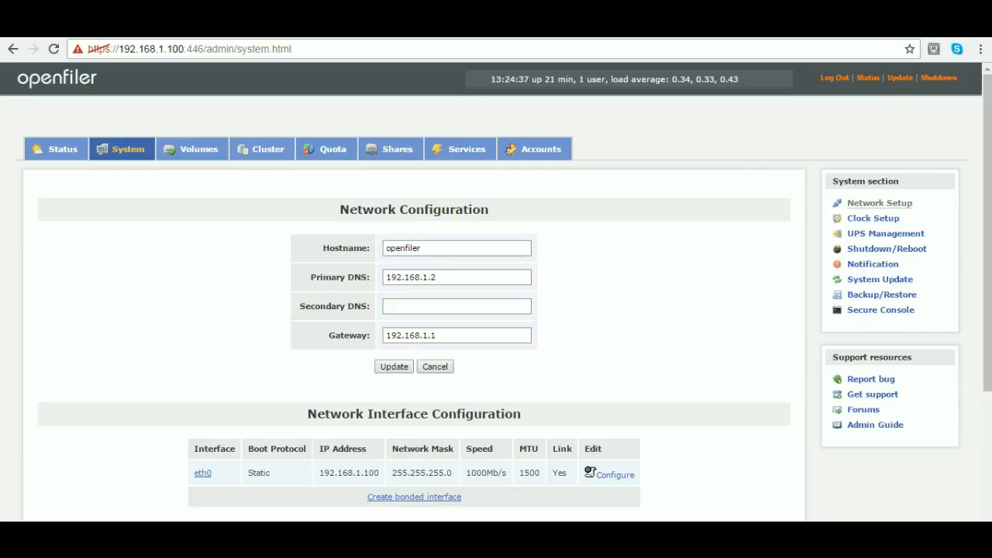
- Fill in a second network access entry named rac2 with host 192.168.1.102
{"action": "scroll", "coordinate": [987, 310], "scroll_direction": "down", "scroll_amount": 2}
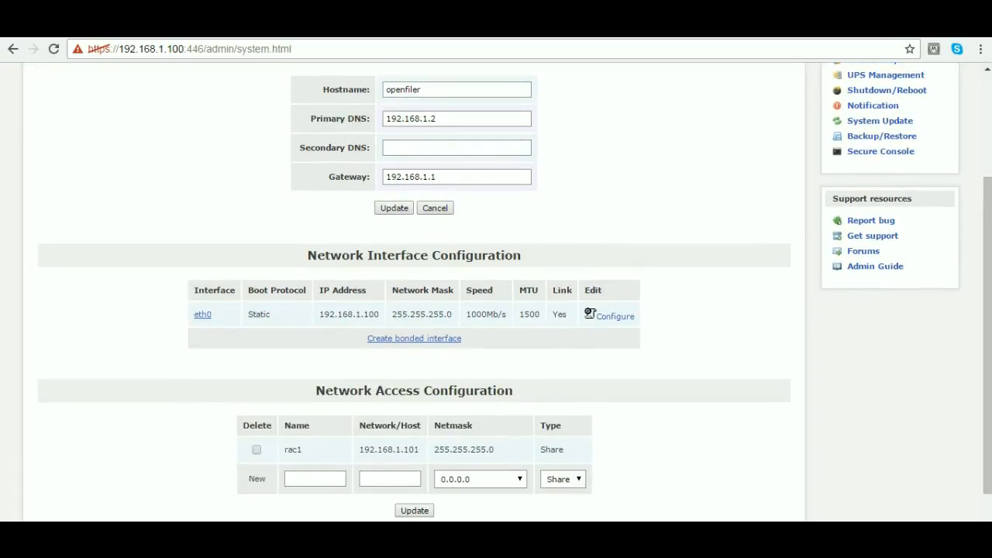
{"action": "left_click", "coordinate": [315, 479]}
{"action": "type", "text": "rac2"}
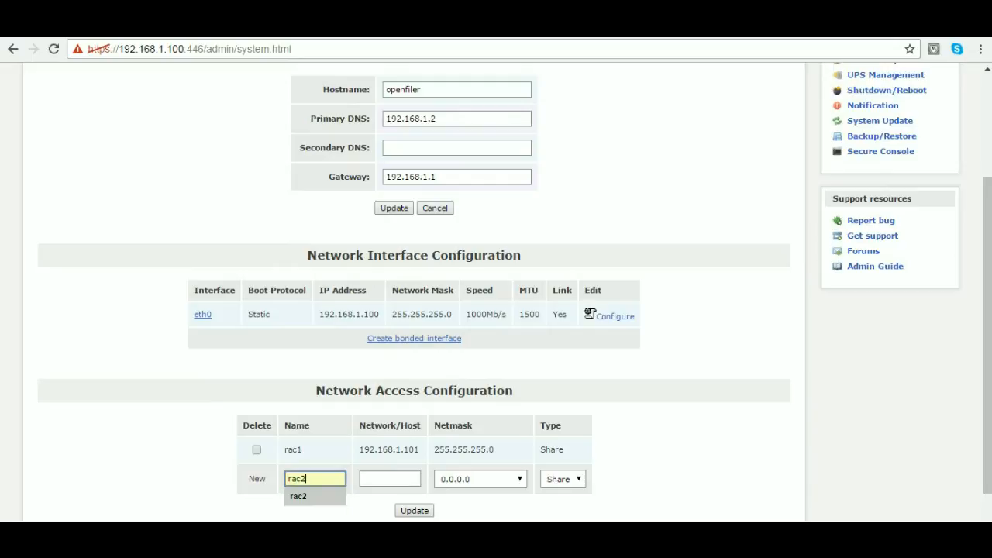
{"action": "left_click", "coordinate": [298, 495]}
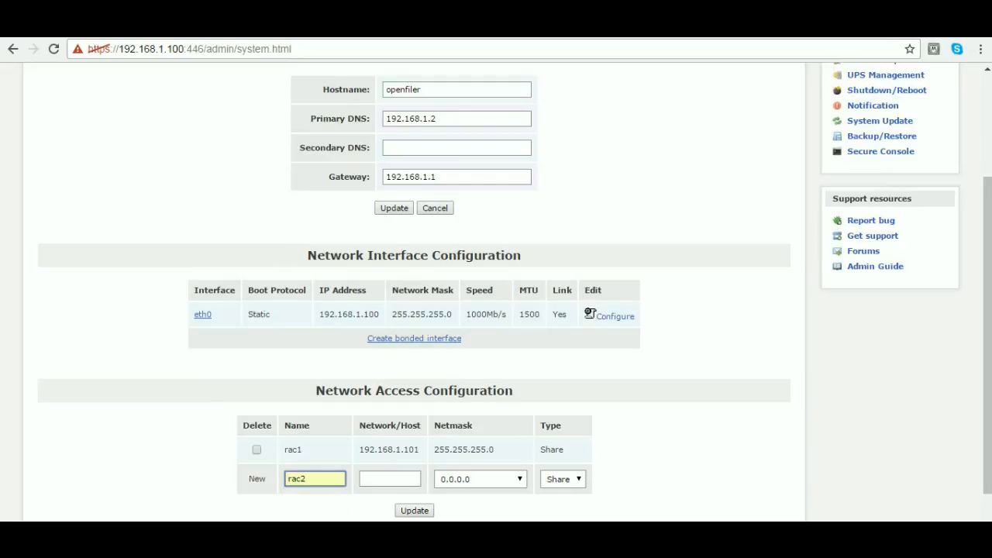
{"action": "left_click", "coordinate": [390, 478]}
{"action": "type", "text": "192"}
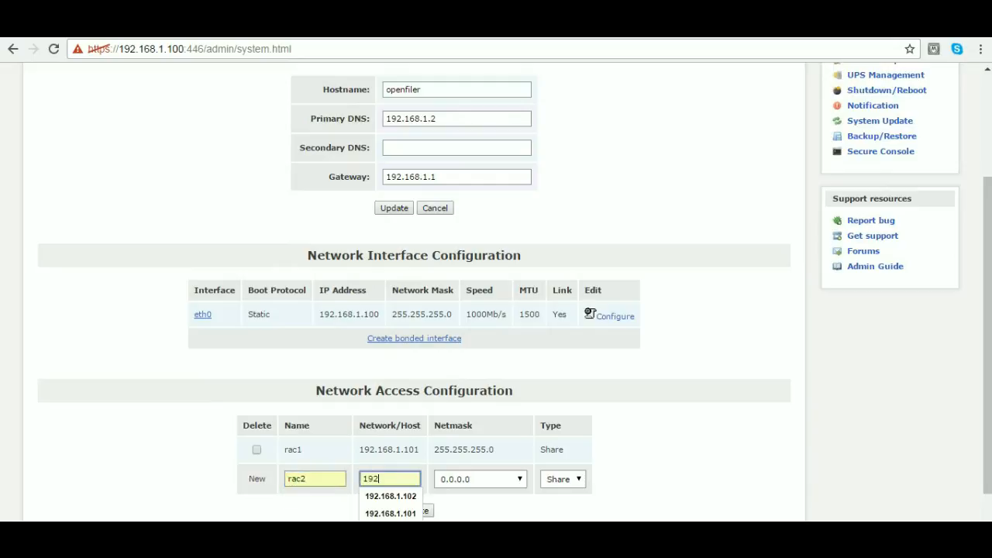
{"action": "key", "text": "Down"}
{"action": "key", "text": "Return"}
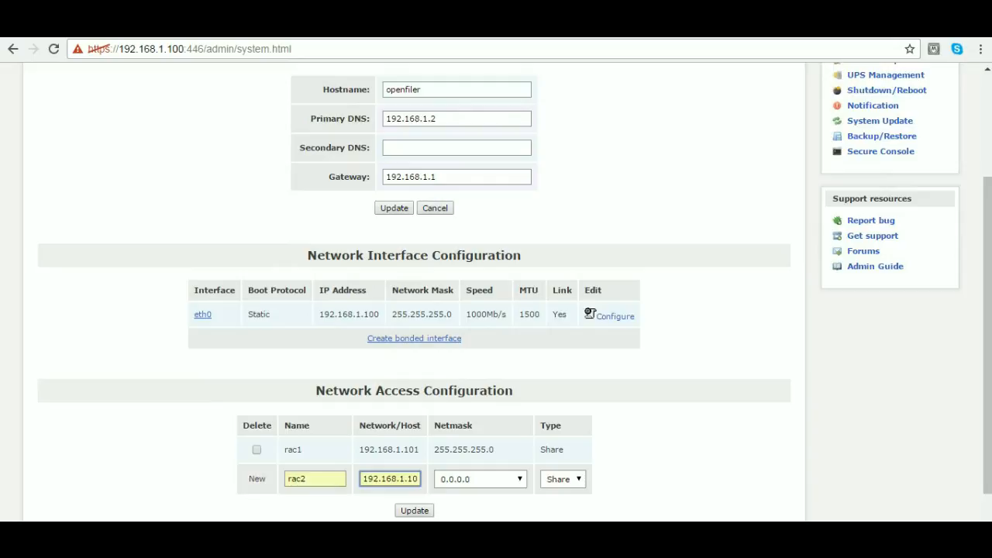
- Set the rac2 entry's netmask to 255.255.255.0 and save it
{"action": "left_click", "coordinate": [480, 479]}
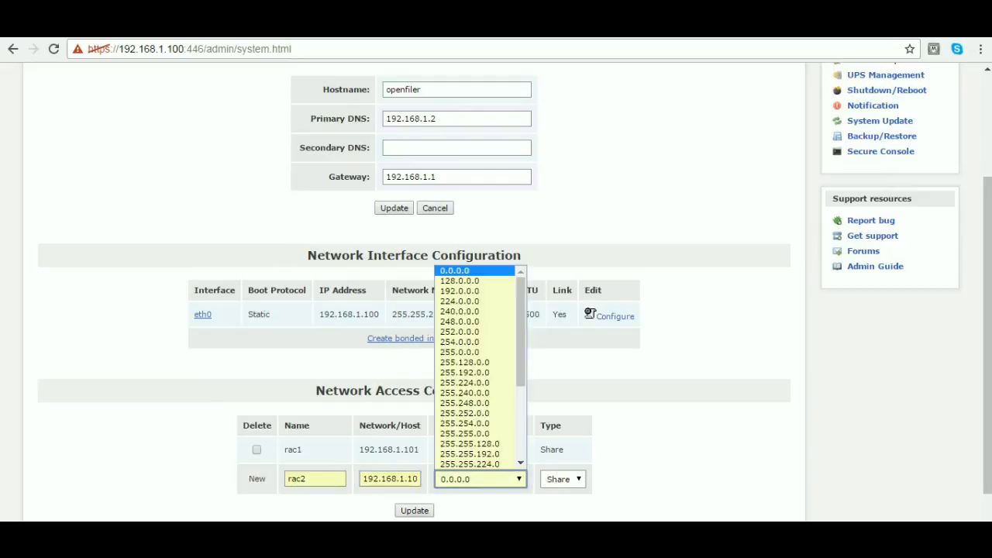
{"action": "scroll", "coordinate": [476, 434], "scroll_direction": "down", "scroll_amount": 2}
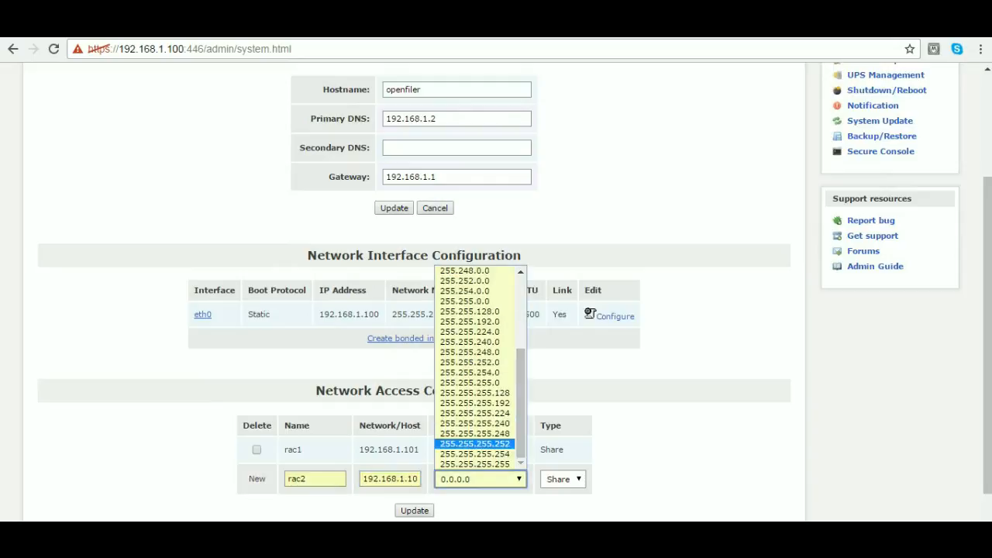
{"action": "left_click", "coordinate": [472, 383]}
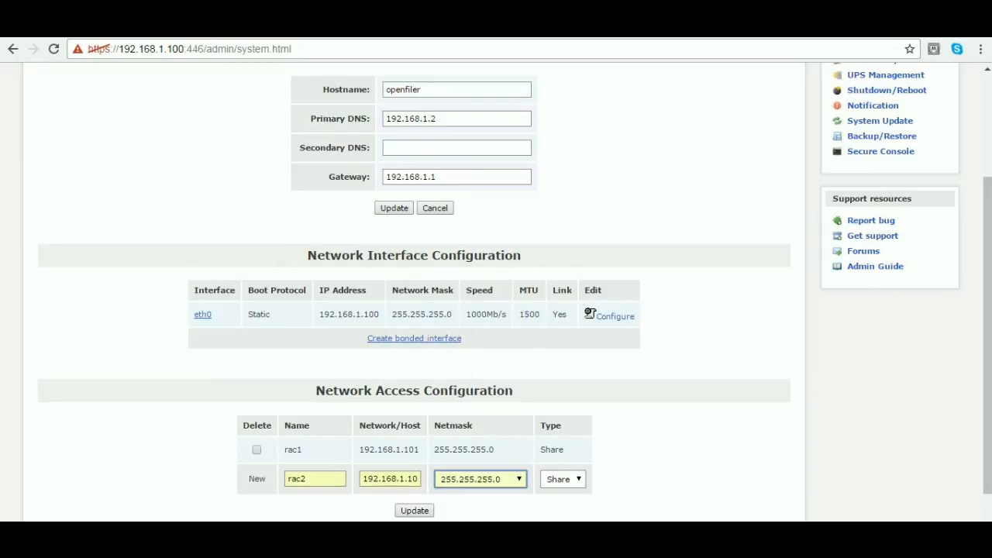
{"action": "left_click", "coordinate": [414, 510]}
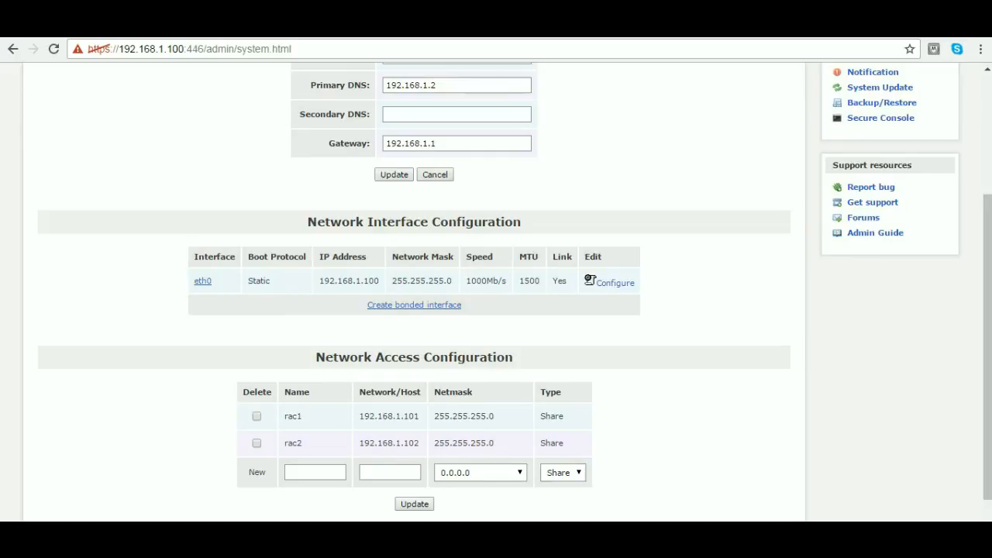
- Open the volume group management and go on to the block devices for creating new physical volumes
{"action": "mouse_move", "coordinate": [987, 347]}
{"action": "left_mouse_down"}
{"action": "mouse_move", "coordinate": [987, 230]}
{"action": "mouse_move", "coordinate": [987, 352]}
{"action": "left_mouse_up"}
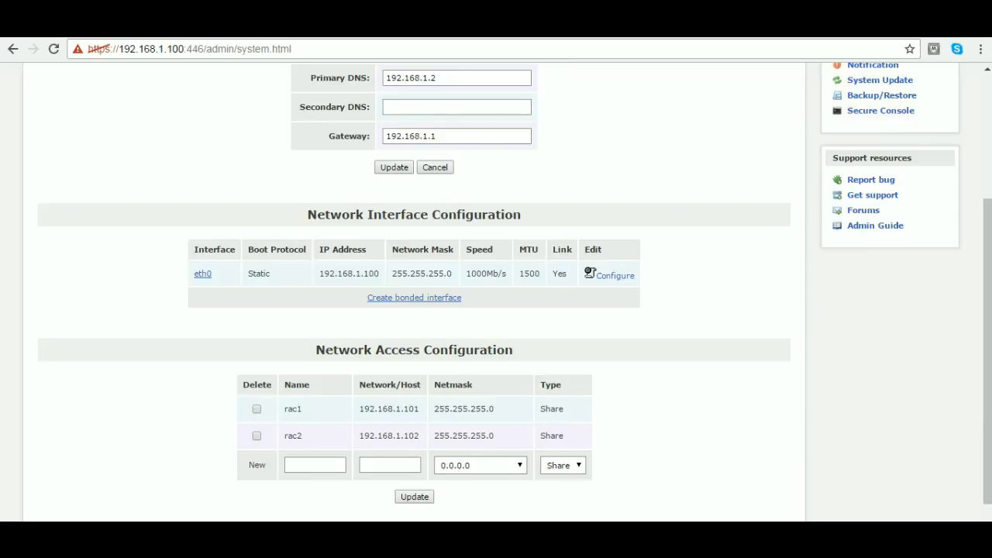
{"action": "scroll", "coordinate": [496, 287], "scroll_direction": "up", "scroll_amount": 5}
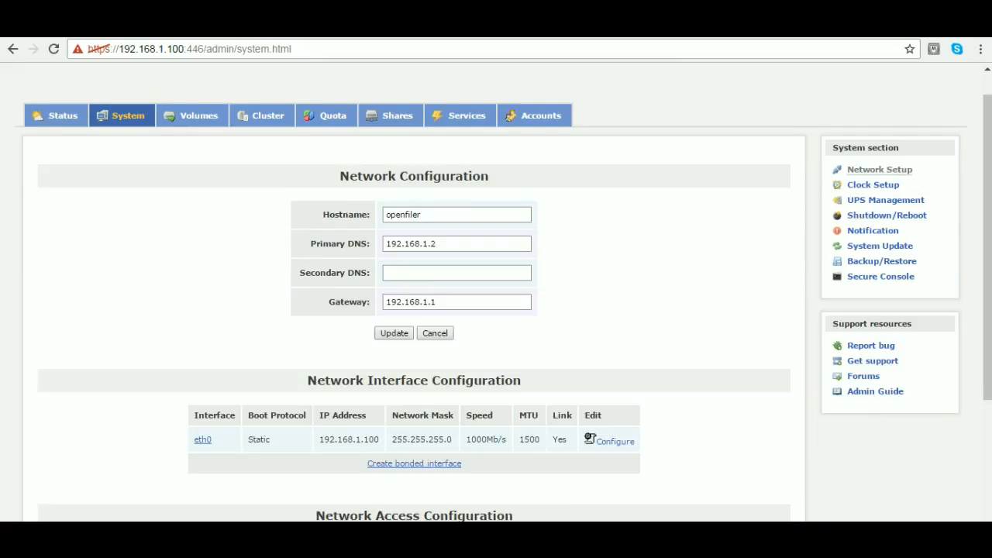
{"action": "scroll", "coordinate": [496, 286], "scroll_direction": "down", "scroll_amount": 3}
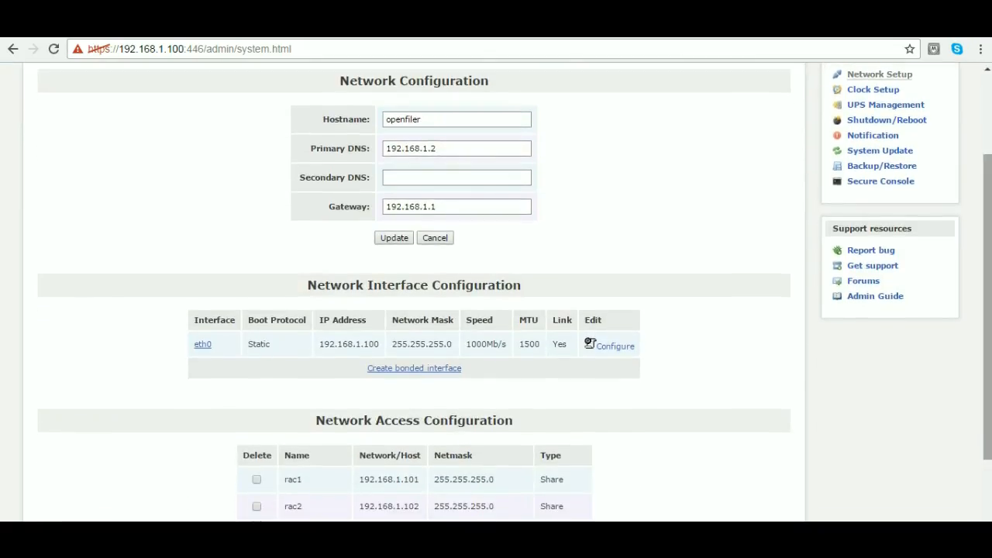
{"action": "scroll", "coordinate": [496, 292], "scroll_direction": "up", "scroll_amount": 2}
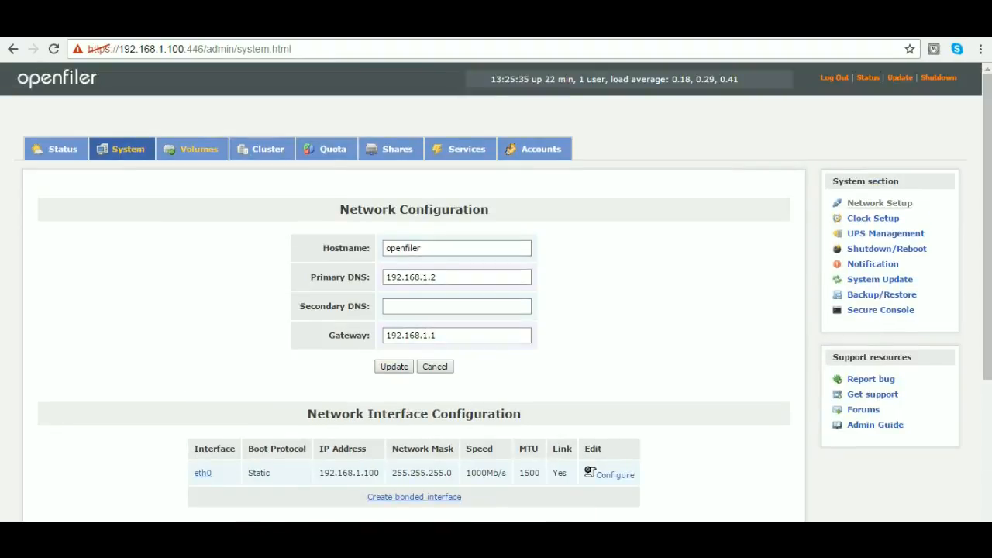
{"action": "left_click", "coordinate": [193, 149]}
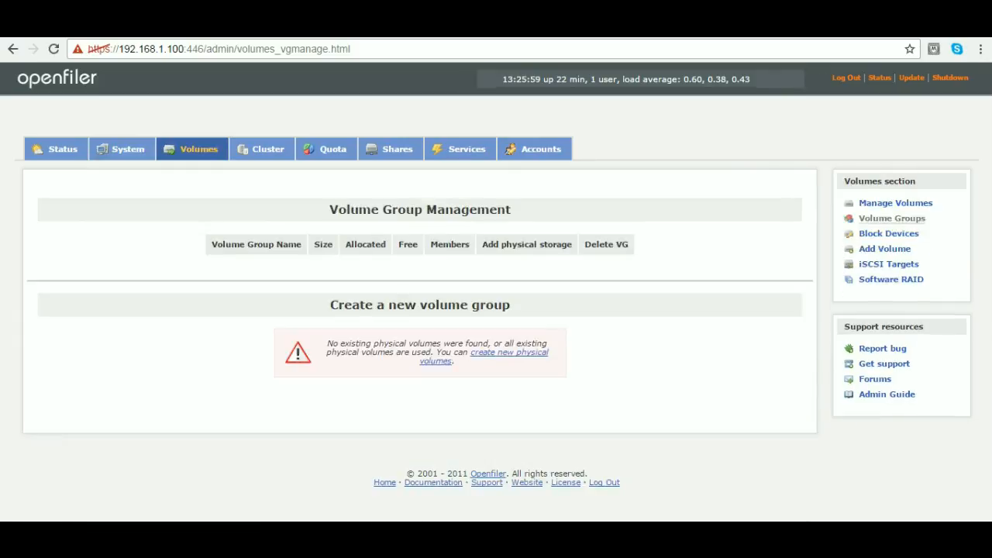
{"action": "left_click", "coordinate": [508, 353]}
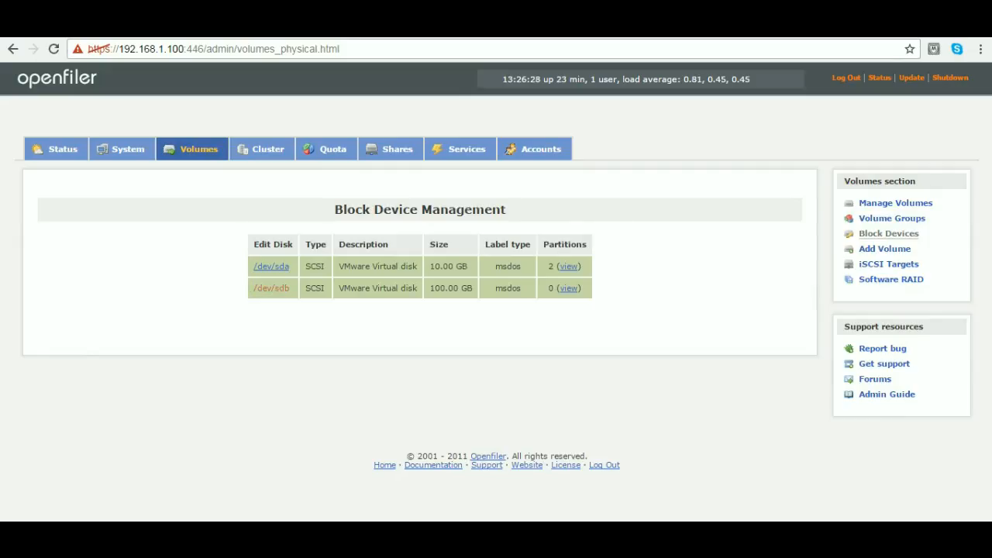
- Create a primary partition of type Physical volume on /dev/sdb, using cylinders 1 to 13054
{"action": "left_click", "coordinate": [271, 287]}
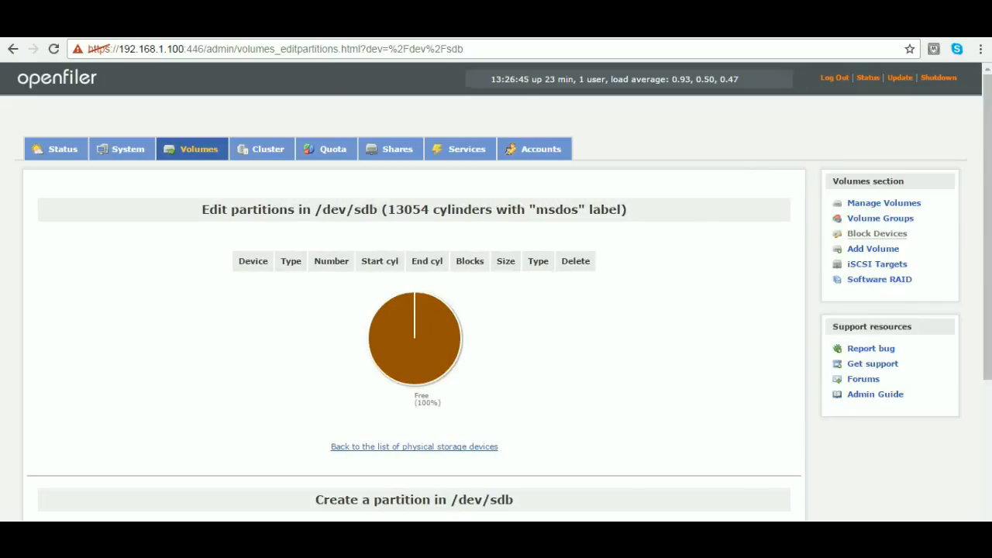
{"action": "scroll", "coordinate": [495, 292], "scroll_direction": "down", "scroll_amount": 2}
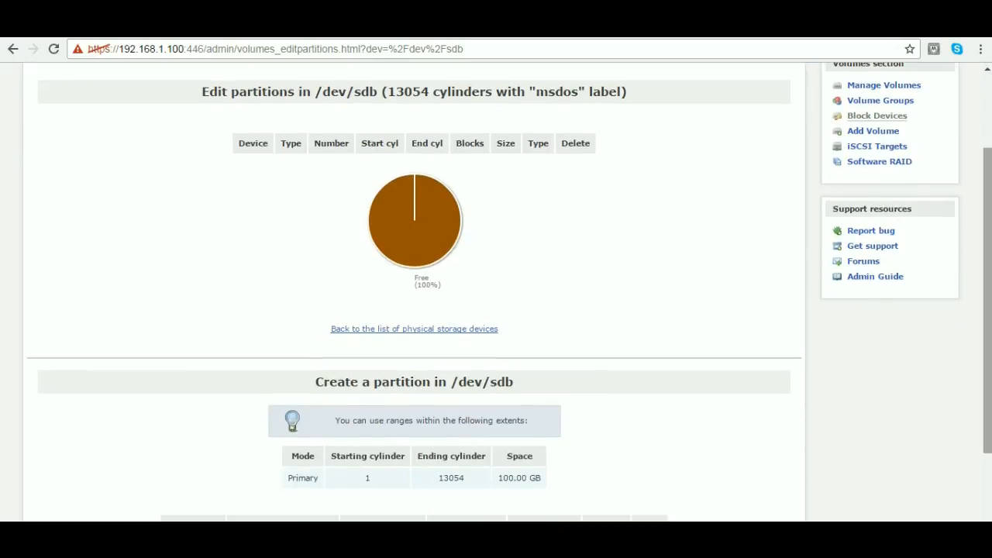
{"action": "scroll", "coordinate": [496, 292], "scroll_direction": "down", "scroll_amount": 1}
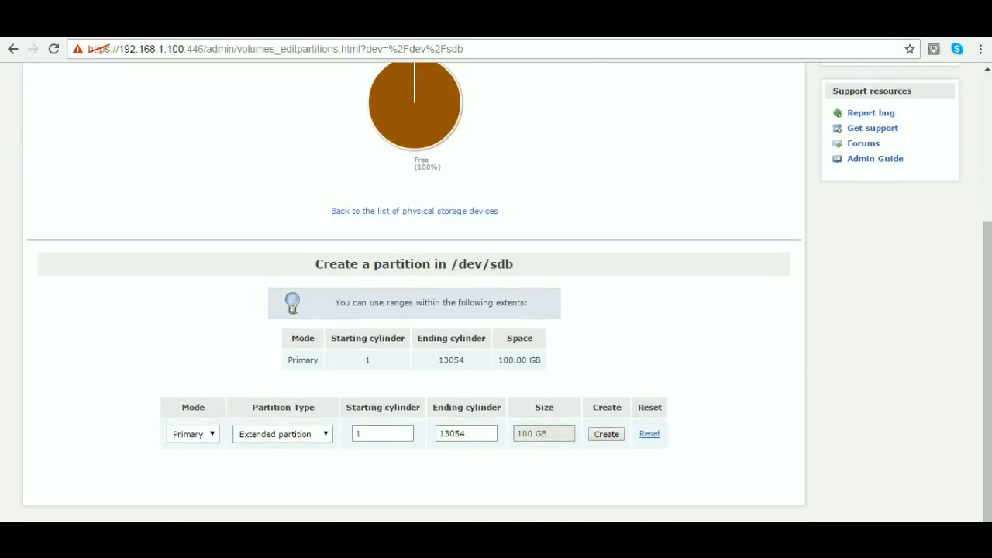
{"action": "scroll", "coordinate": [496, 292], "scroll_direction": "up", "scroll_amount": 3}
{"action": "scroll", "coordinate": [496, 292], "scroll_direction": "down", "scroll_amount": 3}
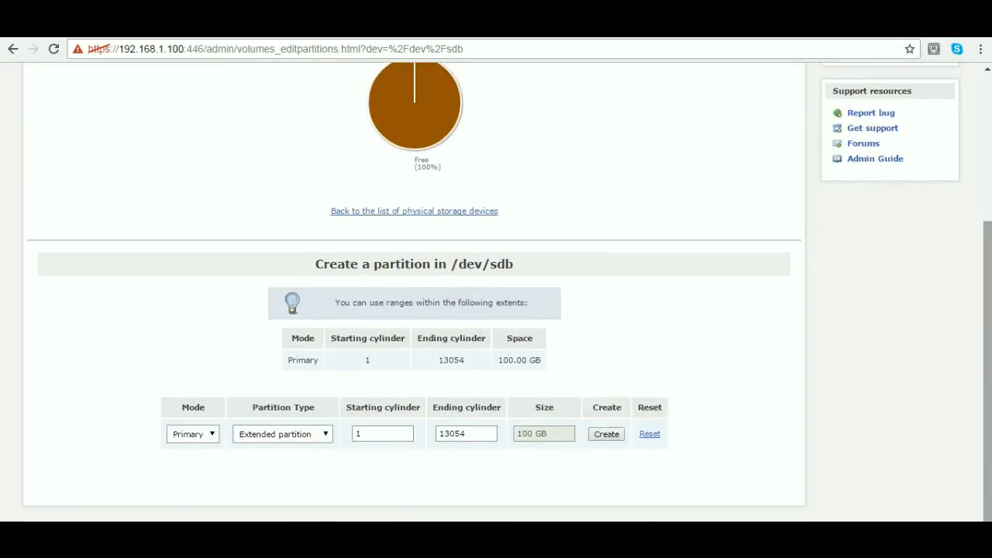
{"action": "left_click", "coordinate": [283, 434]}
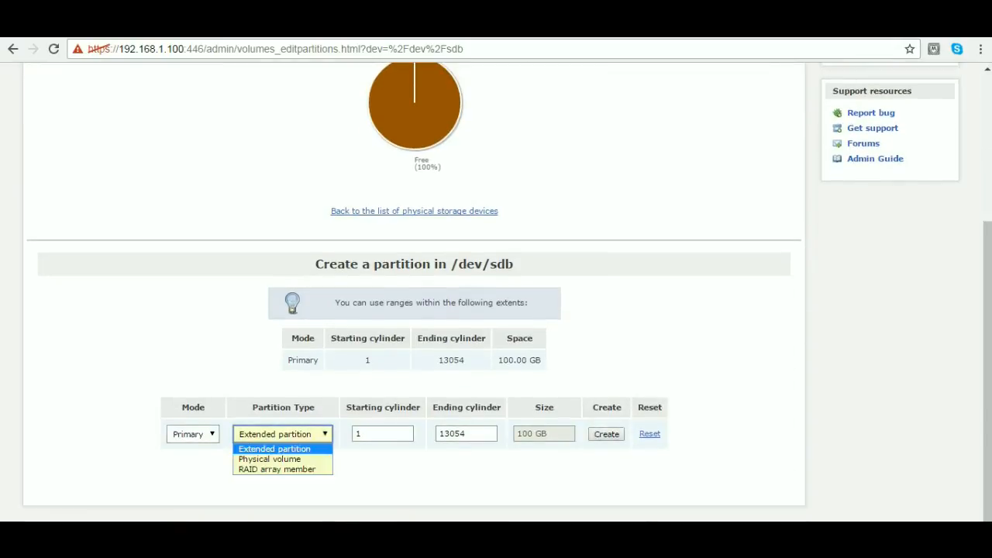
{"action": "left_click", "coordinate": [270, 459]}
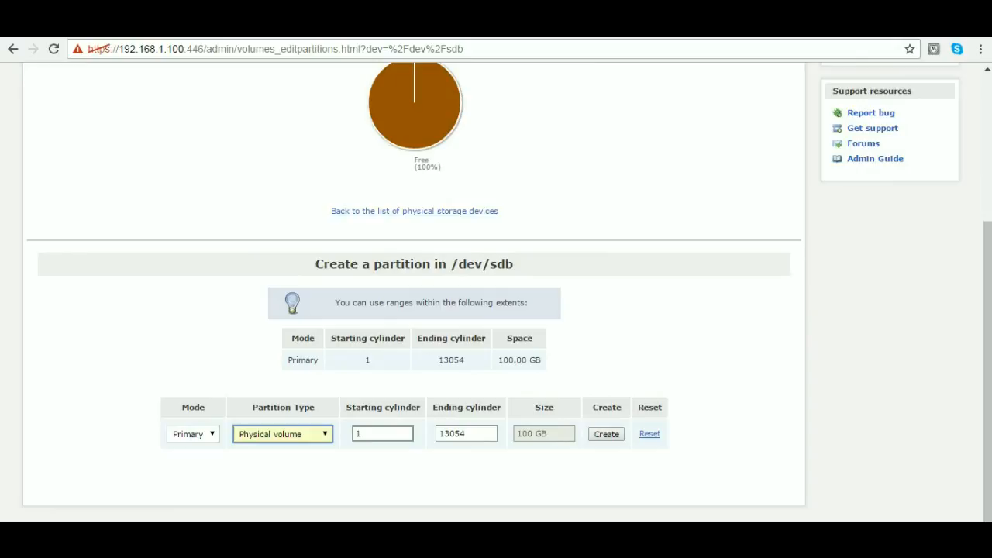
{"action": "left_click", "coordinate": [607, 434]}
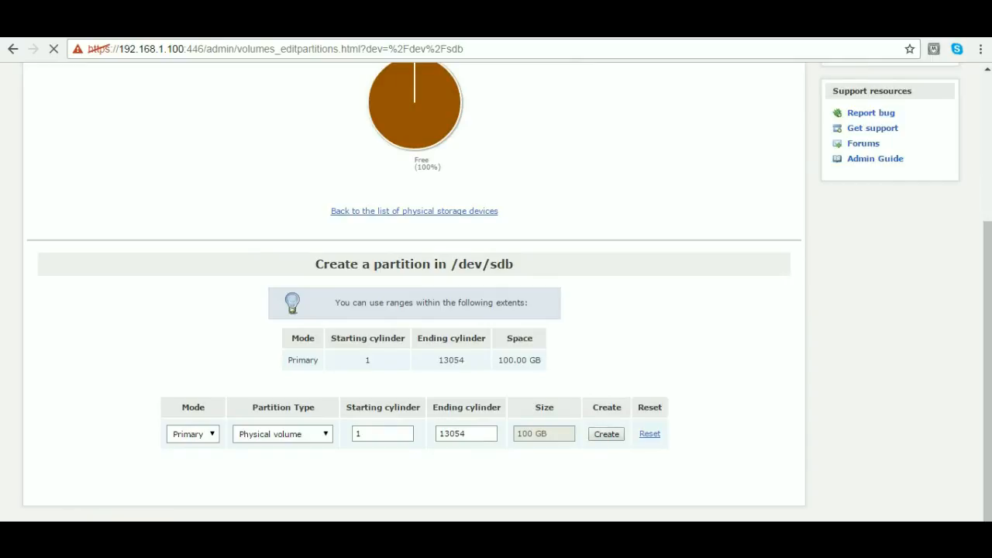
- Review the partition list of /dev/sdb and the cylinder range available for another partition
{"action": "left_click_drag", "start_coordinate": [987, 364], "coordinate": [987, 275]}
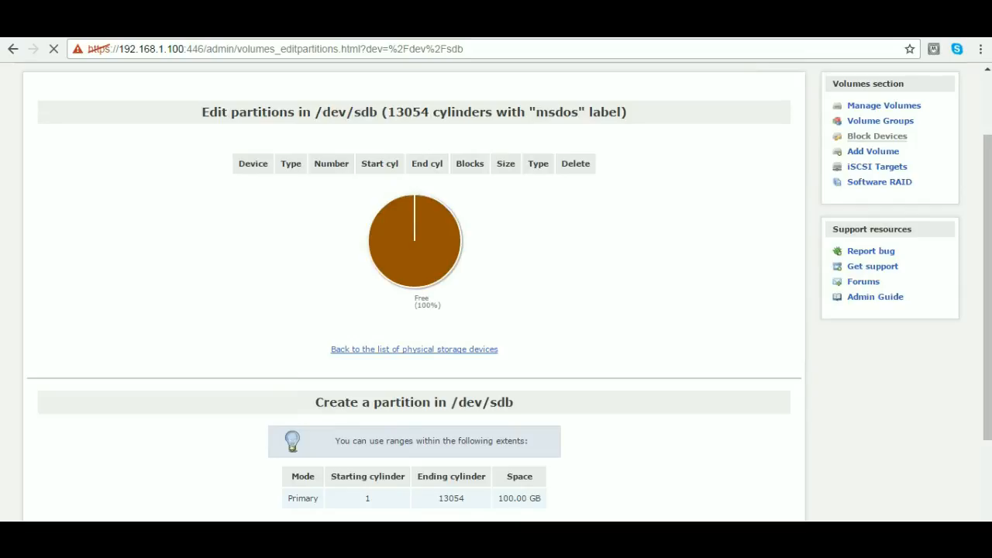
{"action": "left_click_drag", "start_coordinate": [314, 111], "coordinate": [378, 112]}
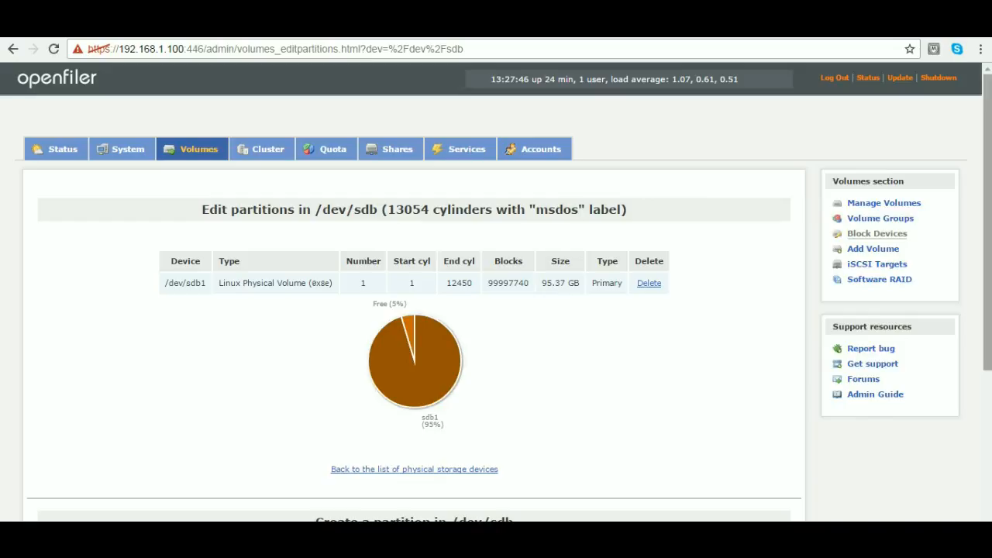
{"action": "scroll", "coordinate": [496, 294], "scroll_direction": "down", "scroll_amount": 1}
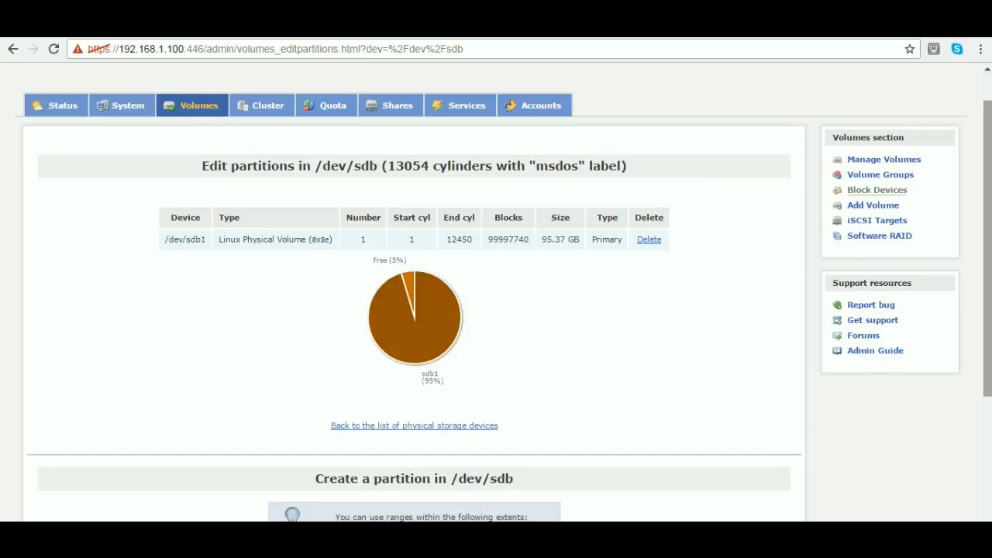
{"action": "scroll", "coordinate": [495, 295], "scroll_direction": "down", "scroll_amount": 5}
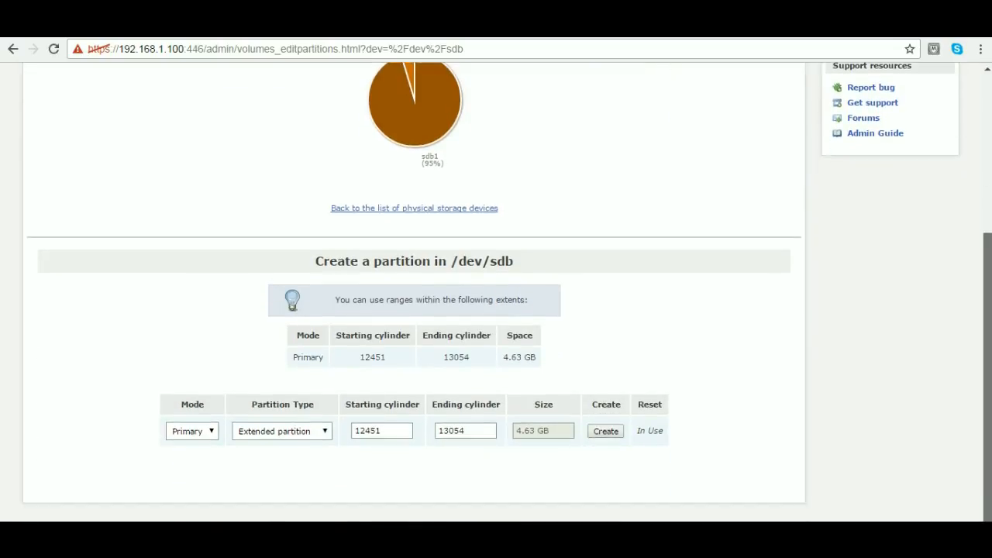
- Create a volume group named data that contains the physical volume /dev/sdb1
{"action": "scroll", "coordinate": [496, 295], "scroll_direction": "up", "scroll_amount": 4}
{"action": "scroll", "coordinate": [496, 294], "scroll_direction": "up", "scroll_amount": 1}
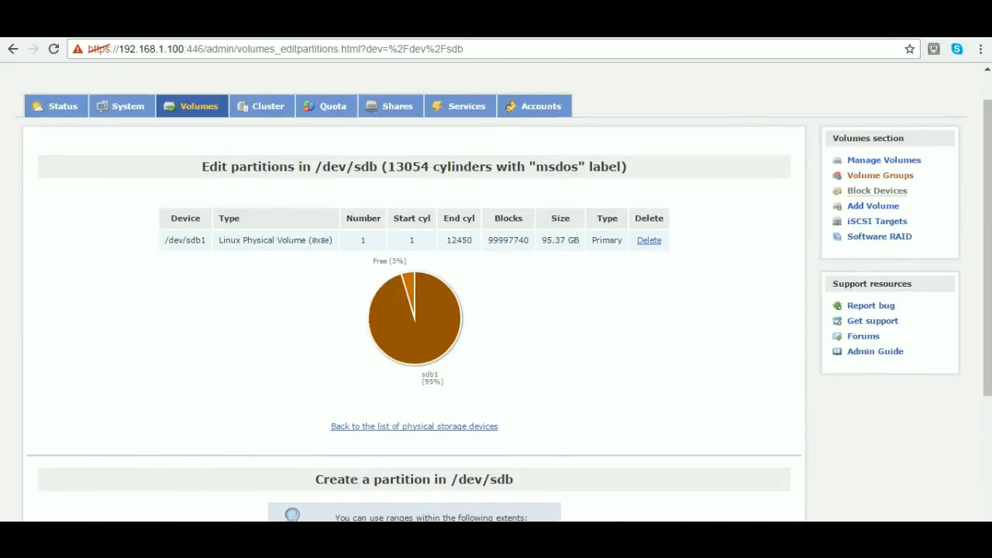
{"action": "left_click", "coordinate": [881, 175]}
{"action": "left_click_drag", "start_coordinate": [164, 239], "coordinate": [206, 240]}
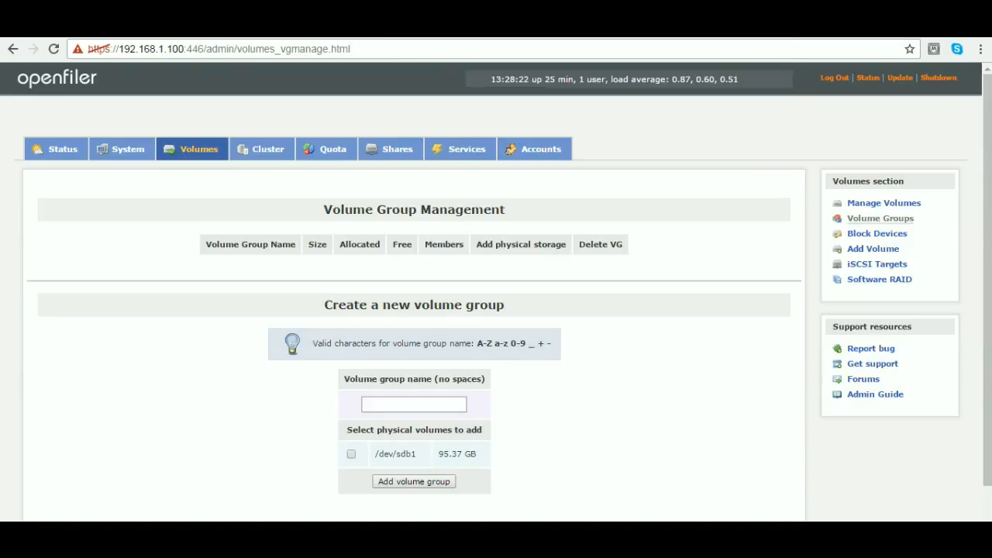
{"action": "left_click", "coordinate": [414, 405]}
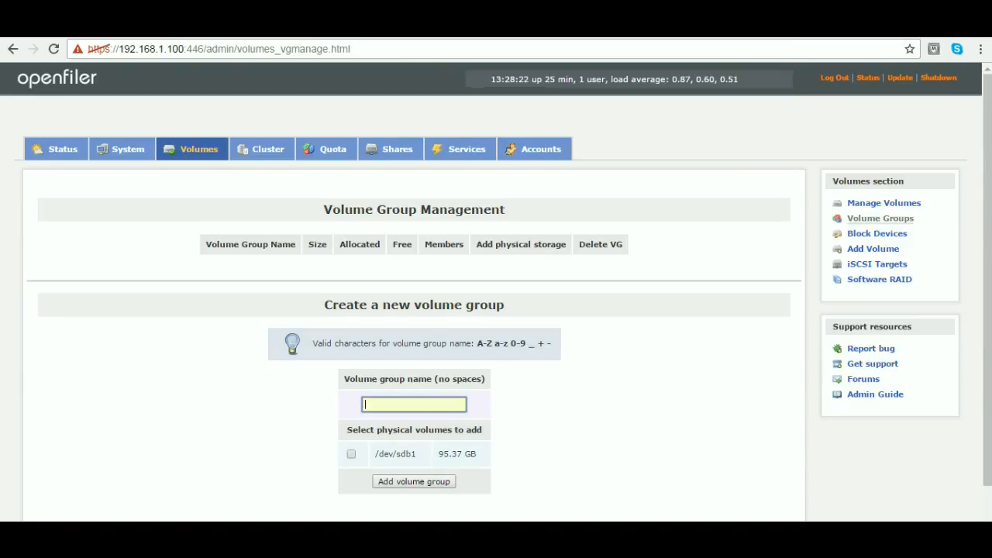
{"action": "type", "text": "data"}
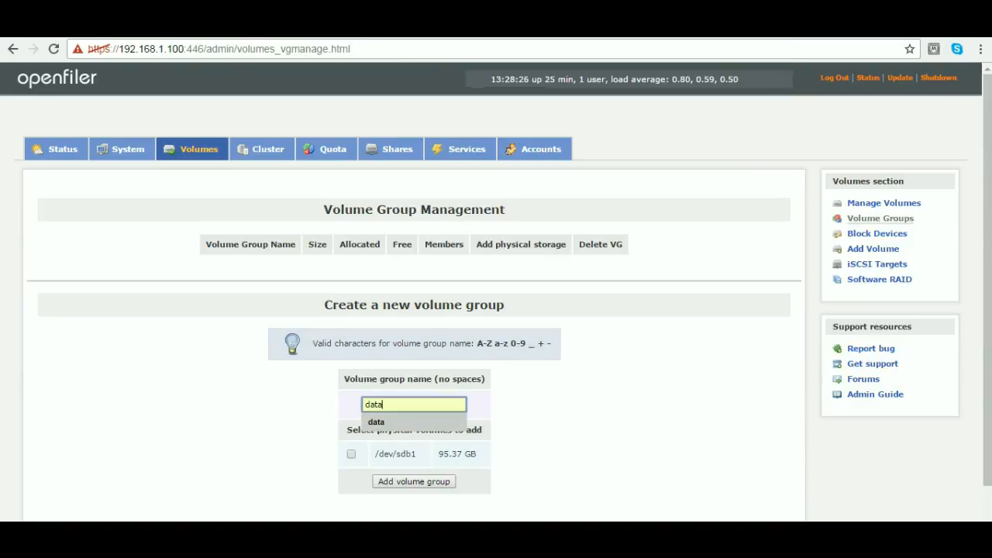
{"action": "key", "text": "Escape"}
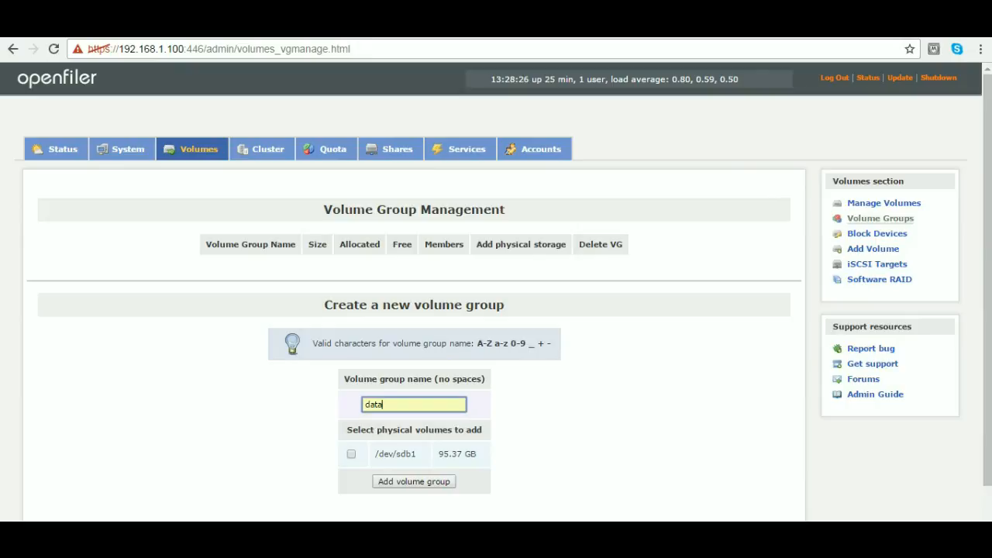
{"action": "left_click", "coordinate": [351, 454]}
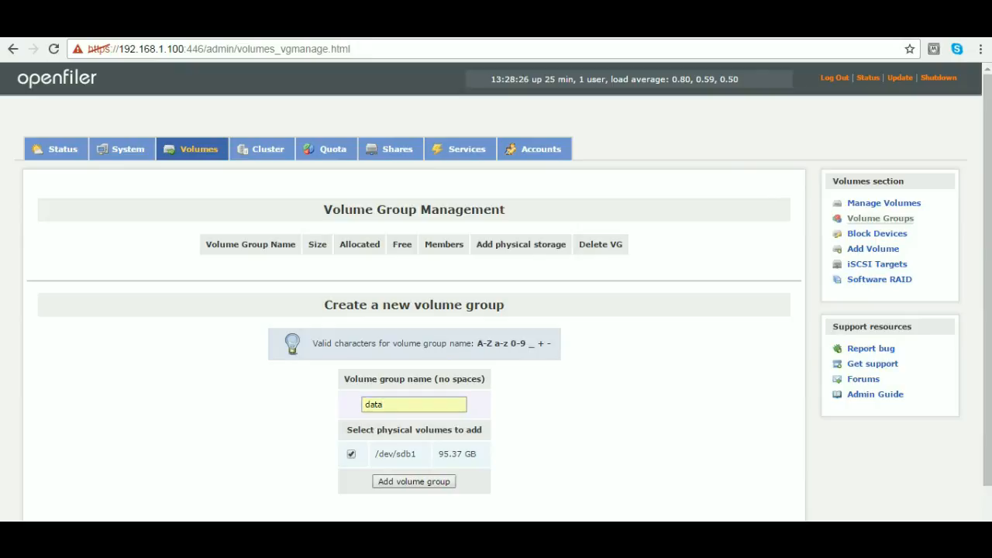
{"action": "left_click_drag", "start_coordinate": [384, 404], "coordinate": [370, 404]}
{"action": "left_click", "coordinate": [413, 482]}
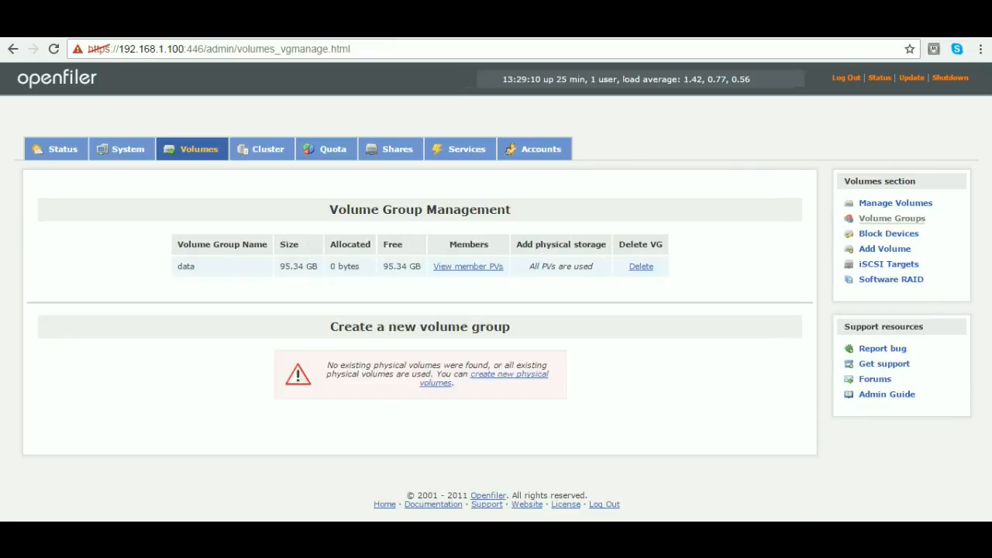
- Examine the data volume group's member physical volumes, its size, allocated and free space, and its list of volumes
{"action": "double_click", "coordinate": [186, 267]}
{"action": "left_click", "coordinate": [470, 266]}
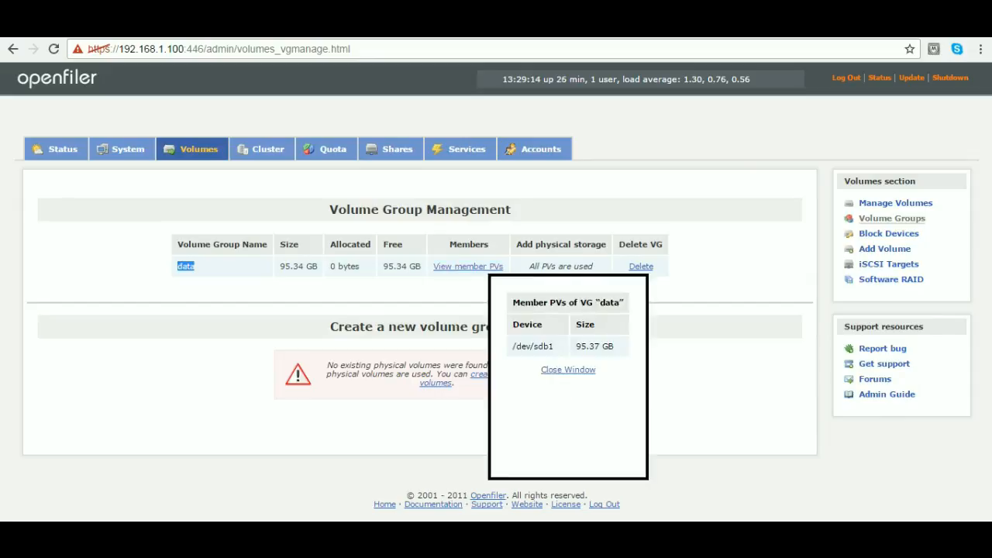
{"action": "left_click", "coordinate": [568, 370]}
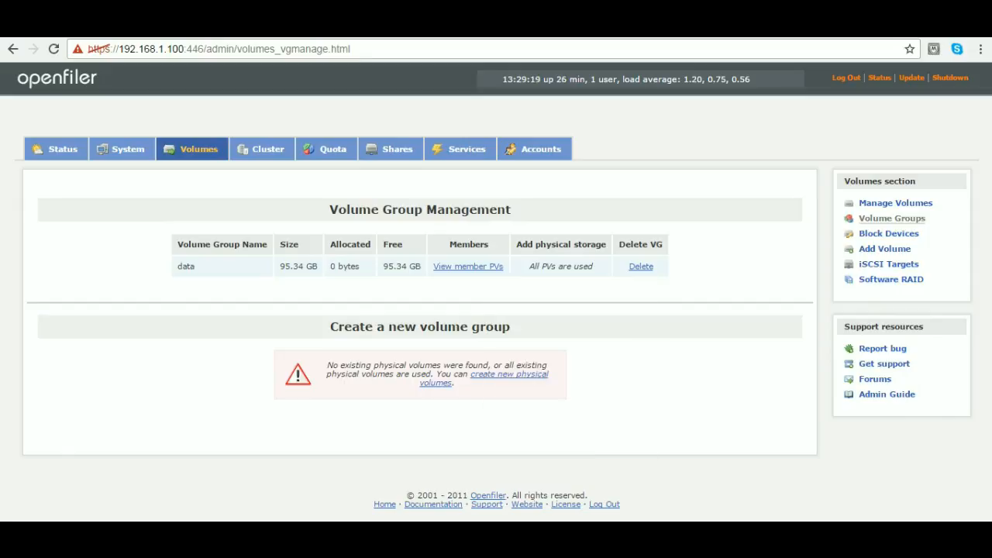
{"action": "left_click_drag", "start_coordinate": [382, 267], "coordinate": [279, 267]}
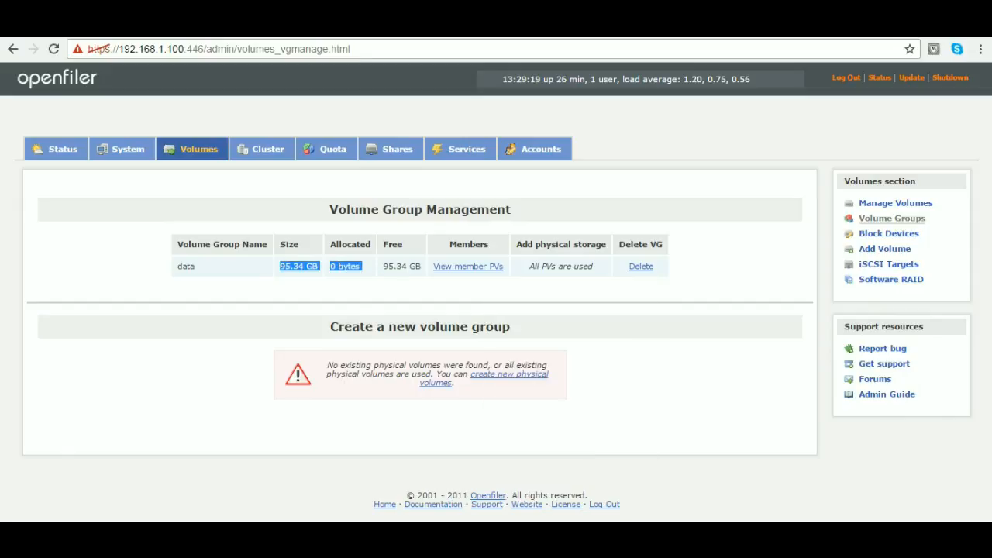
{"action": "left_click_drag", "start_coordinate": [382, 267], "coordinate": [416, 267]}
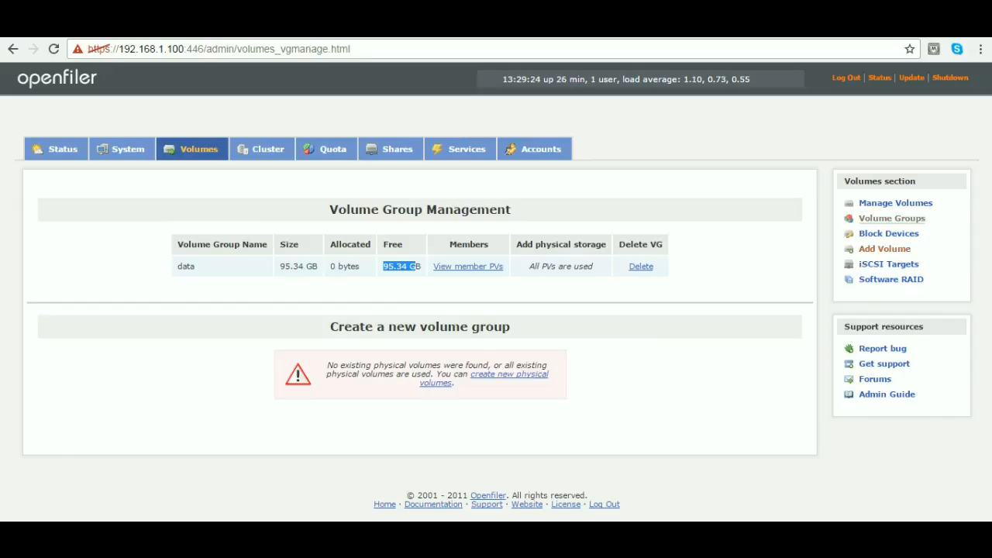
{"action": "left_click", "coordinate": [895, 202]}
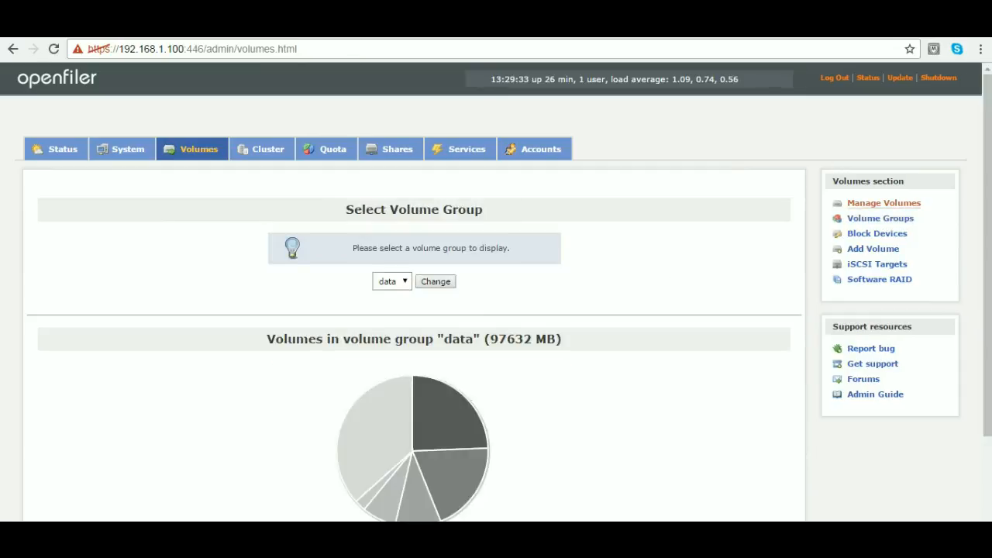
{"action": "scroll", "coordinate": [496, 310], "scroll_direction": "down", "scroll_amount": 3}
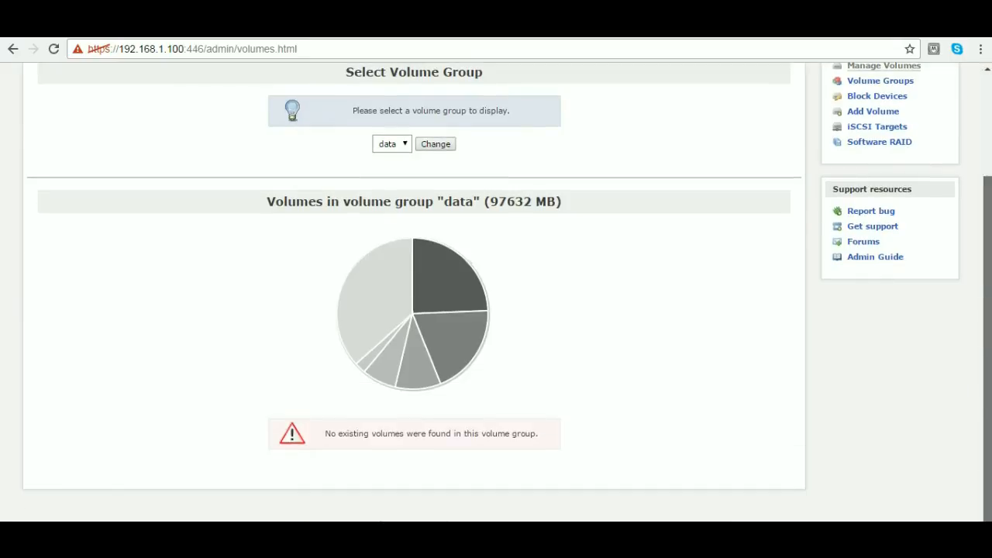
{"action": "scroll", "coordinate": [496, 310], "scroll_direction": "up", "scroll_amount": 3}
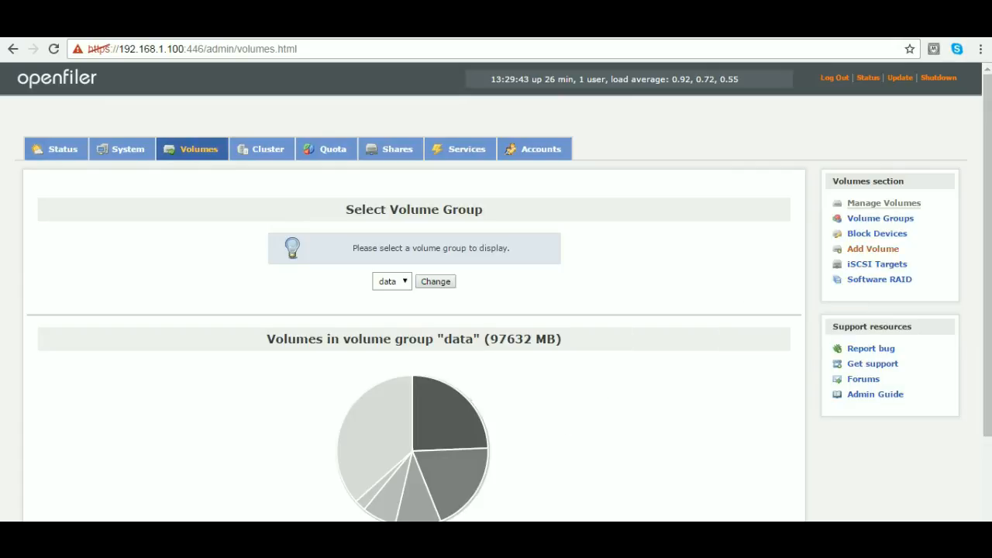
- Start a new volume in the data volume group with the name ocr and the description ocr_files
{"action": "left_click", "coordinate": [872, 249]}
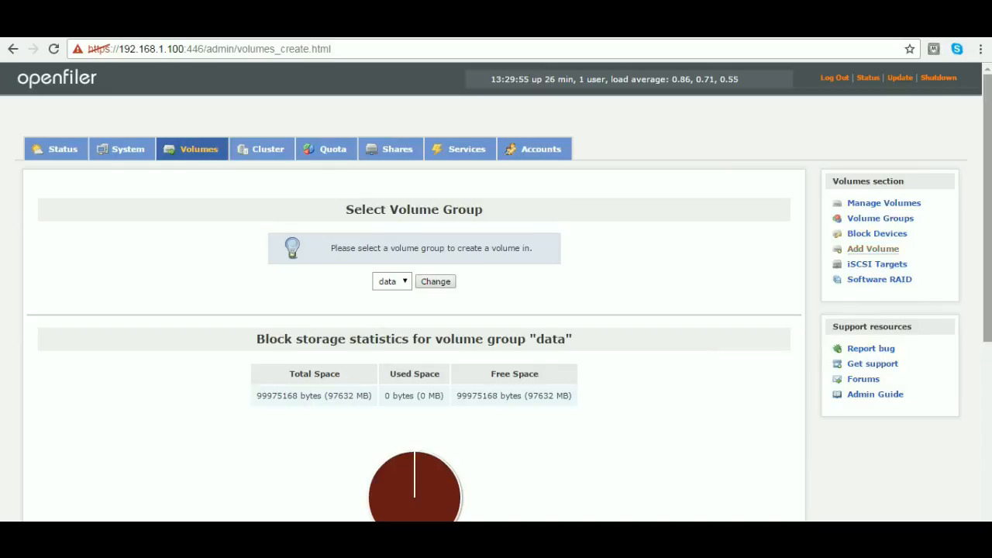
{"action": "scroll", "coordinate": [496, 310], "scroll_direction": "down", "scroll_amount": 5}
{"action": "left_click", "coordinate": [553, 300]}
{"action": "type", "text": "ocr"}
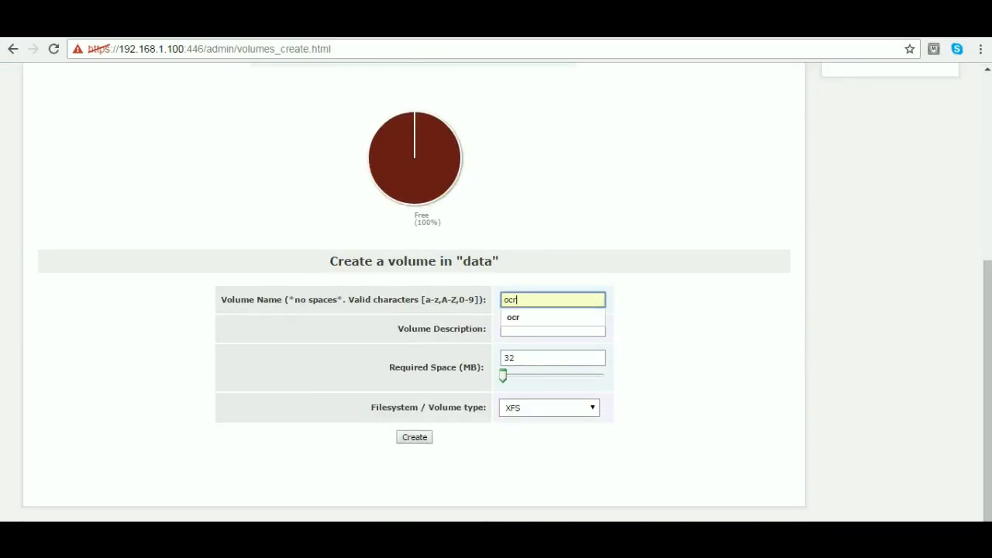
{"action": "key", "text": "Tab"}
{"action": "key", "text": "Down"}
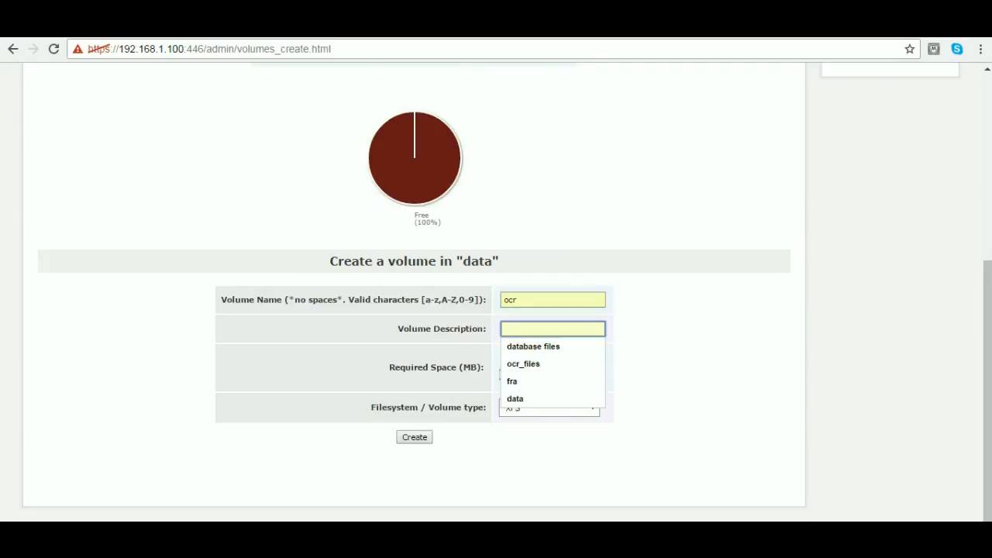
{"action": "key", "text": "Down"}
{"action": "key", "text": "Down"}
{"action": "key", "text": "Return"}
- Set the ocr volume's required space to 10240 MB and its type to block (iSCSI,FC,etc), and create it
{"action": "key", "text": "Tab"}
{"action": "type", "text": "32"}
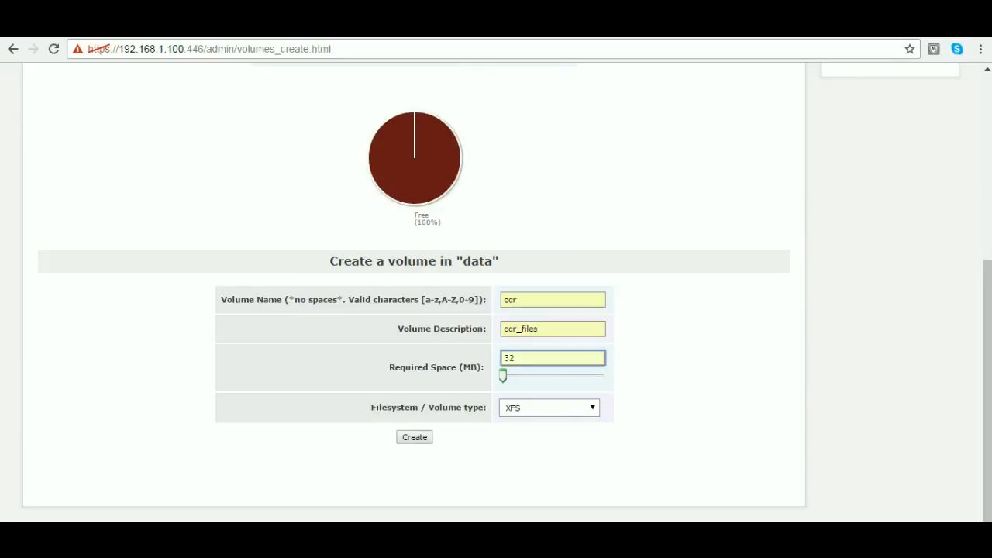
{"action": "key", "text": "BackSpace"}
{"action": "key", "text": "BackSpace"}
{"action": "type", "text": "102"}
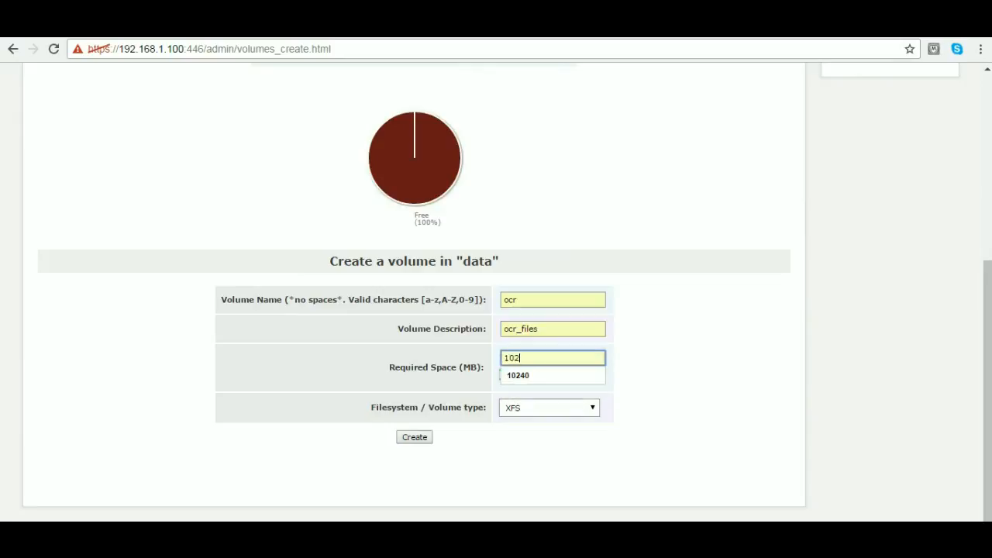
{"action": "type", "text": "40"}
{"action": "key", "text": "Down"}
{"action": "key", "text": "Return"}
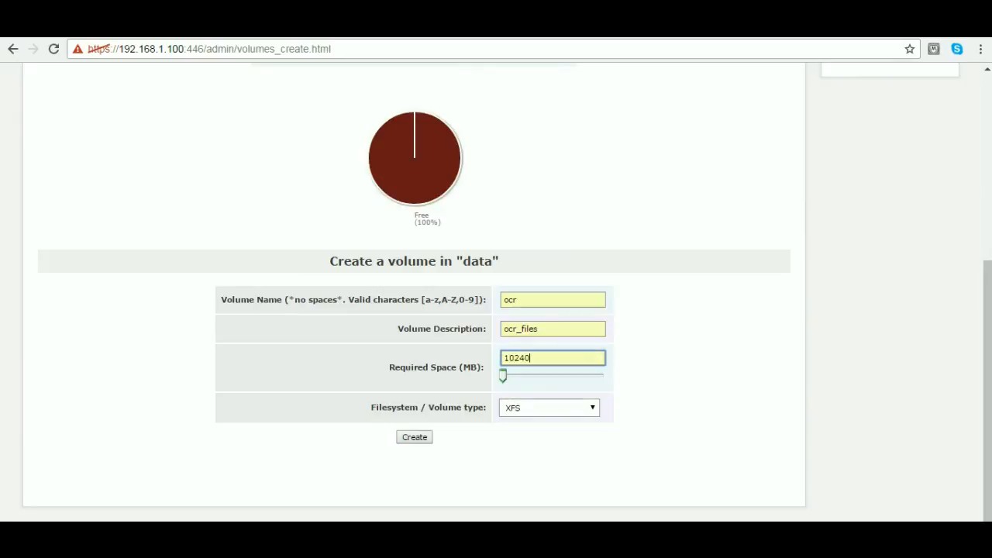
{"action": "left_click", "coordinate": [550, 407]}
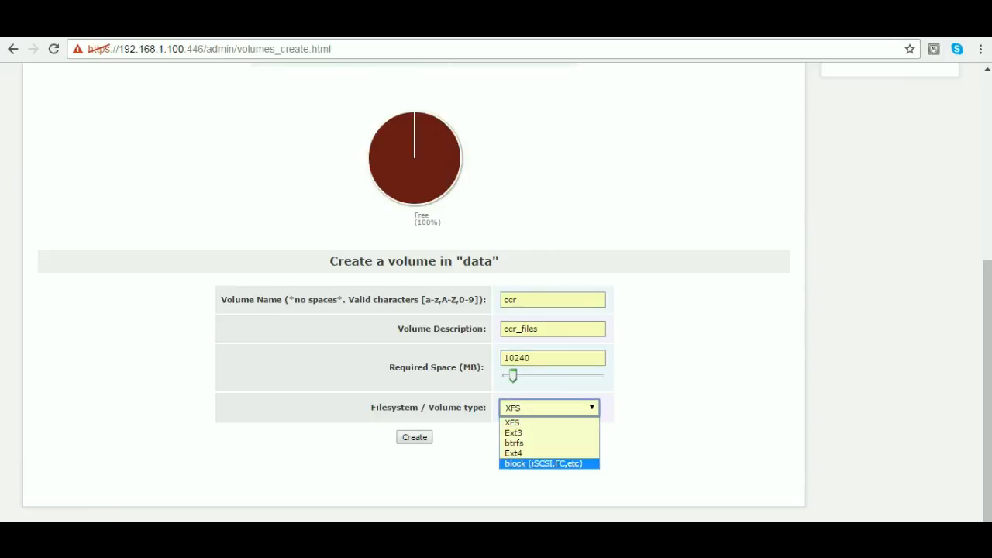
{"action": "left_click", "coordinate": [543, 464]}
{"action": "left_click", "coordinate": [414, 437]}
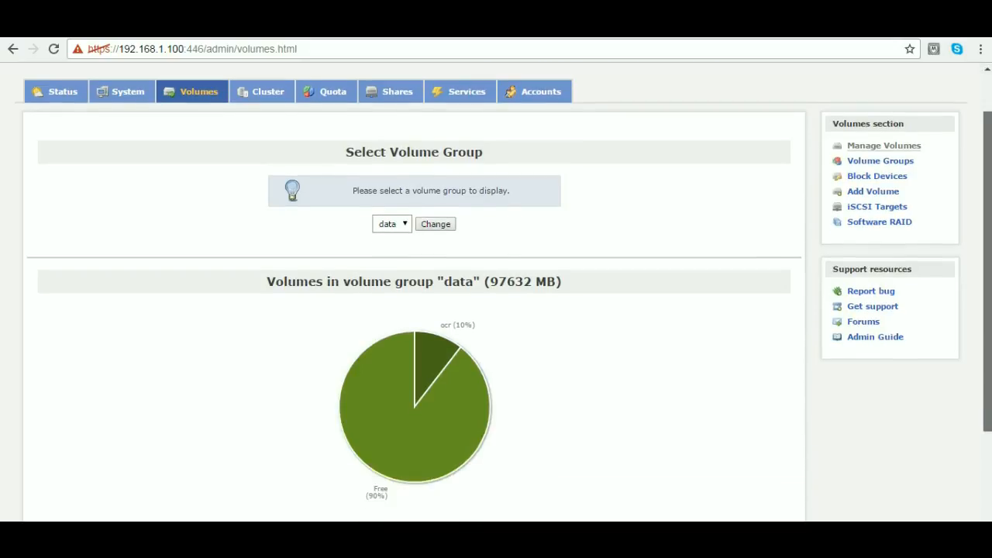
- Start another volume in the data volume group, named data and described as database files
{"action": "scroll", "coordinate": [872, 249], "scroll_direction": "down", "scroll_amount": 1}
{"action": "left_click", "coordinate": [872, 191]}
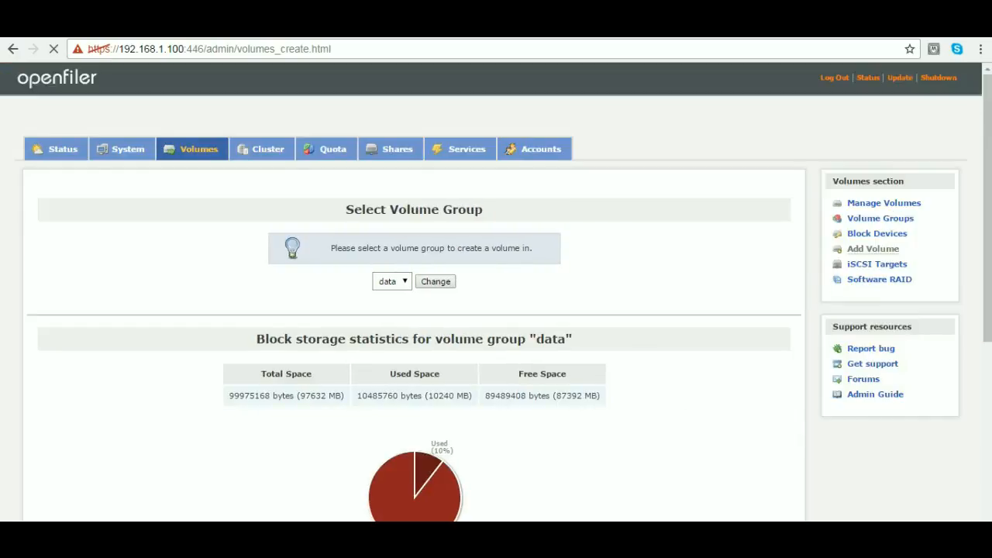
{"action": "scroll", "coordinate": [496, 294], "scroll_direction": "down", "scroll_amount": 3}
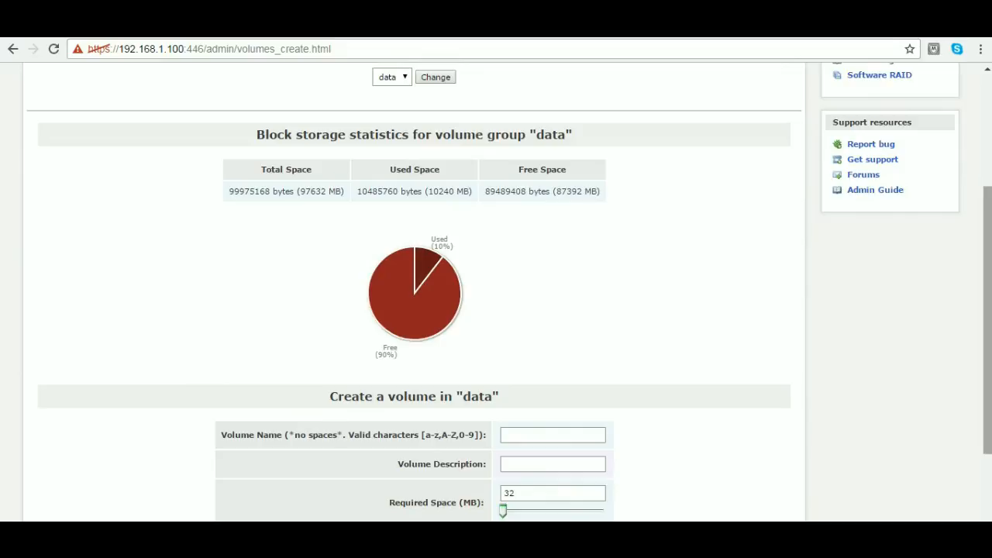
{"action": "left_click_drag", "start_coordinate": [987, 310], "coordinate": [987, 371]}
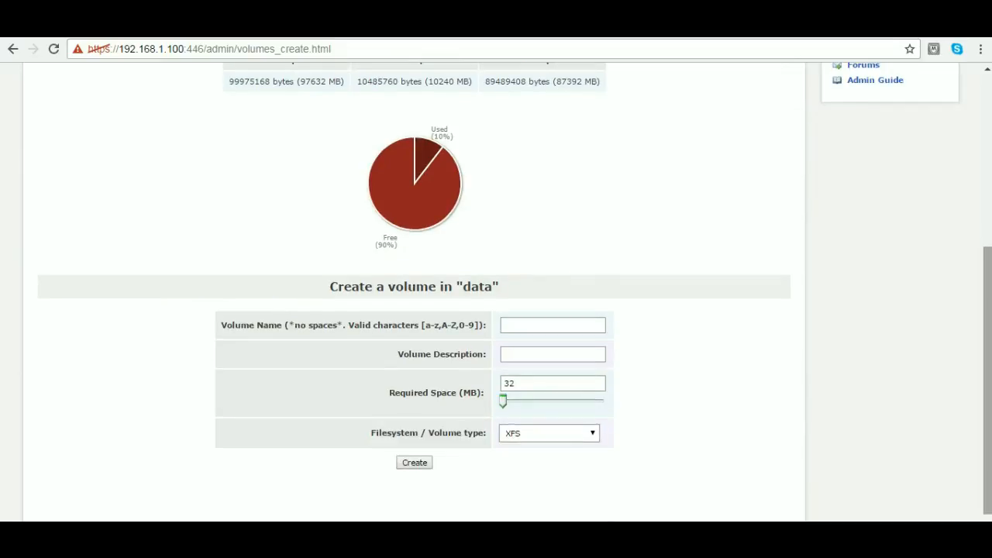
{"action": "left_click", "coordinate": [553, 325]}
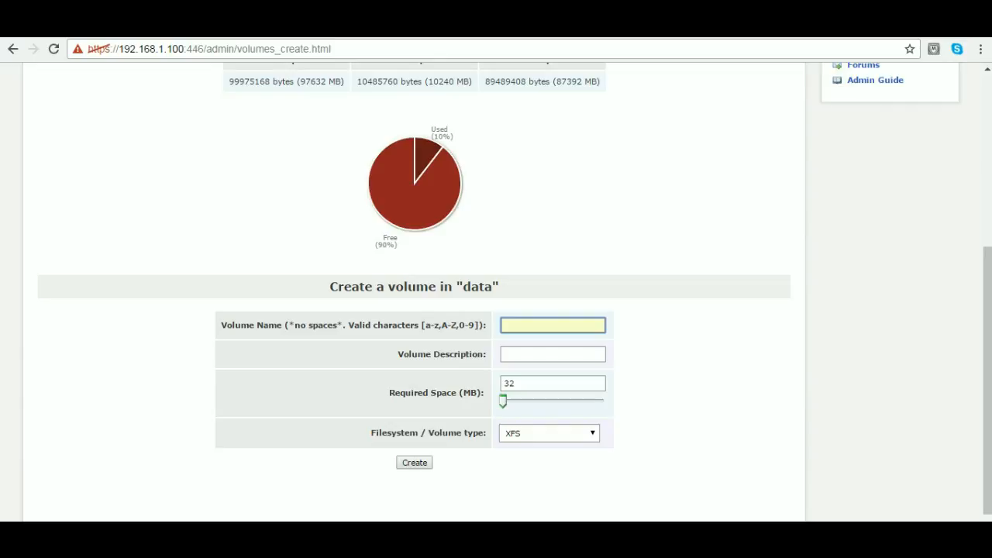
{"action": "type", "text": "da"}
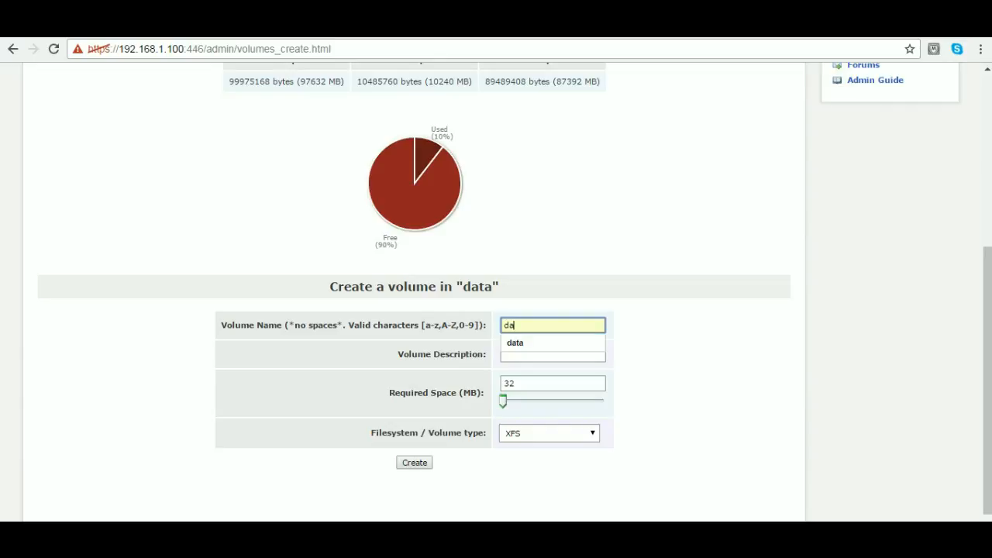
{"action": "key", "text": "Down"}
{"action": "key", "text": "Tab"}
{"action": "type", "text": "da"}
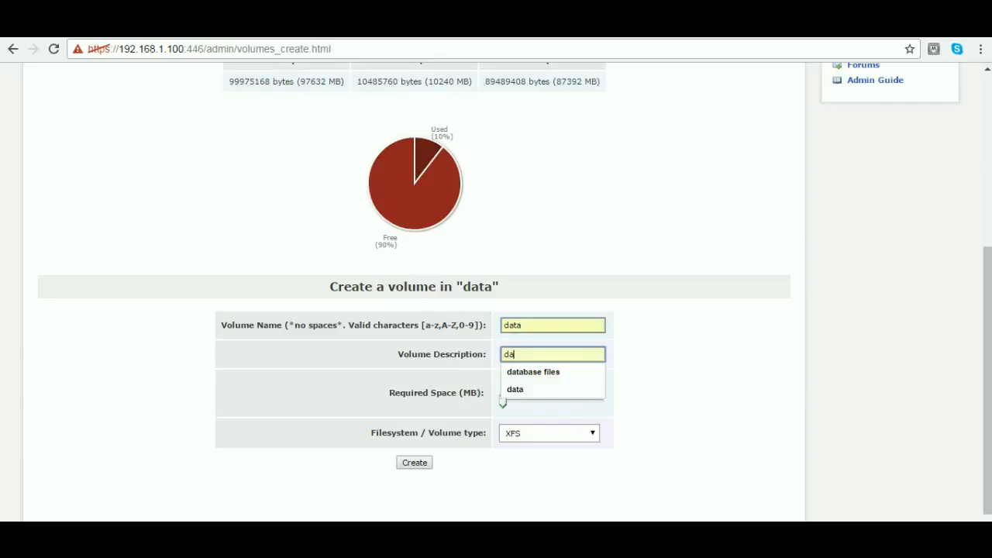
{"action": "key", "text": "Down"}
- Set the new data volume's required space to 20480 MB and its filesystem type to Ext4, and create it
{"action": "key", "text": "Tab"}
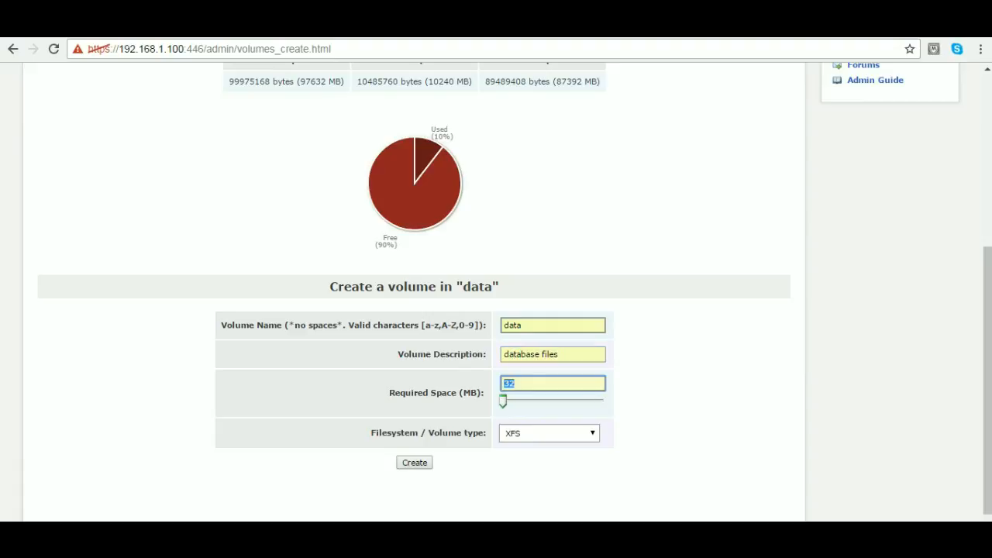
{"action": "type", "text": "20140"}
{"action": "key", "text": "BackSpace"}
{"action": "key", "text": "BackSpace"}
{"action": "key", "text": "BackSpace"}
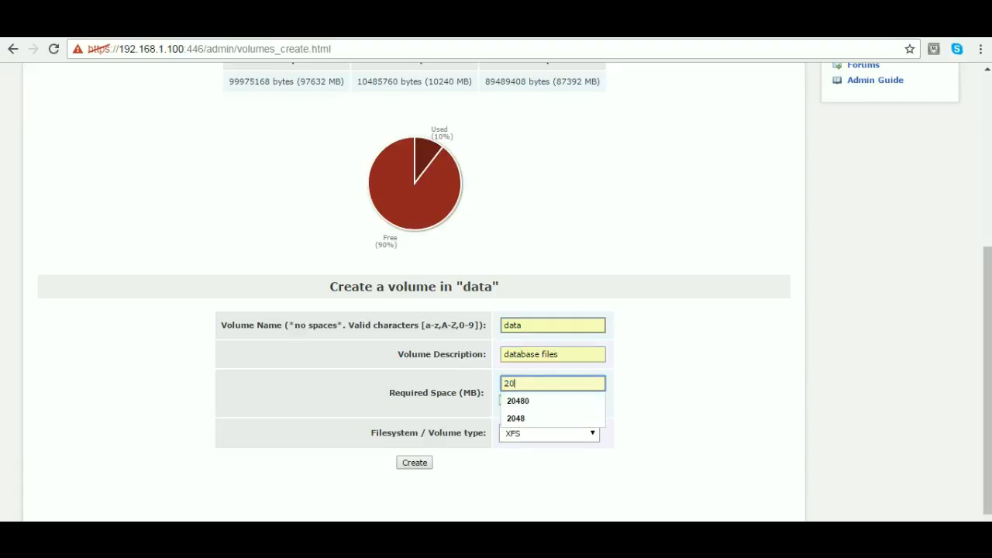
{"action": "key", "text": "Down"}
{"action": "key", "text": "Return"}
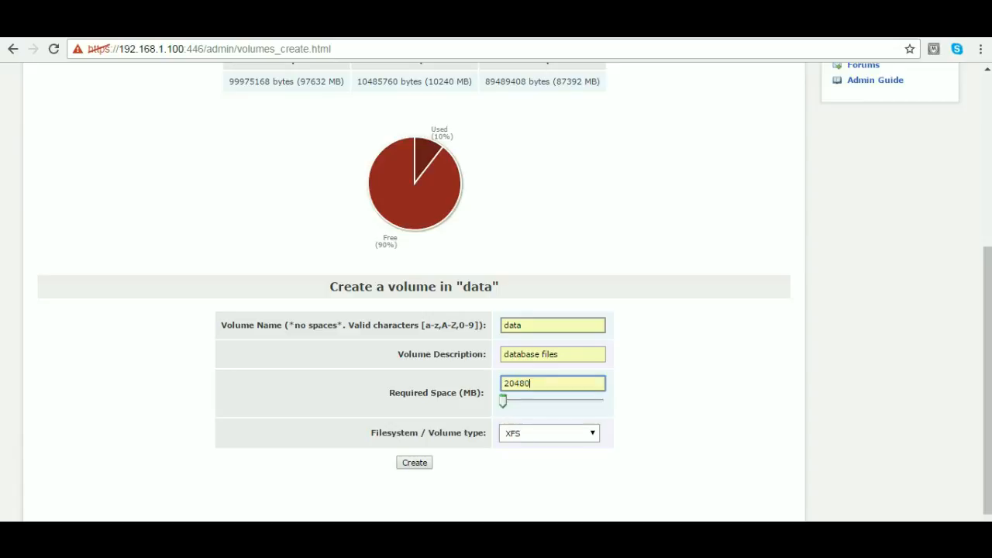
{"action": "left_click", "coordinate": [550, 433]}
{"action": "key", "text": "Down"}
{"action": "key", "text": "Down"}
{"action": "key", "text": "Down"}
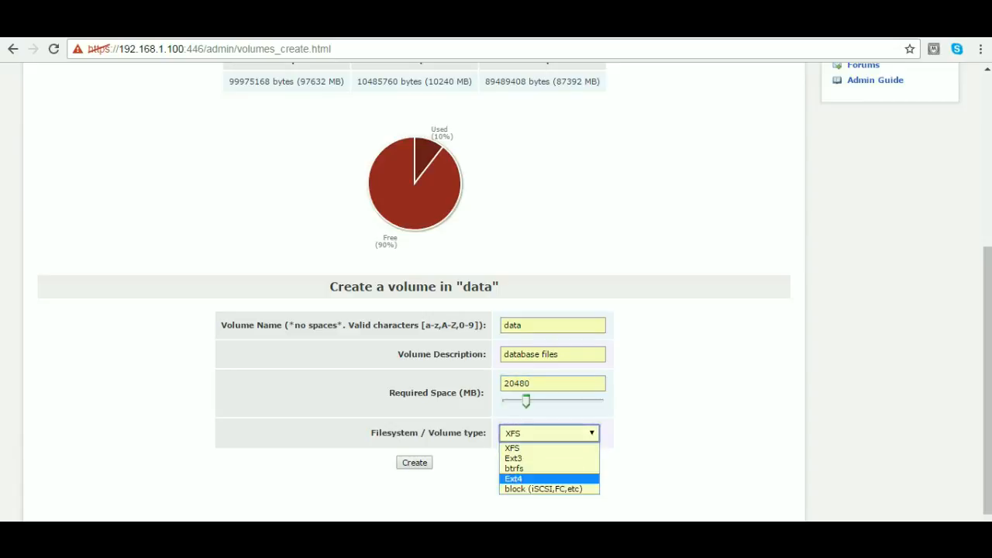
{"action": "key", "text": "Return"}
{"action": "key", "text": "Tab"}
{"action": "key", "text": "Return"}
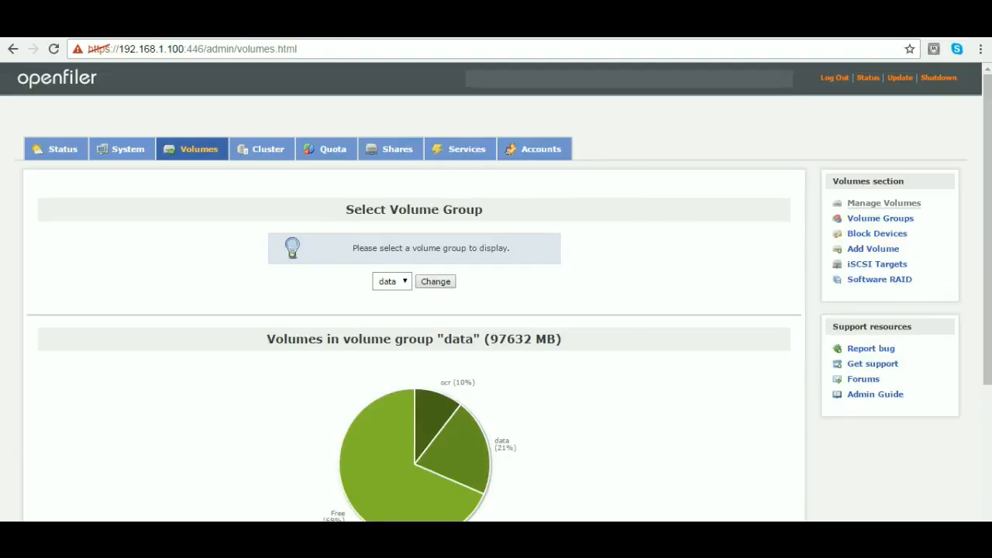
- Start another volume in the data volume group with the name fra and the description fra
{"action": "scroll", "coordinate": [496, 292], "scroll_direction": "down", "scroll_amount": 2}
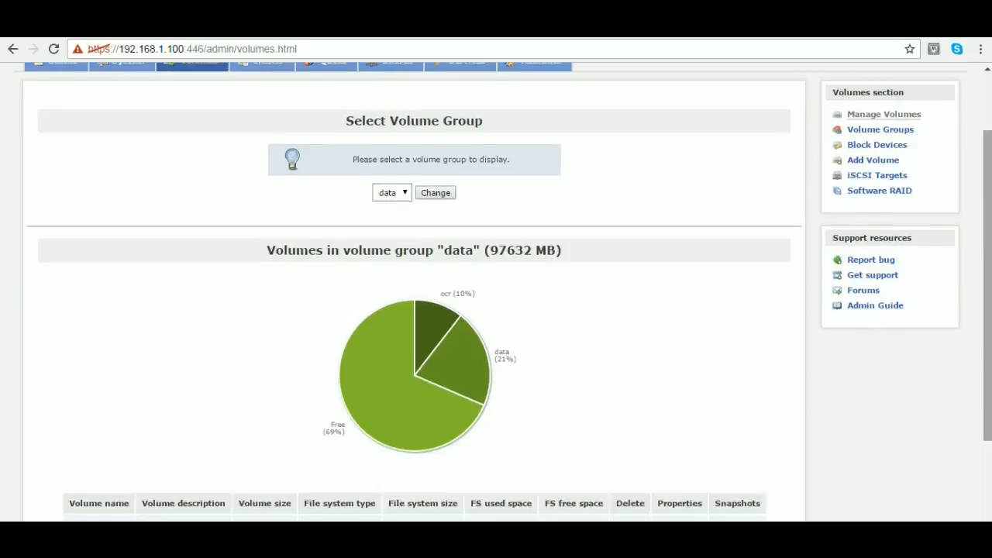
{"action": "left_click", "coordinate": [873, 160]}
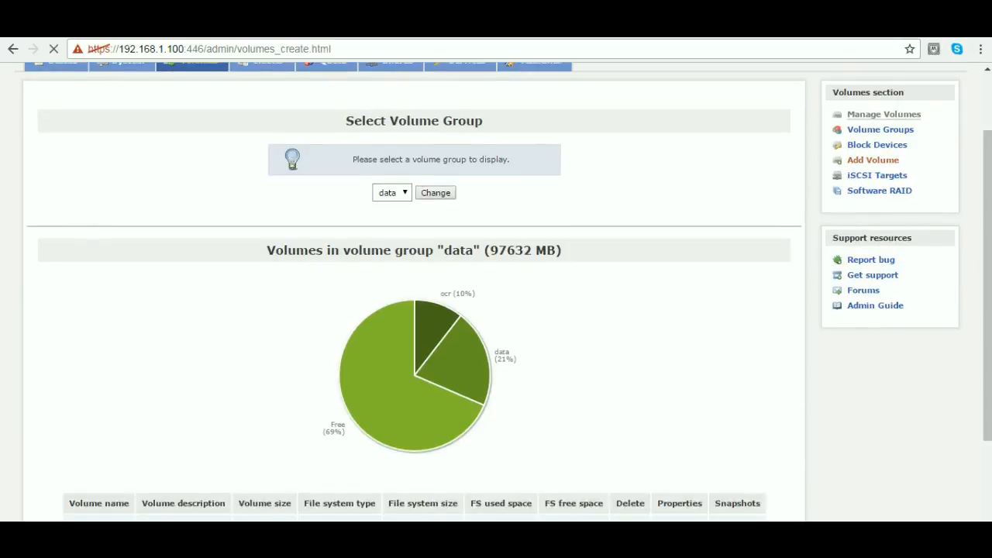
{"action": "scroll", "coordinate": [496, 292], "scroll_direction": "down", "scroll_amount": 2}
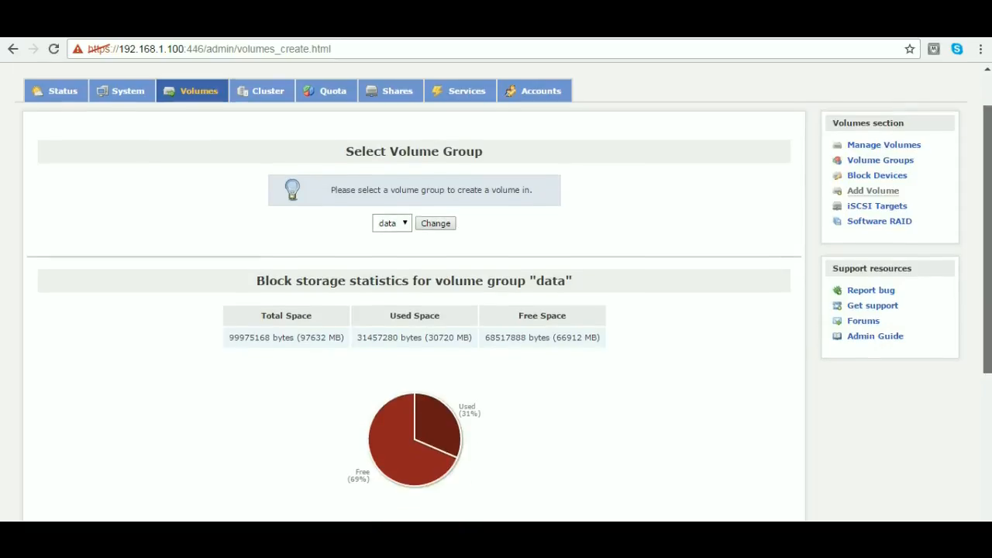
{"action": "scroll", "coordinate": [496, 292], "scroll_direction": "down", "scroll_amount": 2}
{"action": "left_click", "coordinate": [552, 405]}
{"action": "type", "text": "fr"}
{"action": "key", "text": "Tab"}
{"action": "left_click", "coordinate": [552, 405]}
{"action": "type", "text": "a"}
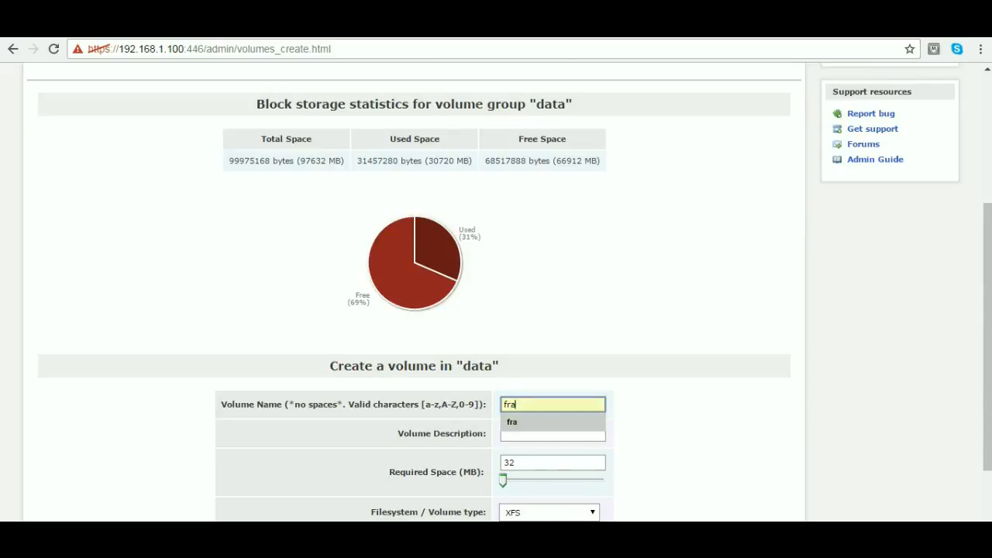
{"action": "key", "text": "Tab"}
{"action": "type", "text": "fr"}
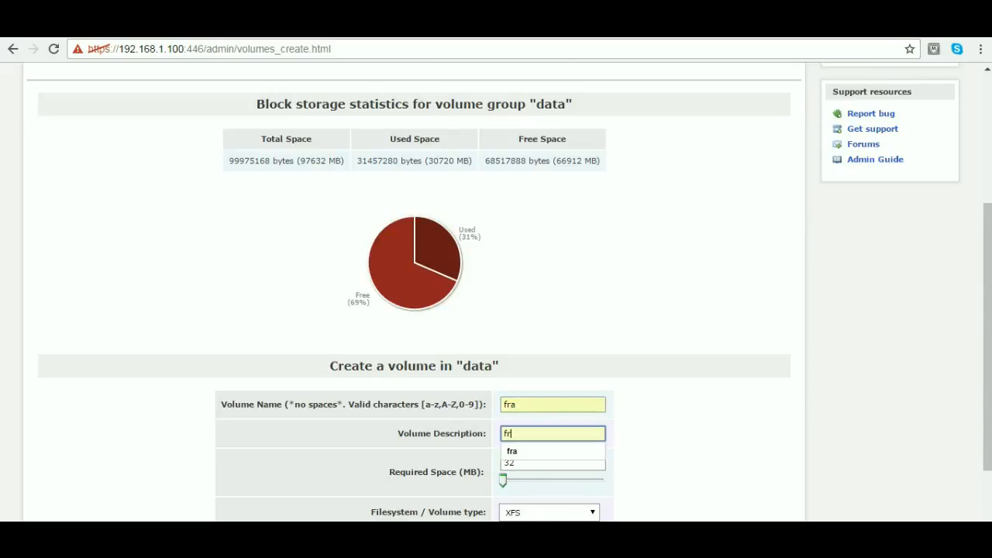
{"action": "key", "text": "Down"}
{"action": "key", "text": "Return"}
- Set the fra volume's required space to 15360 MB and its type to block (iSCSI,FC,etc), and create it
{"action": "key", "text": "Tab"}
{"action": "type", "text": "15"}
{"action": "key", "text": "Down"}
{"action": "key", "text": "Return"}
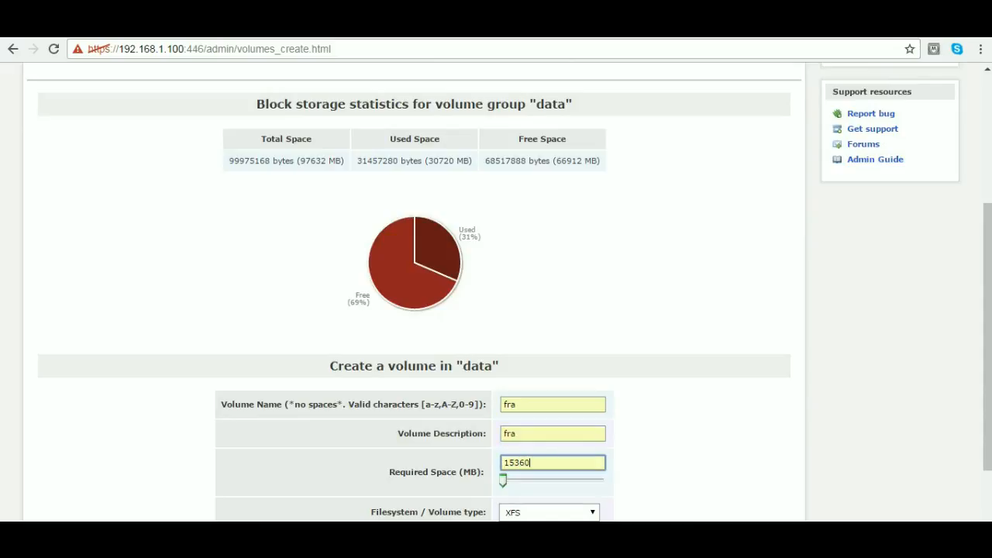
{"action": "key", "text": "Tab"}
{"action": "key", "text": "alt+Down"}
{"action": "key", "text": "Down"}
{"action": "key", "text": "Down"}
{"action": "key", "text": "Down"}
{"action": "key", "text": "Down"}
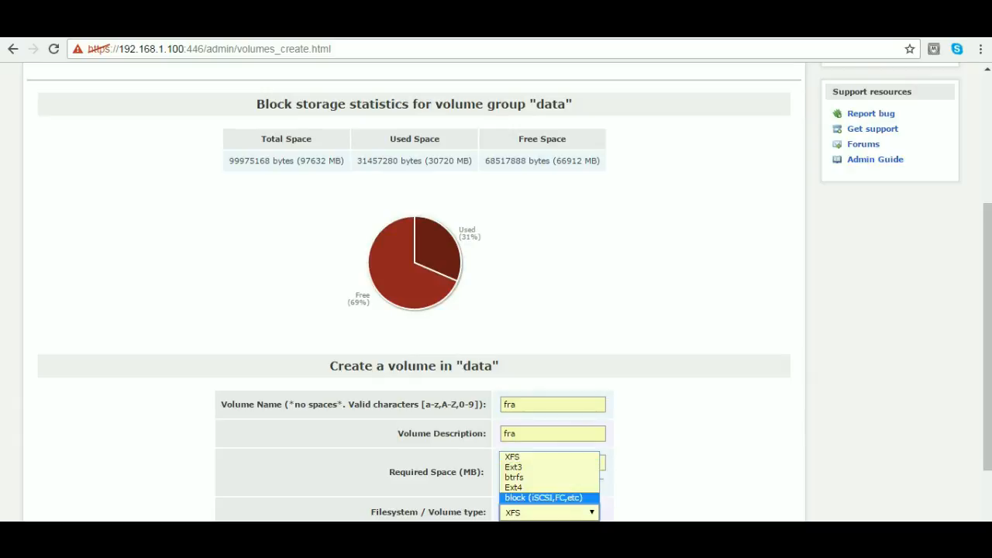
{"action": "key", "text": "Return"}
{"action": "key", "text": "Tab"}
{"action": "key", "text": "Return"}
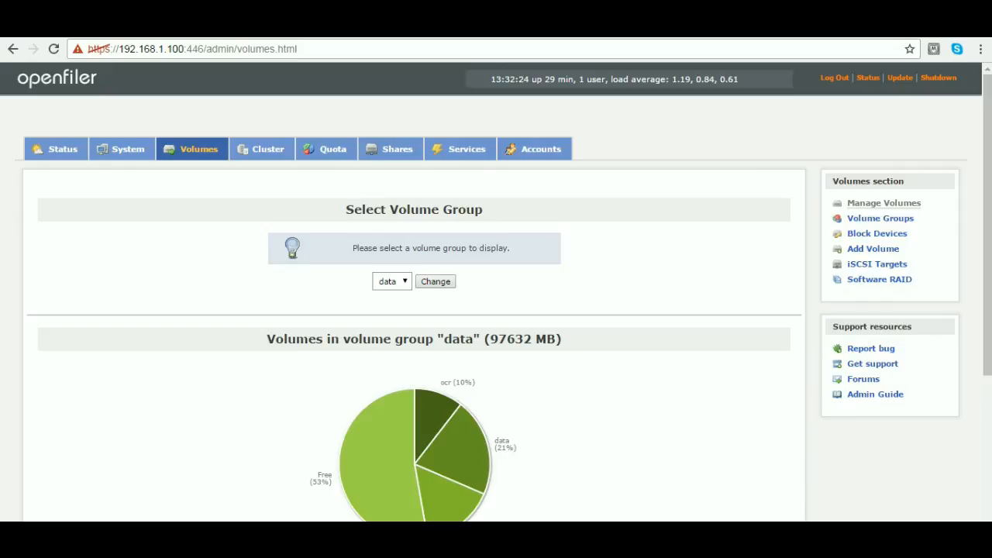
{"action": "mouse_move", "coordinate": [987, 225]}
{"action": "left_mouse_down"}
{"action": "mouse_move", "coordinate": [987, 307]}
{"action": "mouse_move", "coordinate": [987, 224]}
{"action": "left_mouse_up"}
{"action": "left_click", "coordinate": [326, 150]}
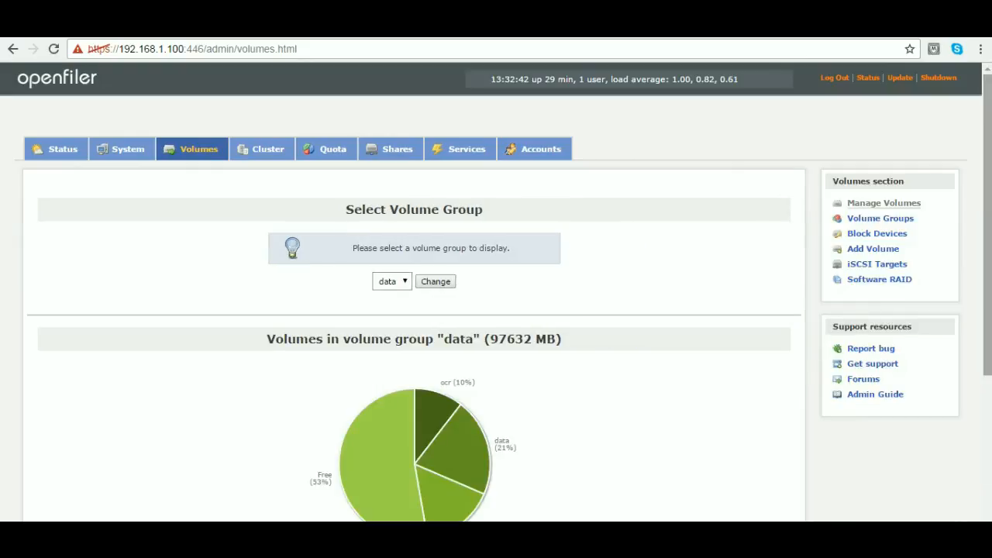
{"action": "scroll", "coordinate": [496, 295], "scroll_direction": "down", "scroll_amount": 5}
{"action": "scroll", "coordinate": [496, 294], "scroll_direction": "up", "scroll_amount": 5}
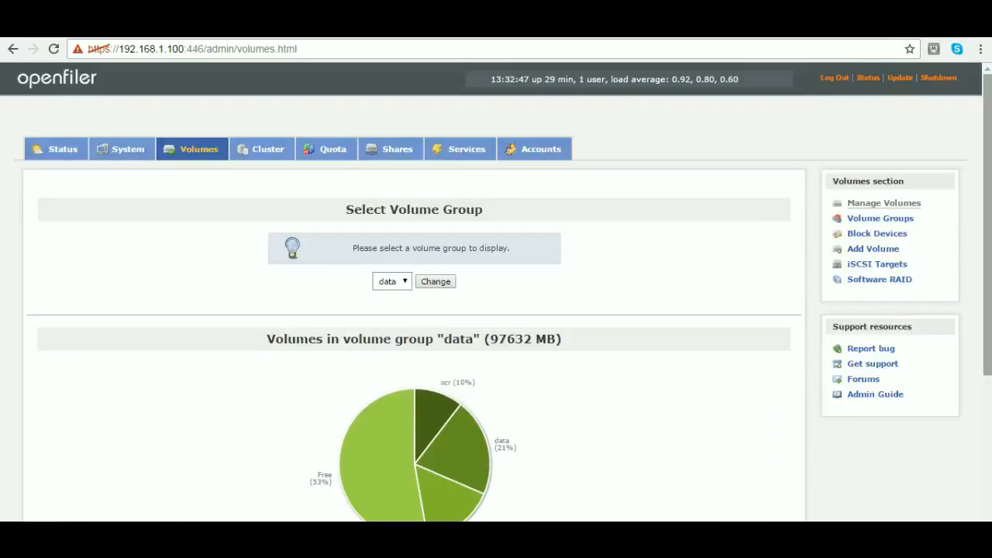
- Add a new iSCSI target with the IQN iqn.vbtech.openfiler:ocr
{"action": "left_click", "coordinate": [876, 264]}
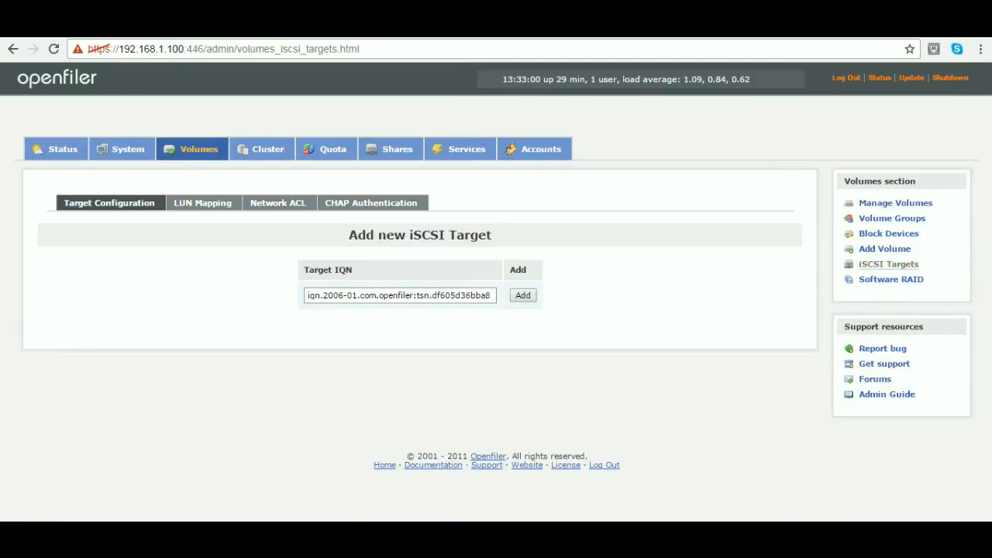
{"action": "left_click", "coordinate": [416, 295]}
{"action": "left_click_drag", "start_coordinate": [322, 296], "coordinate": [491, 295]}
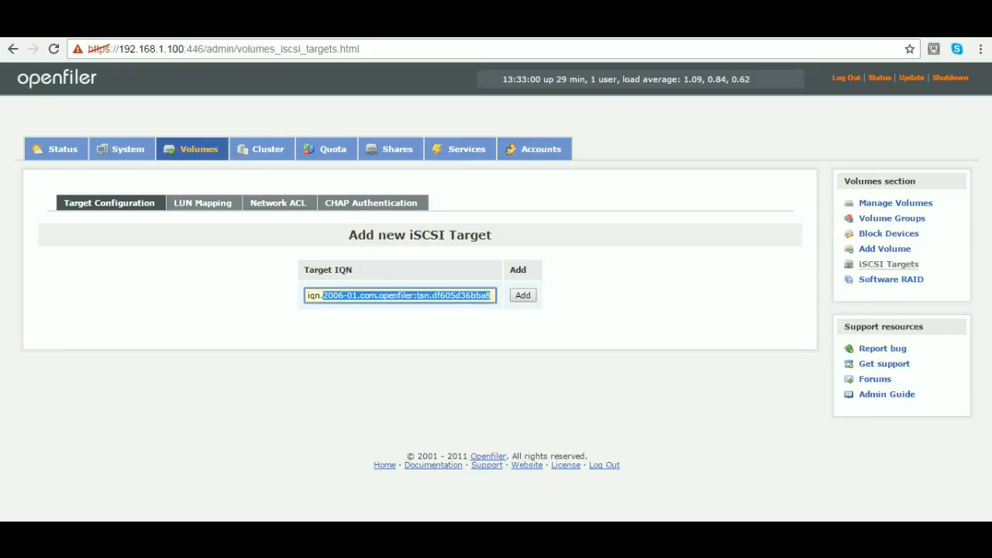
{"action": "type", "text": "vb"}
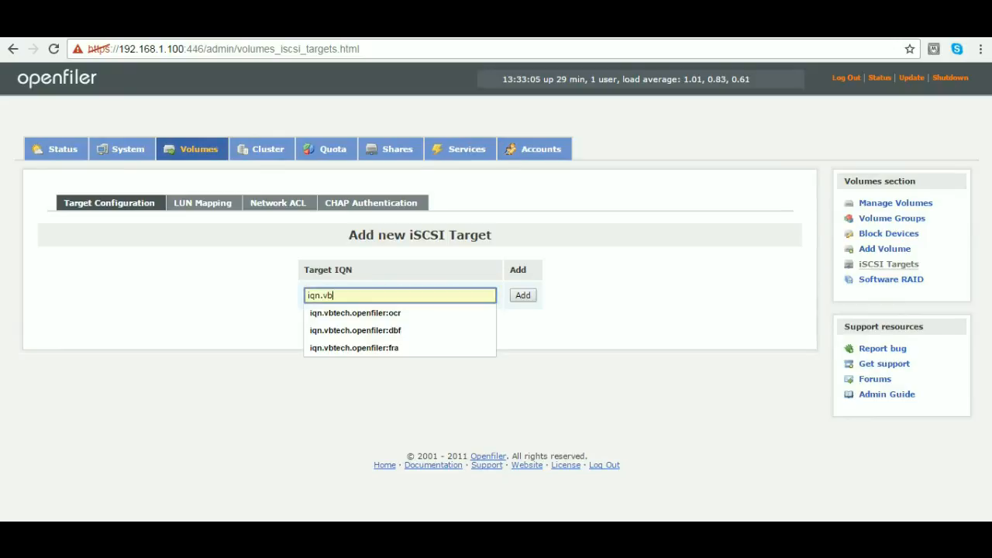
{"action": "key", "text": "Down"}
{"action": "key", "text": "Return"}
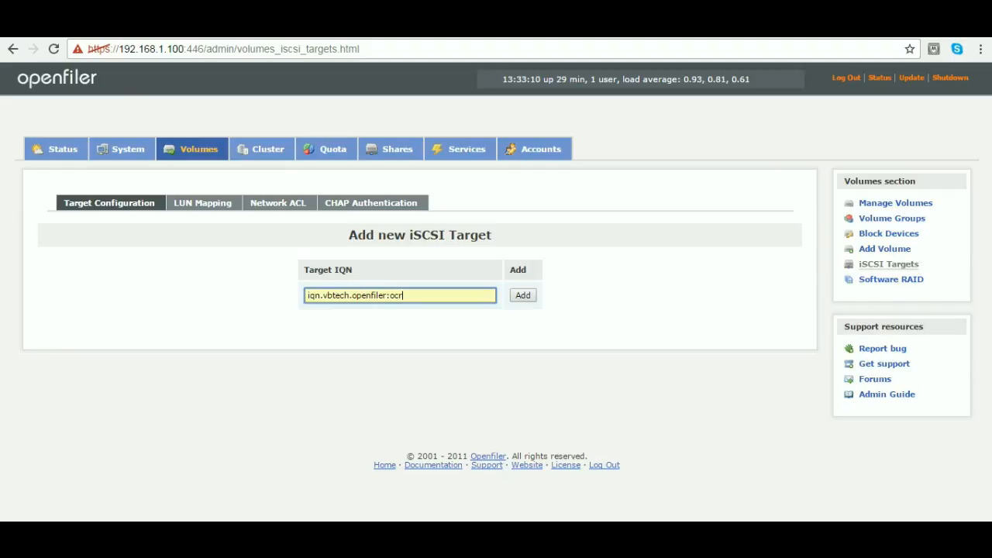
{"action": "key", "text": "Return"}
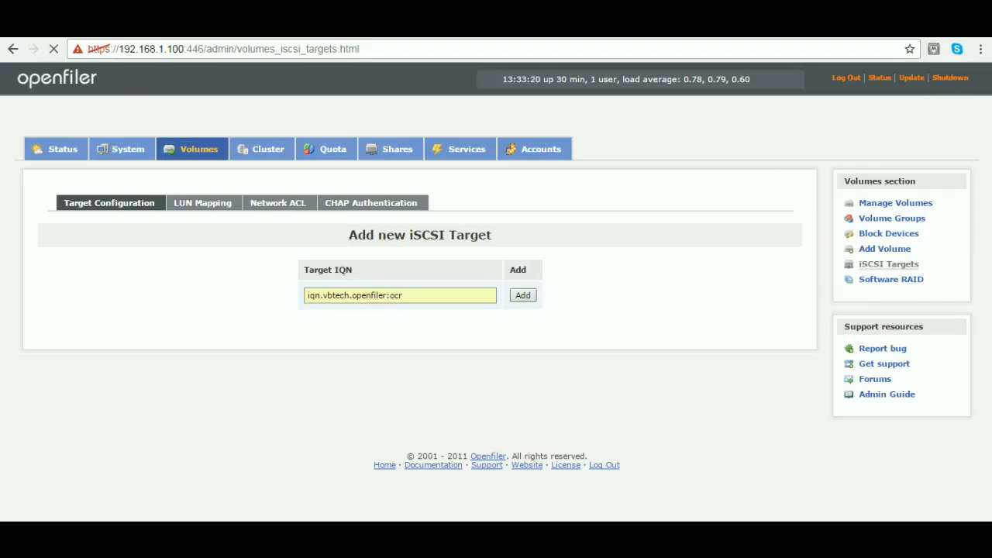
{"action": "left_click_drag", "start_coordinate": [409, 295], "coordinate": [315, 295]}
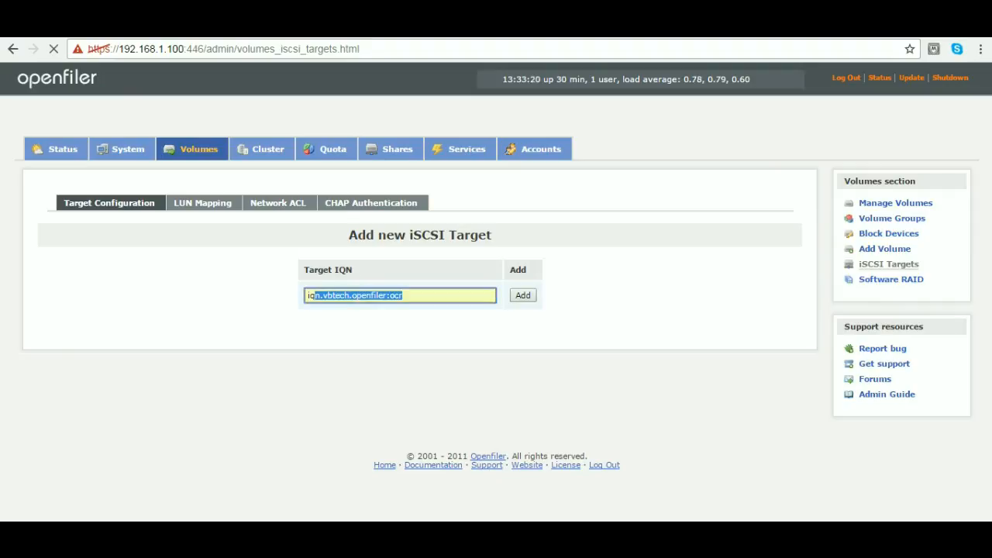
{"action": "key", "text": "Return"}
{"action": "key", "text": "Return"}
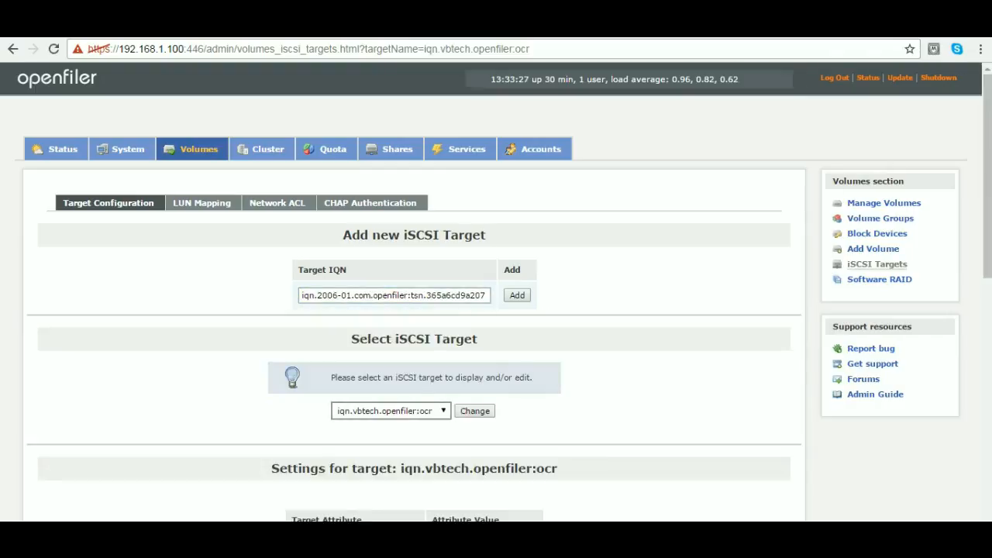
- Map the ocr_files volume at /dev/data/ocr as a LUN to the target iqn.vbtech.openfiler:ocr, using write-thru and blockio modes
{"action": "left_click", "coordinate": [391, 410]}
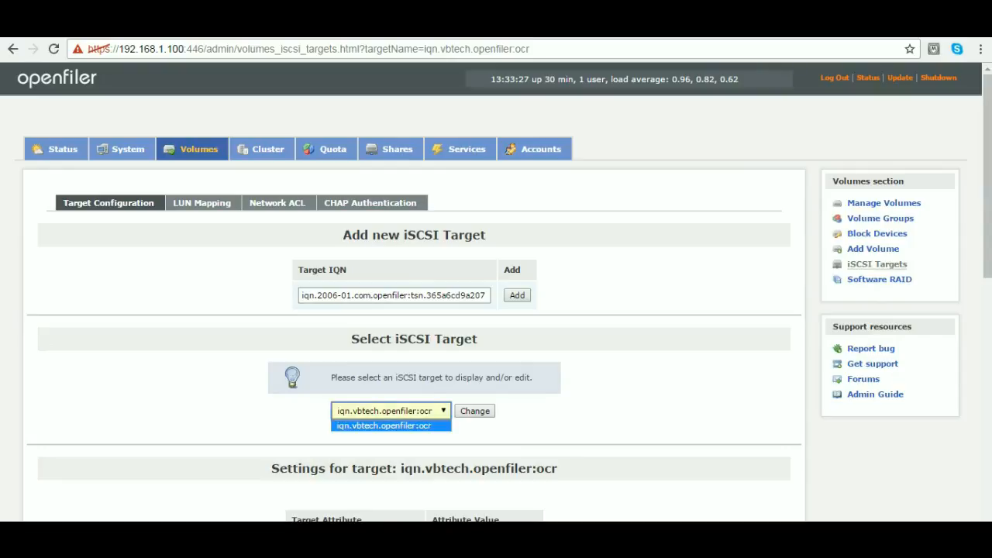
{"action": "left_click", "coordinate": [390, 425]}
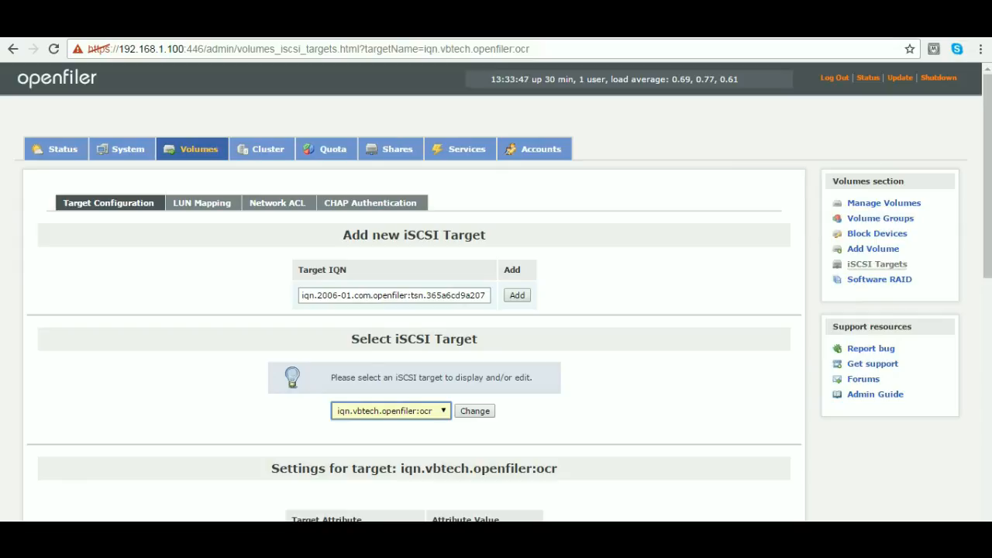
{"action": "left_click", "coordinate": [202, 203]}
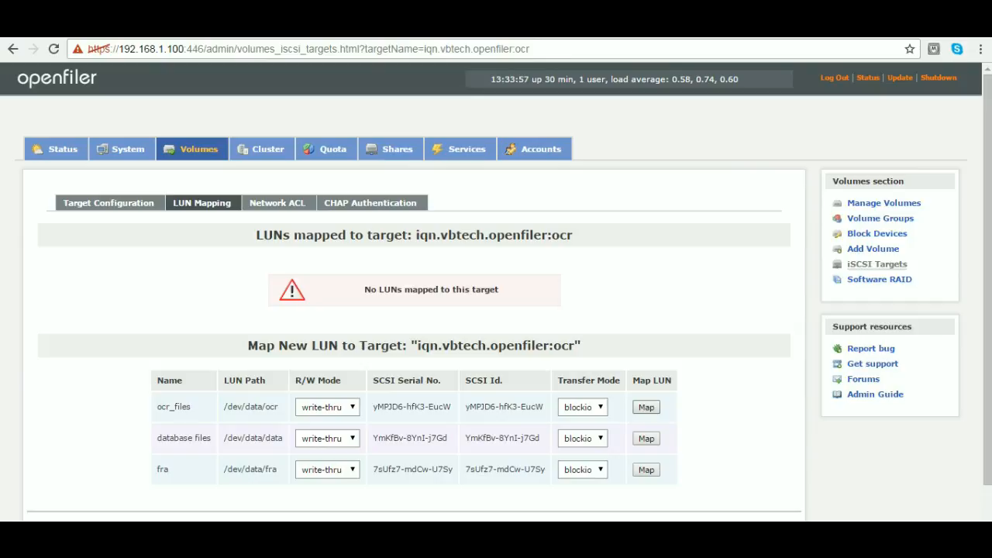
{"action": "double_click", "coordinate": [562, 235]}
{"action": "left_click_drag", "start_coordinate": [412, 235], "coordinate": [573, 234]}
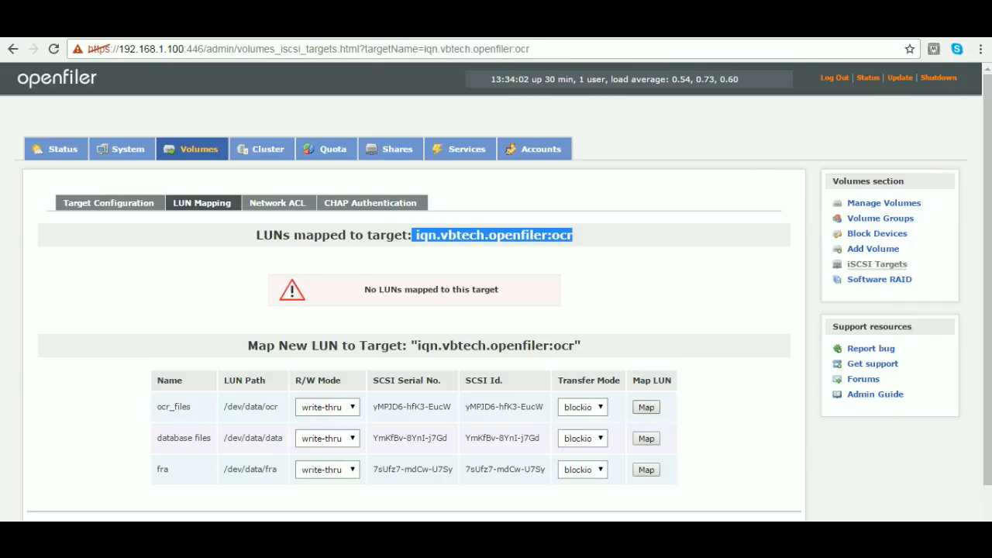
{"action": "left_click", "coordinate": [646, 406]}
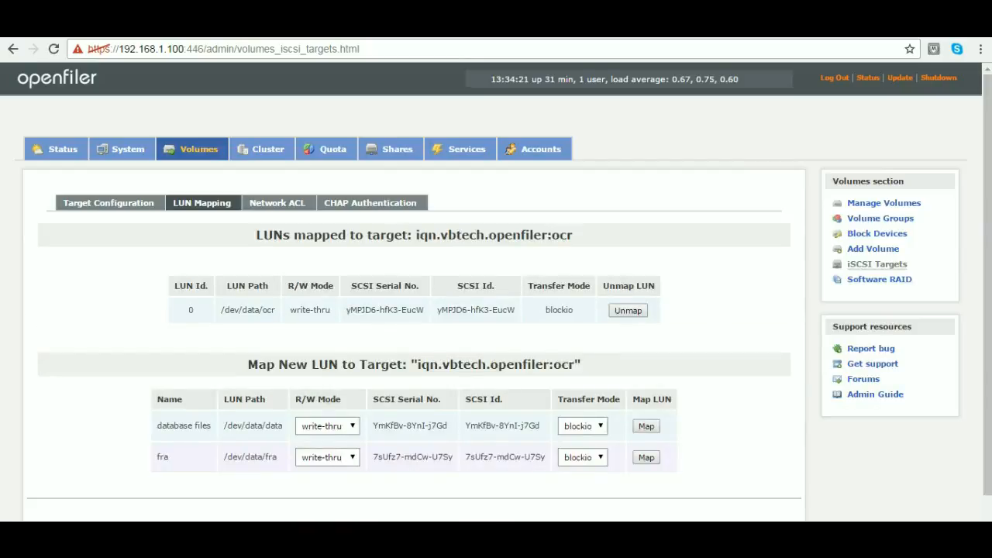
{"action": "left_click_drag", "start_coordinate": [220, 310], "coordinate": [276, 310]}
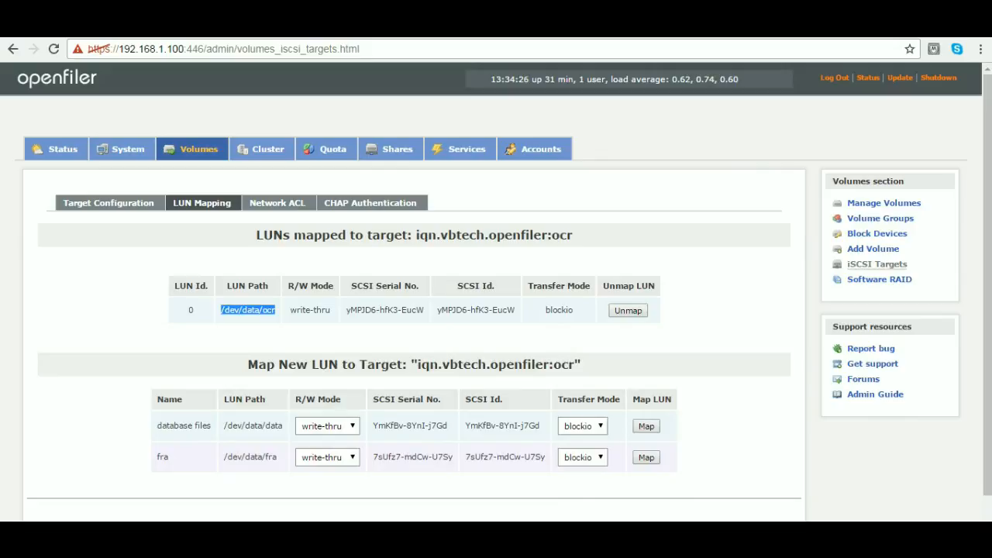
{"action": "left_click_drag", "start_coordinate": [418, 235], "coordinate": [572, 234]}
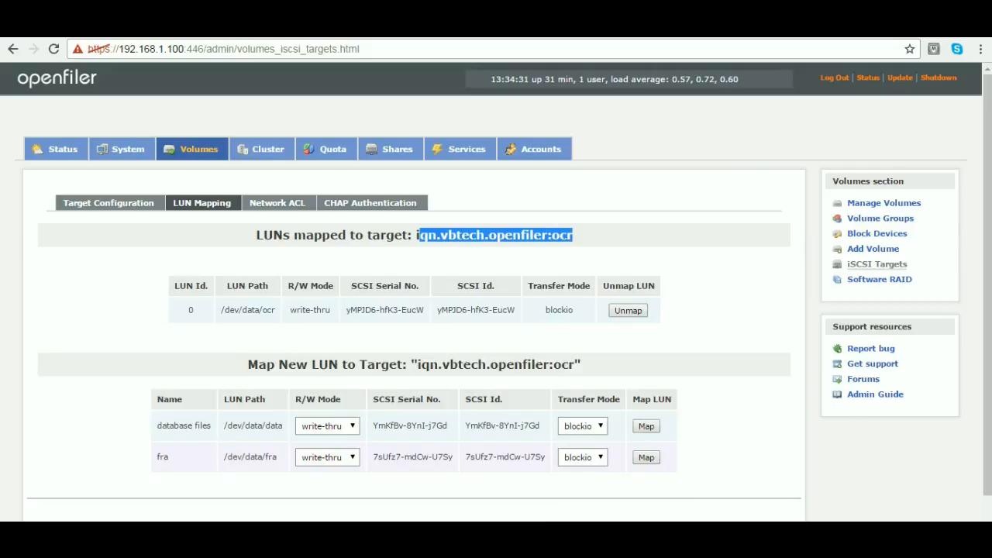
{"action": "left_click", "coordinate": [573, 236]}
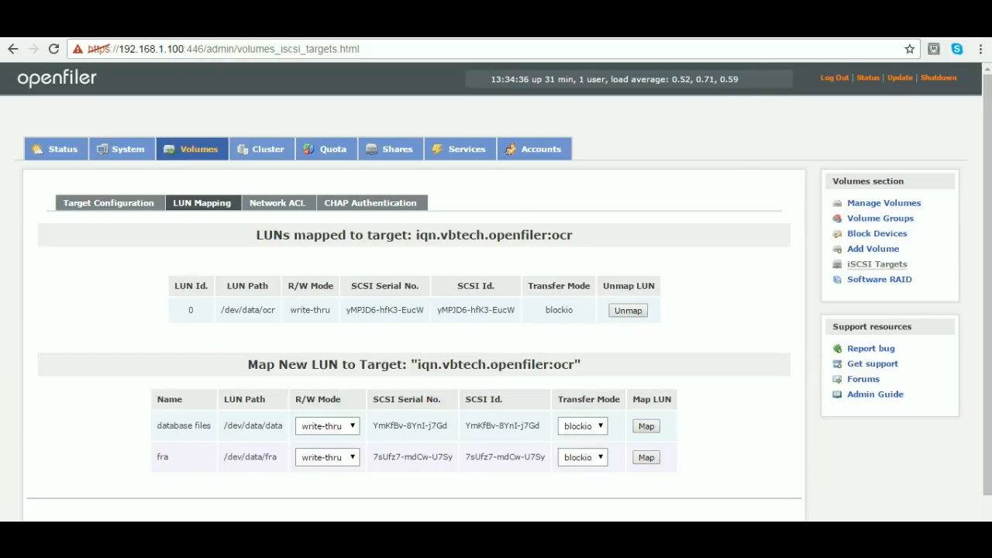
- Set network access to the iqn.vbtech.openfiler:ocr target to Allow for rac1 and rac2, and update the access configuration
{"action": "left_click", "coordinate": [278, 203]}
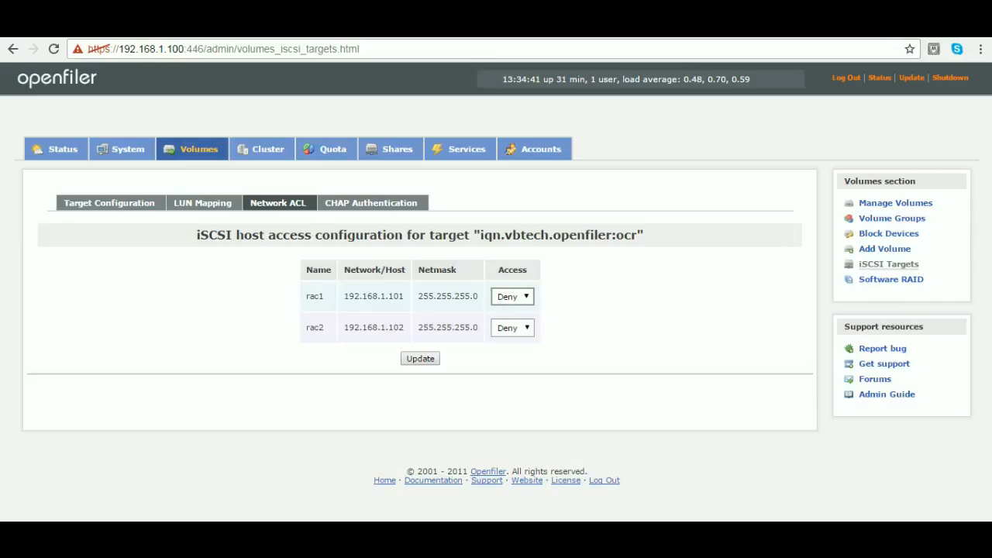
{"action": "left_click", "coordinate": [512, 296]}
{"action": "left_click", "coordinate": [508, 320]}
{"action": "left_click", "coordinate": [512, 327]}
{"action": "left_click", "coordinate": [507, 352]}
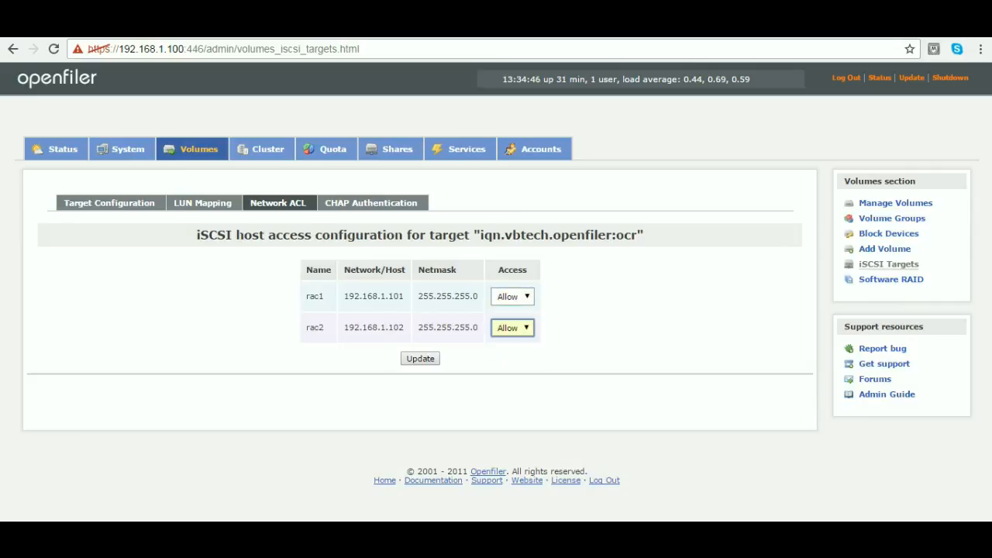
{"action": "double_click", "coordinate": [315, 296]}
{"action": "double_click", "coordinate": [315, 327]}
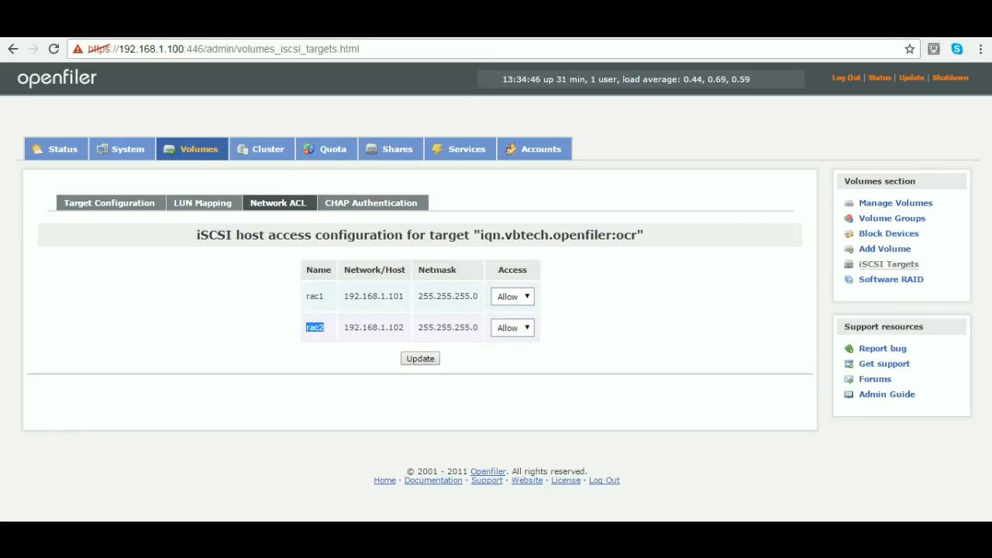
{"action": "left_click", "coordinate": [420, 358]}
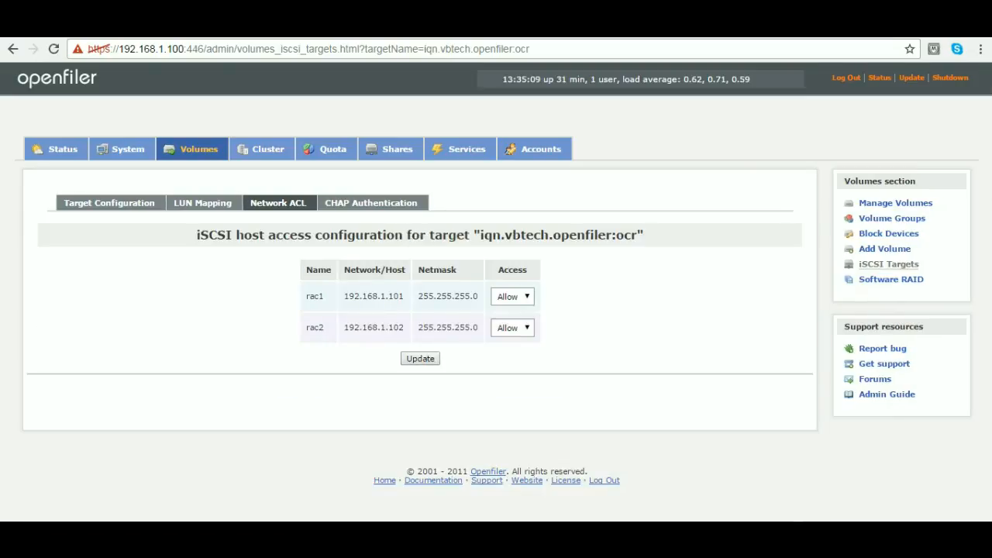
- Replace the suggested IQN for a new iSCSI target with iqn.vbtech.openfiler:ocr and select the whole text for copying
{"action": "left_click", "coordinate": [109, 203]}
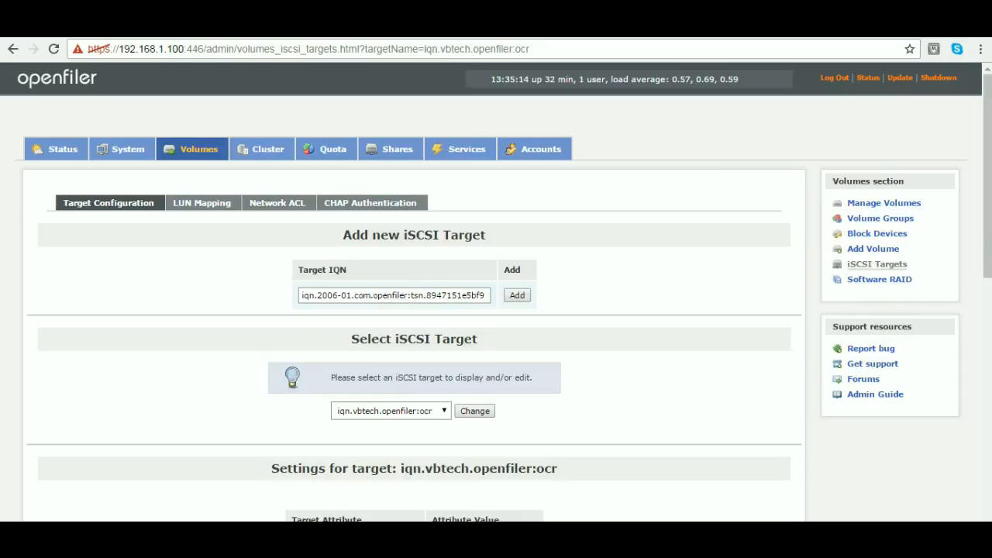
{"action": "left_click", "coordinate": [393, 295]}
{"action": "key", "text": "ctrl+a"}
{"action": "key", "text": "BackSpace"}
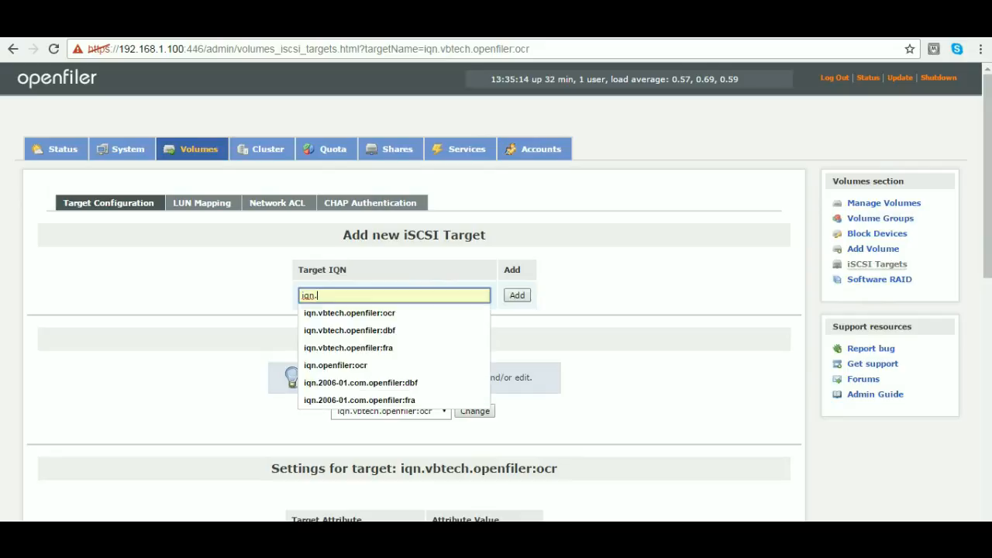
{"action": "type", "text": "v"}
{"action": "key", "text": "Down"}
{"action": "key", "text": "Return"}
{"action": "left_click_drag", "start_coordinate": [397, 295], "coordinate": [299, 295]}
{"action": "key", "text": "ctrl+c"}
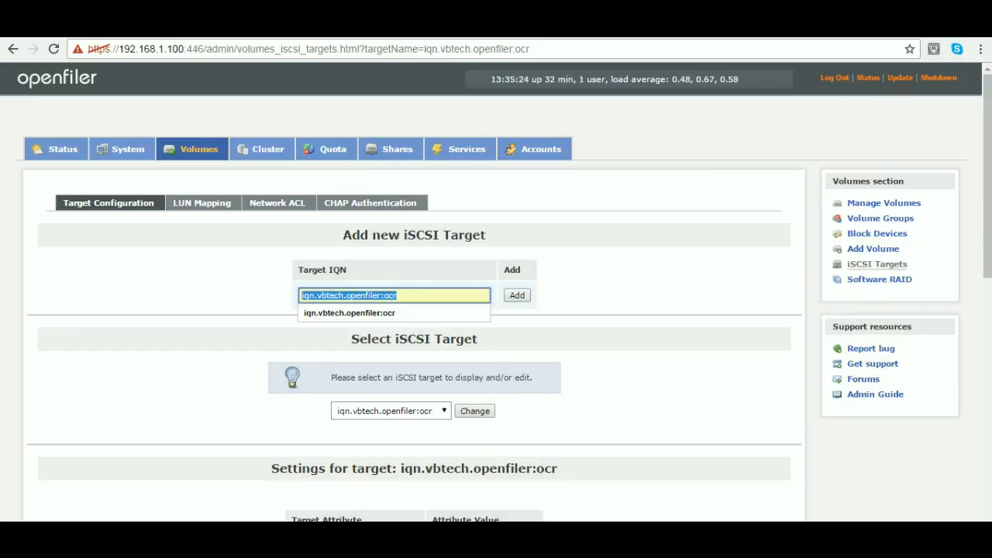
- Switch to Notepad++ and paste iqn.vbtech.openfiler:ocr below the rhel notes in the new 5 file, followed by a new line
{"action": "key", "text": "alt+Tab"}
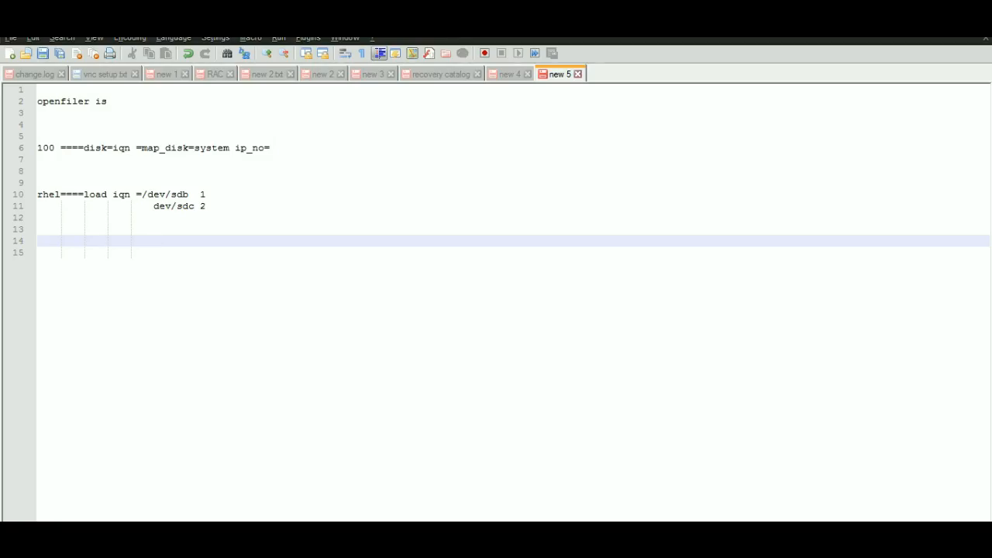
{"action": "key", "text": "Return"}
{"action": "key", "text": "Return"}
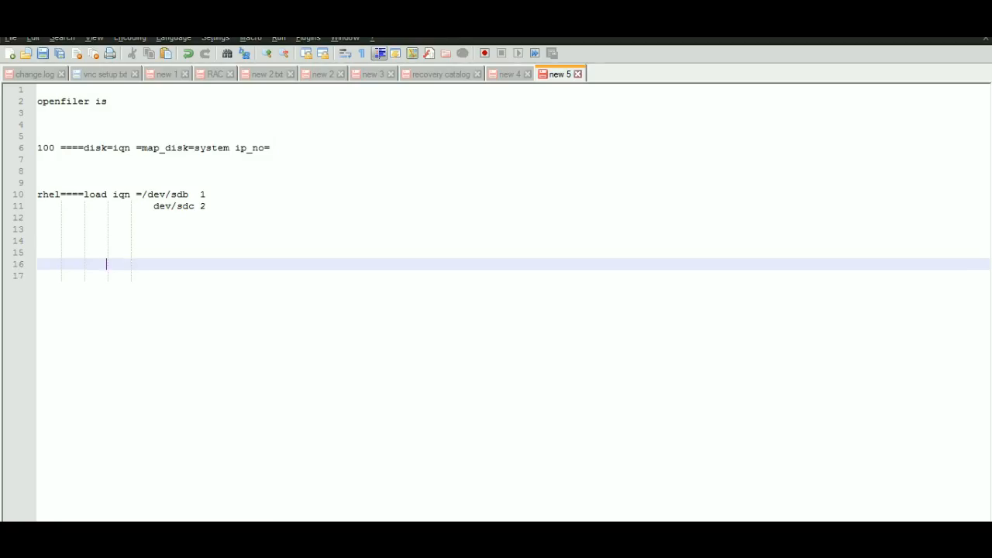
{"action": "key", "text": "ctrl+v"}
{"action": "key", "text": "Return"}
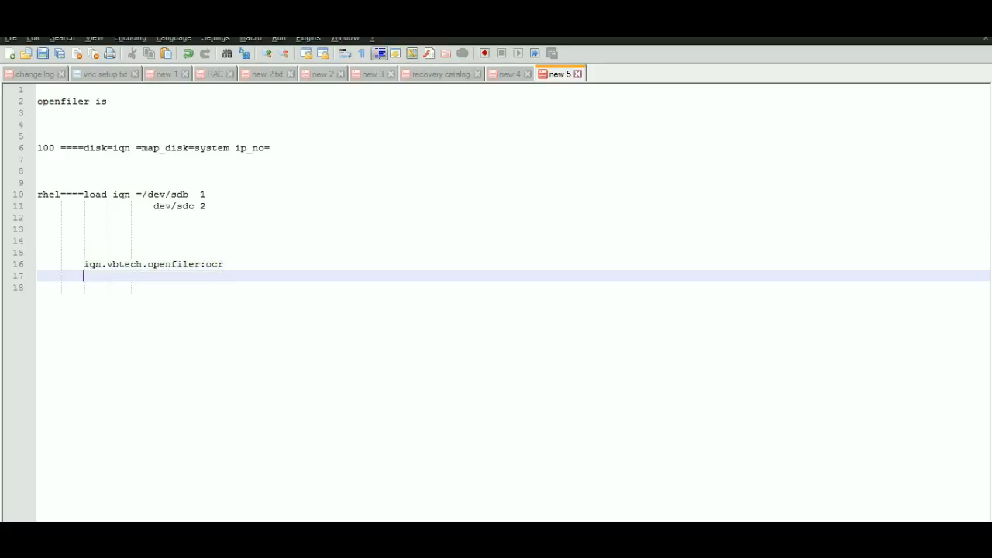
- Add a blank line to the notes, then switch to Openfiler in the browser and add the iSCSI target iqn.vbtech.openfiler:dbf
{"action": "key", "text": "Return"}
{"action": "key", "text": "alt+Tab"}
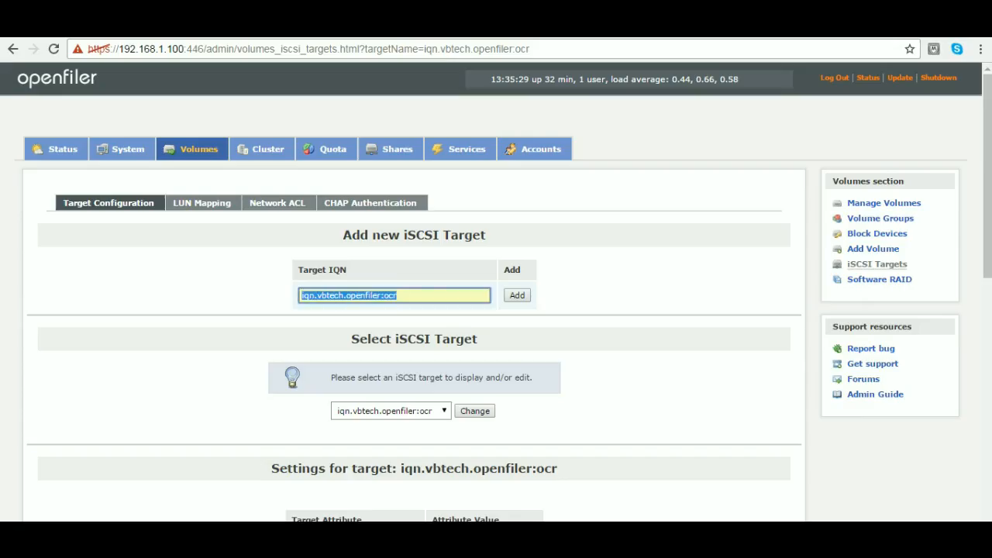
{"action": "left_click", "coordinate": [398, 295]}
{"action": "key", "text": "BackSpace"}
{"action": "key", "text": "BackSpace"}
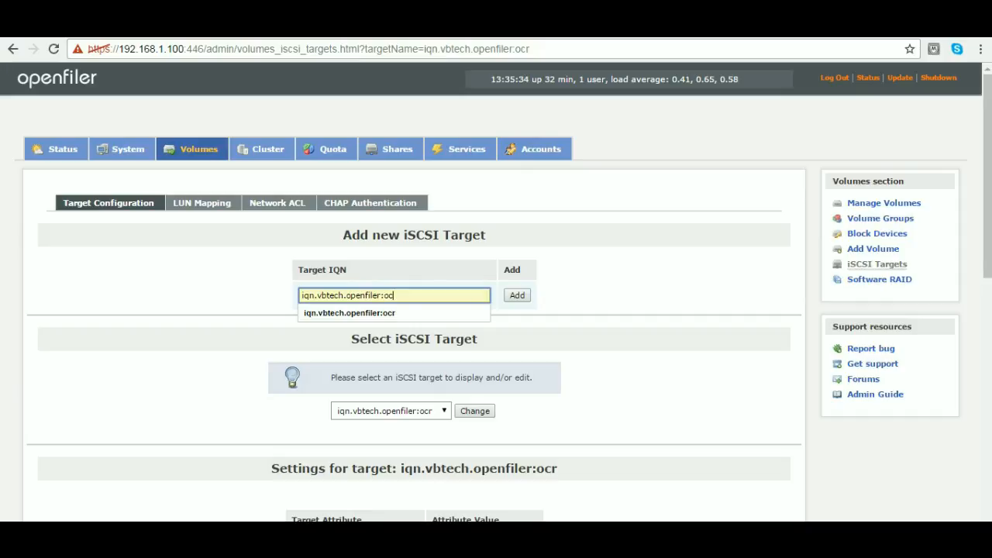
{"action": "type", "text": "\\"}
{"action": "key", "text": "BackSpace"}
{"action": "key", "text": "BackSpace"}
{"action": "type", "text": "db"}
{"action": "key", "text": "Down"}
{"action": "key", "text": "Return"}
{"action": "key", "text": "Return"}
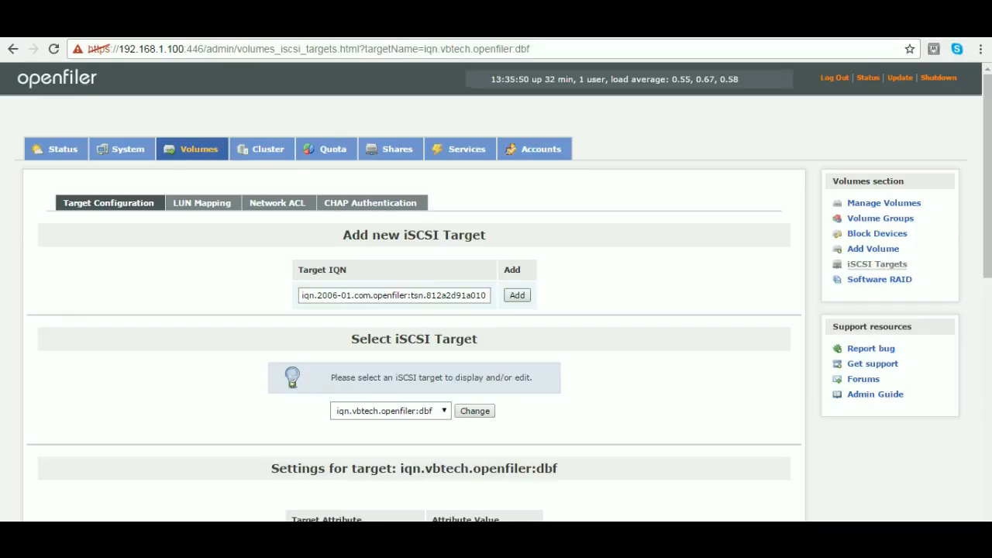
- Map the database files volume at /dev/data/data as a LUN to the target iqn.vbtech.openfiler:dbf, using write-thru and blockio modes
{"action": "left_click", "coordinate": [201, 203]}
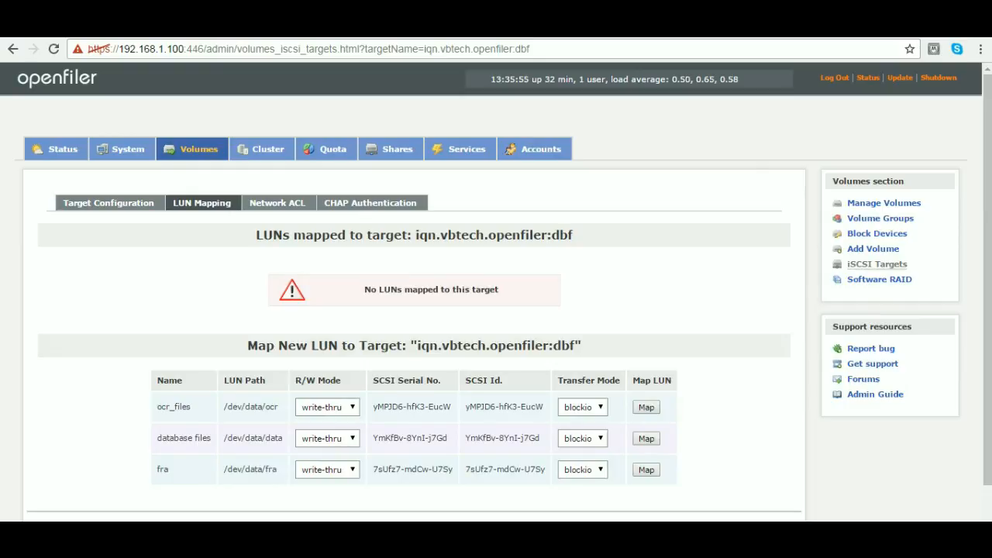
{"action": "left_click_drag", "start_coordinate": [415, 235], "coordinate": [573, 234]}
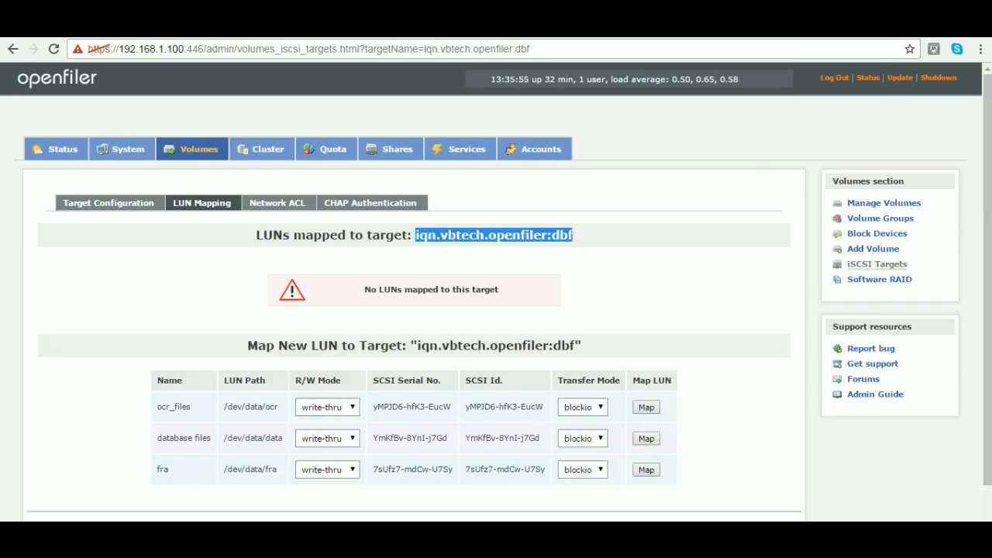
{"action": "left_click", "coordinate": [646, 438]}
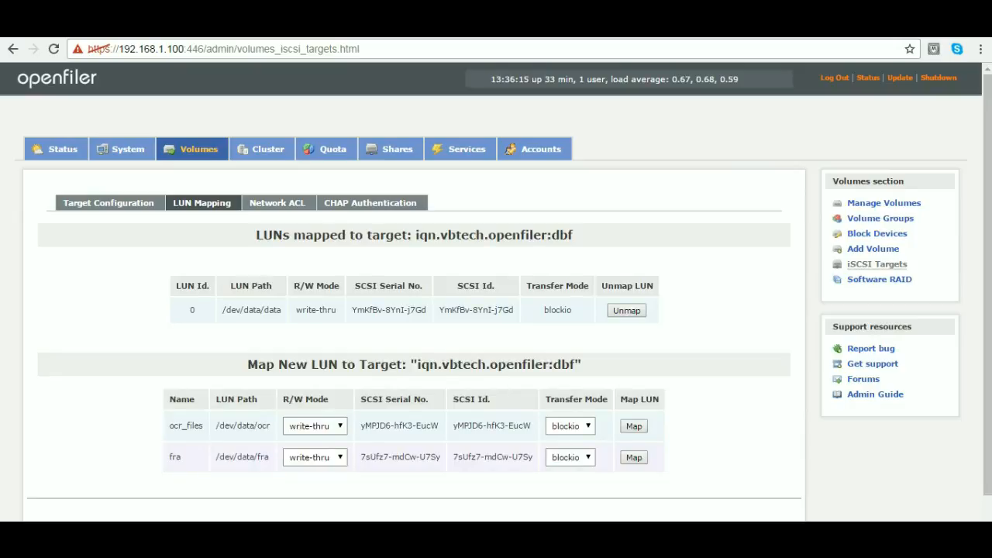
- Set network access to the iqn.vbtech.openfiler:dbf target to Allow for rac1 and rac2, and update the access configuration
{"action": "left_click", "coordinate": [278, 203]}
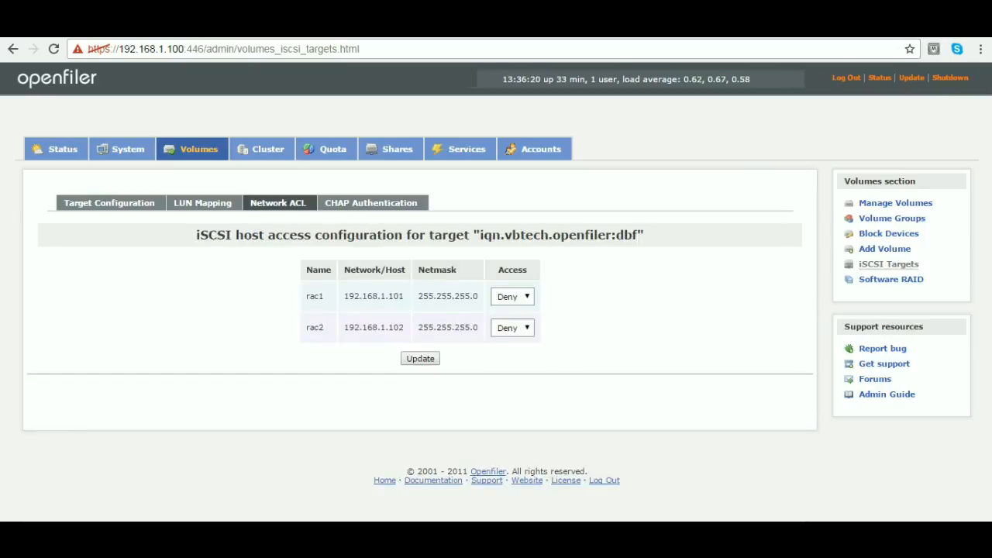
{"action": "left_click", "coordinate": [512, 296]}
{"action": "left_click", "coordinate": [508, 324]}
{"action": "left_click", "coordinate": [512, 327]}
{"action": "left_click", "coordinate": [509, 353]}
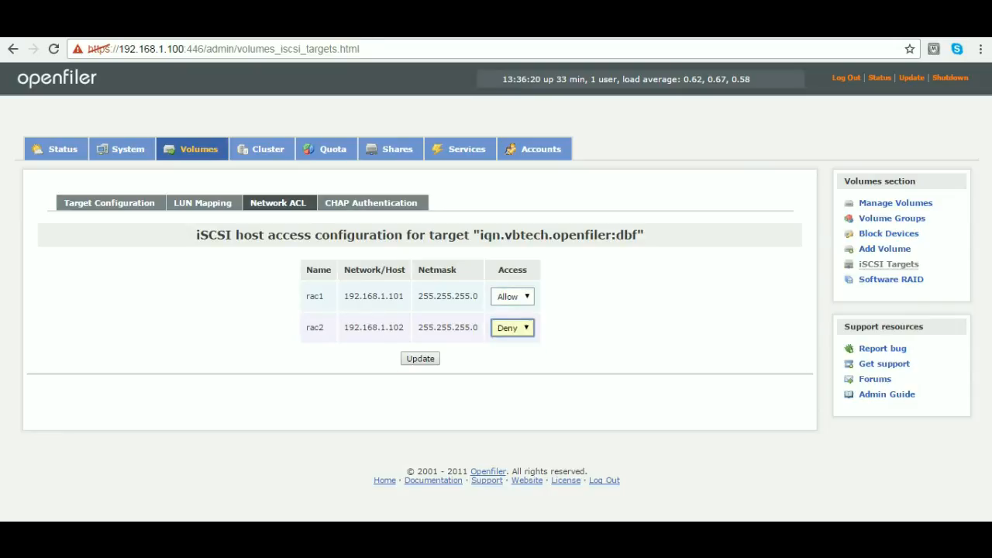
{"action": "left_click", "coordinate": [420, 358]}
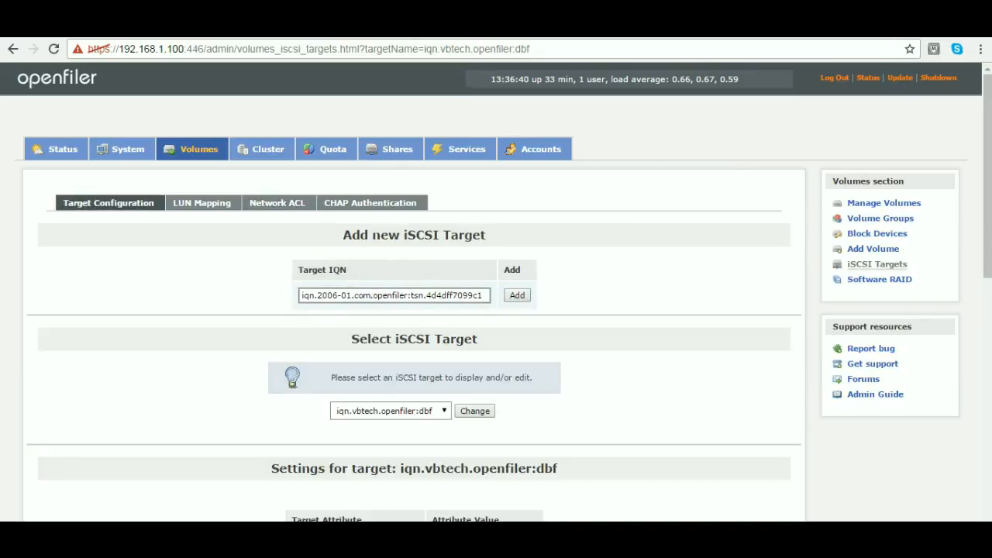
- Replace the suggested IQN for a new iSCSI target with iqn.vbtech.openfiler:dbf and select its text for copying
{"action": "left_click_drag", "start_coordinate": [316, 295], "coordinate": [485, 295]}
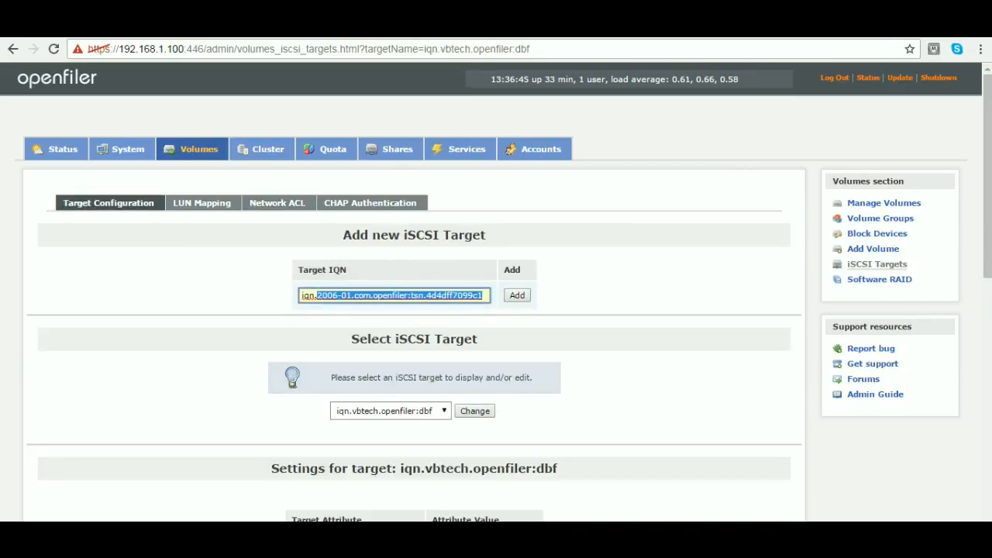
{"action": "key", "text": "BackSpace"}
{"action": "key", "text": "Down"}
{"action": "key", "text": "Down"}
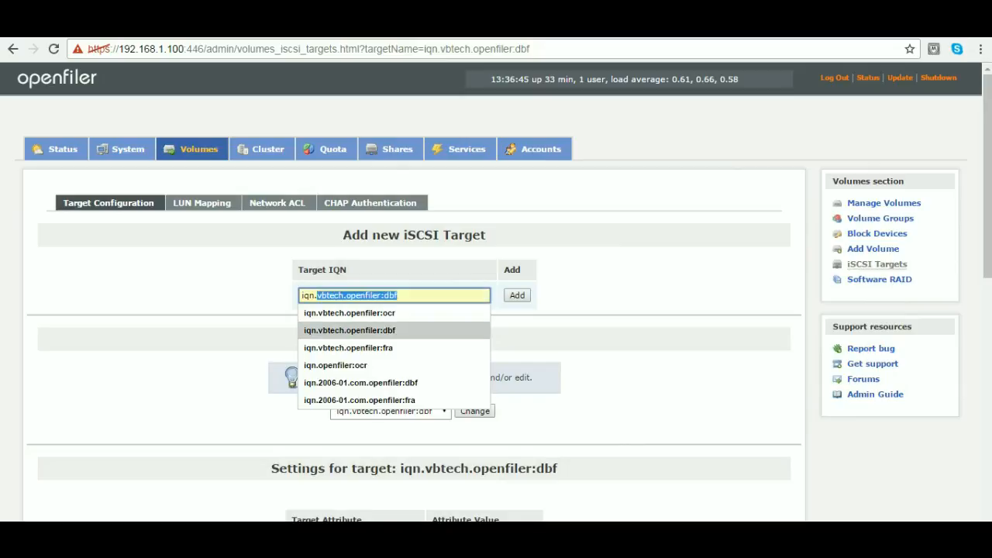
{"action": "left_click", "coordinate": [400, 295]}
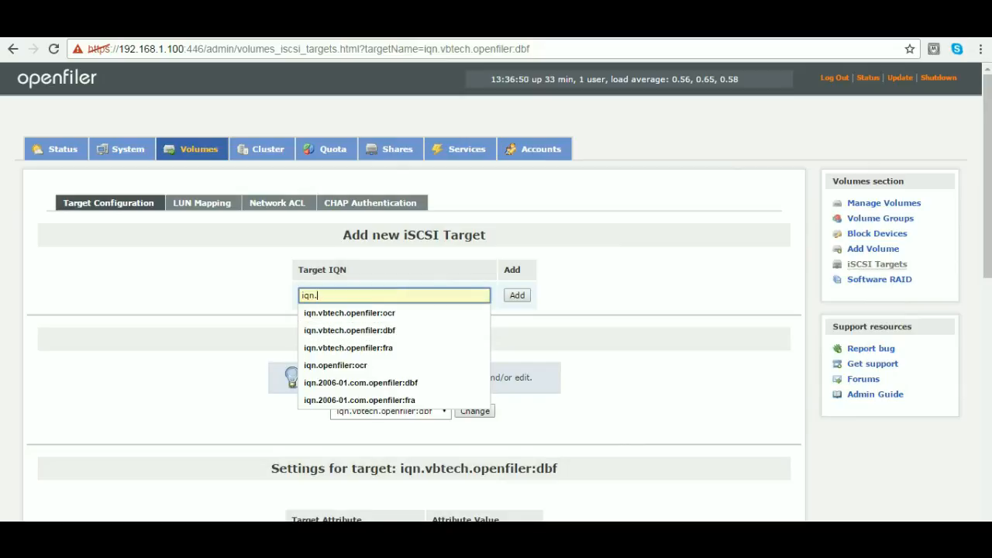
{"action": "key", "text": "Down"}
{"action": "key", "text": "Down"}
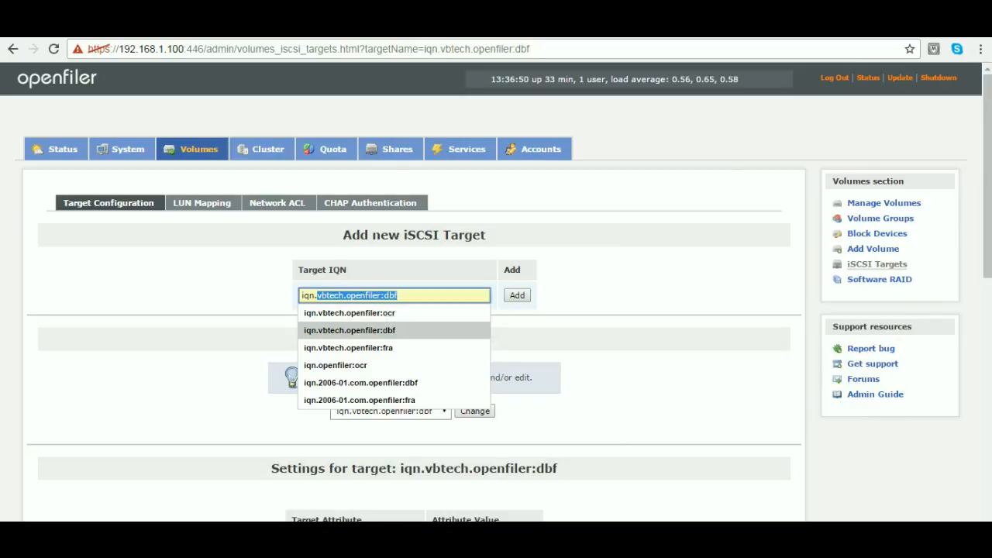
{"action": "key", "text": "Right"}
{"action": "key", "text": "ctrl+shift+Left"}
{"action": "key", "text": "ctrl+shift+Left"}
{"action": "key", "text": "ctrl+shift+Left"}
{"action": "key", "text": "ctrl+shift+Left"}
{"action": "key", "text": "ctrl+c"}
- Switch to Notepad++ and paste iqn.vbtech.openfiler:dbf below the ocr IQN in the new 5 file, followed by two new lines
{"action": "key", "text": "alt+Tab"}
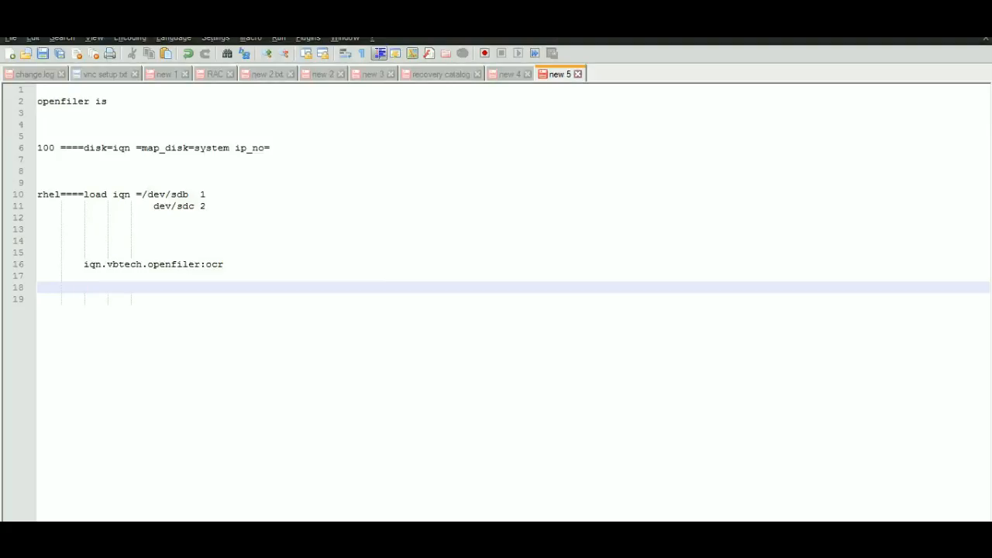
{"action": "key", "text": "ctrl+v"}
{"action": "key", "text": "Return"}
{"action": "key", "text": "Return"}
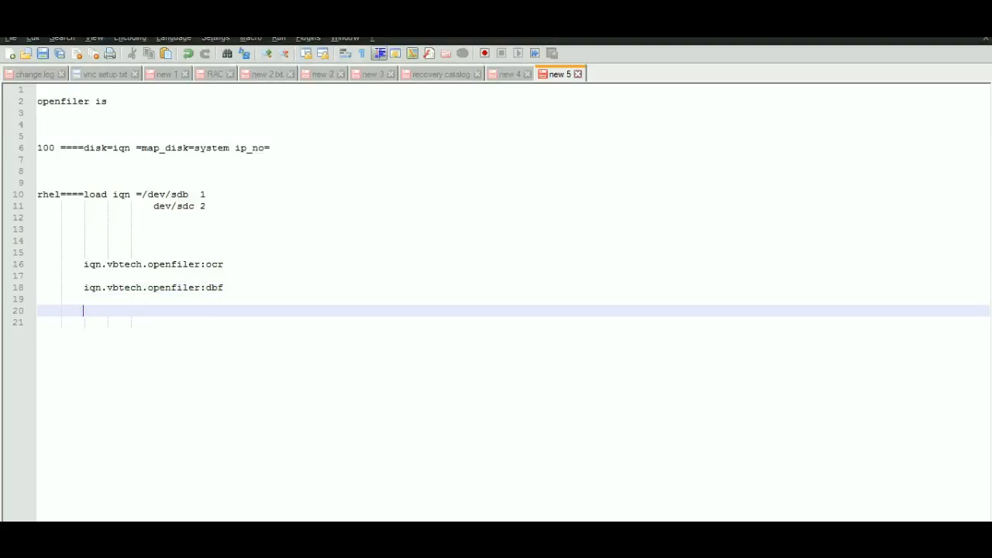
- Switch to Openfiler in the browser and add a new iSCSI target named iqn.vbtech.openfiler:fra
{"action": "key", "text": "alt+Tab"}
{"action": "type", "text": "iqn."}
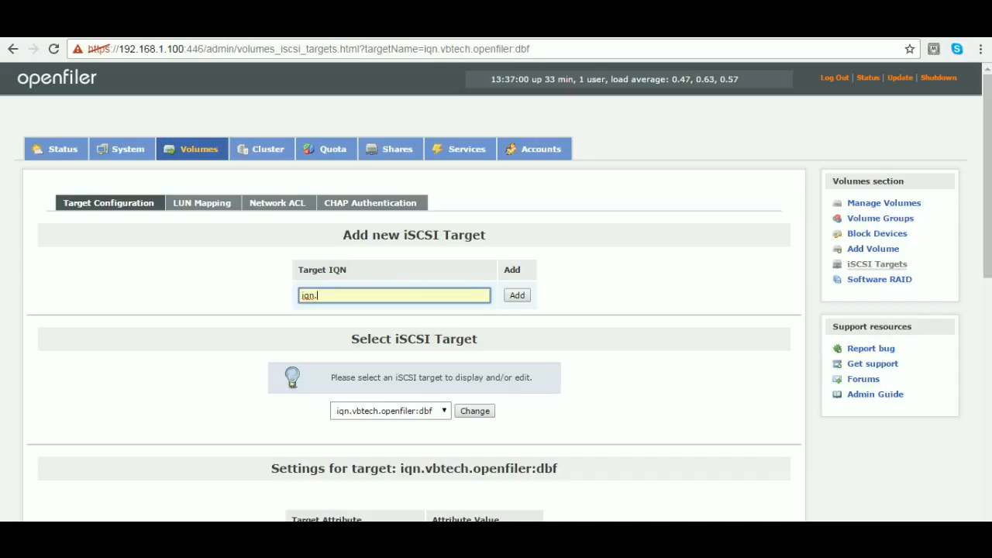
{"action": "type", "text": "vb"}
{"action": "key", "text": "Down"}
{"action": "key", "text": "Down"}
{"action": "key", "text": "Down"}
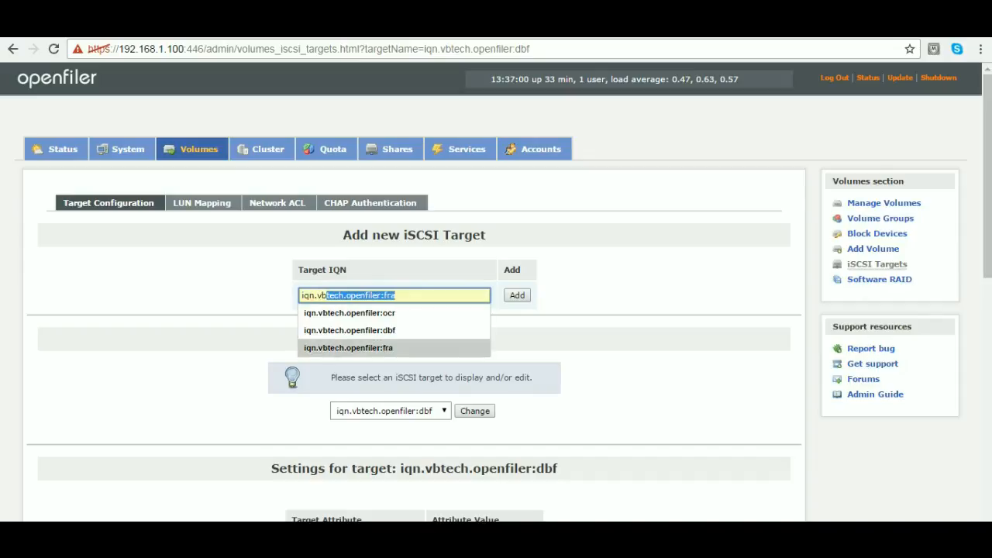
{"action": "key", "text": "Return"}
{"action": "key", "text": "Return"}
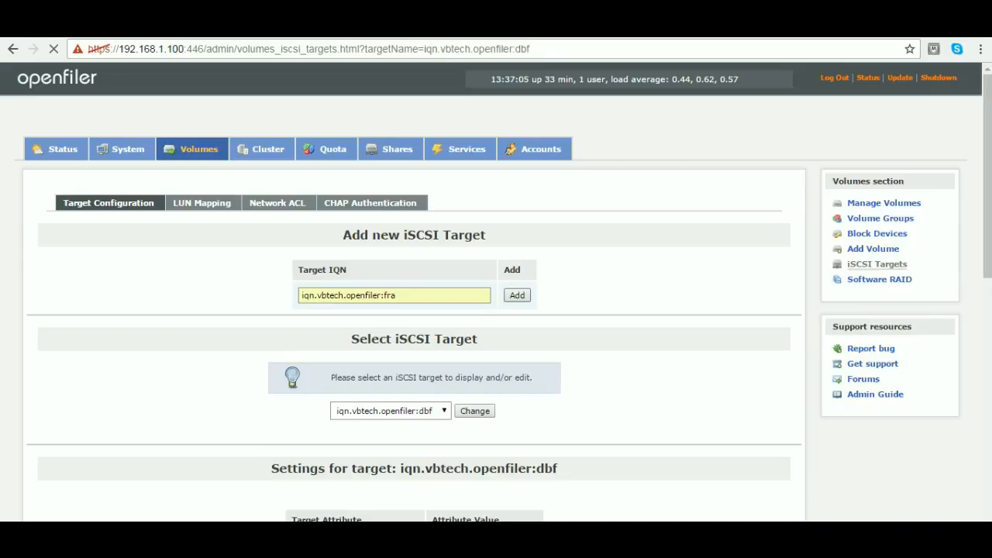
- Copy iqn.vbtech.openfiler:fra from the target IQN, switch to Notepad++ and paste it below the dbf IQN, followed by a new line
{"action": "key", "text": "ctrl+a"}
{"action": "key", "text": "ctrl+c"}
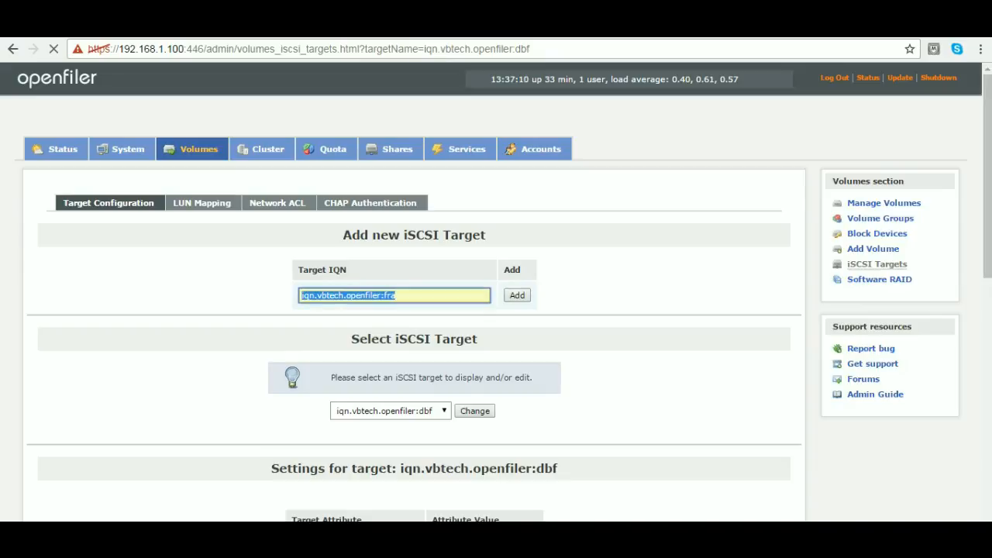
{"action": "key", "text": "alt+Tab"}
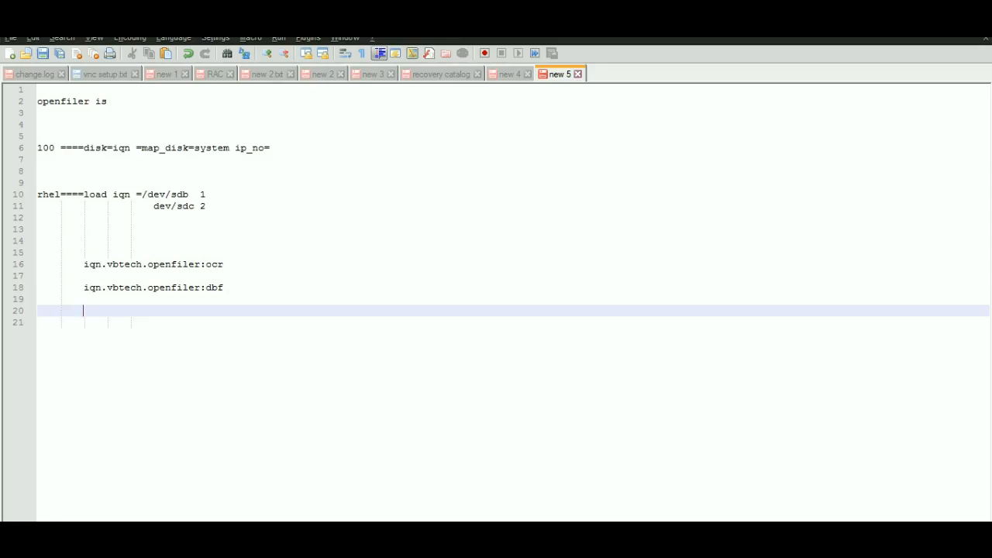
{"action": "key", "text": "ctrl+v"}
{"action": "key", "text": "Return"}
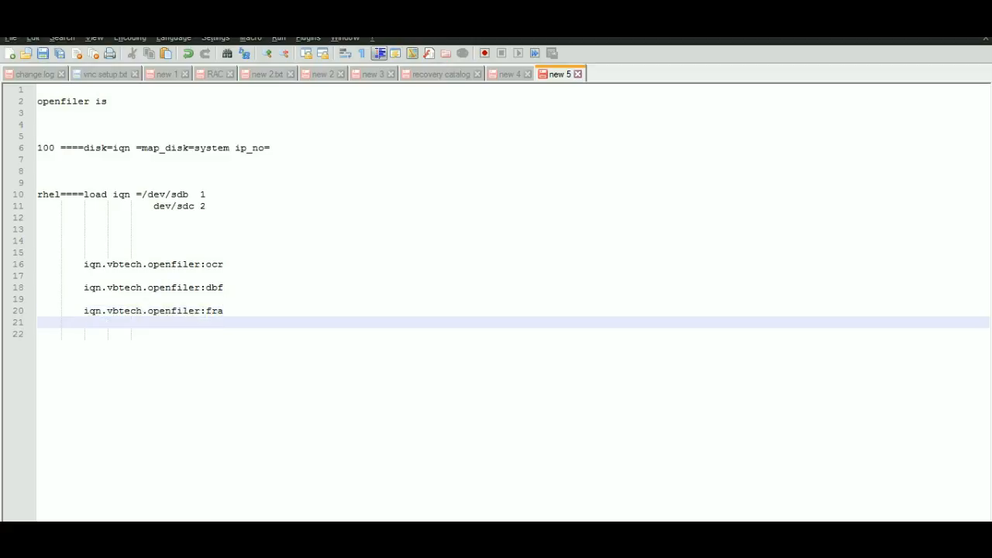
- Append the arrow ===============> to the end of the iqn.vbtech.openfiler:ocr line
{"action": "key", "text": "Up"}
{"action": "key", "text": "Up"}
{"action": "key", "text": "Up"}
{"action": "key", "text": "Up"}
{"action": "key", "text": "Up"}
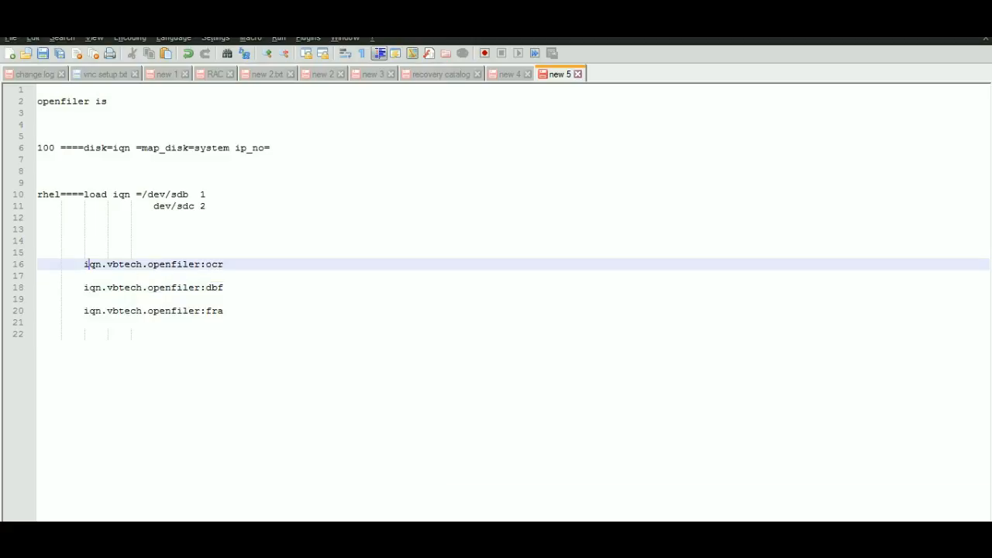
{"action": "key", "text": "Right"}
{"action": "key", "text": "Right"}
{"action": "key", "text": "Right"}
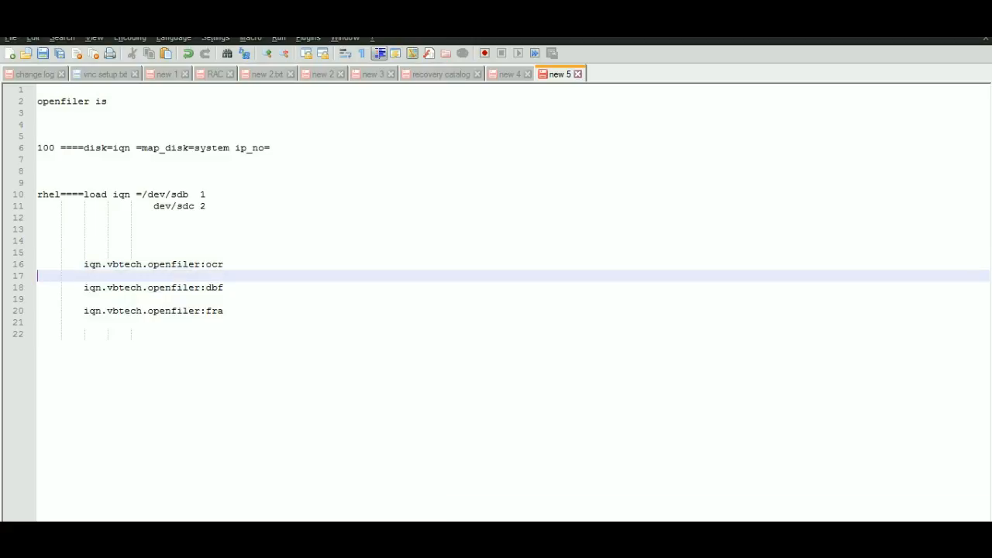
{"action": "key", "text": "Left"}
{"action": "type", "text": "===============>"}
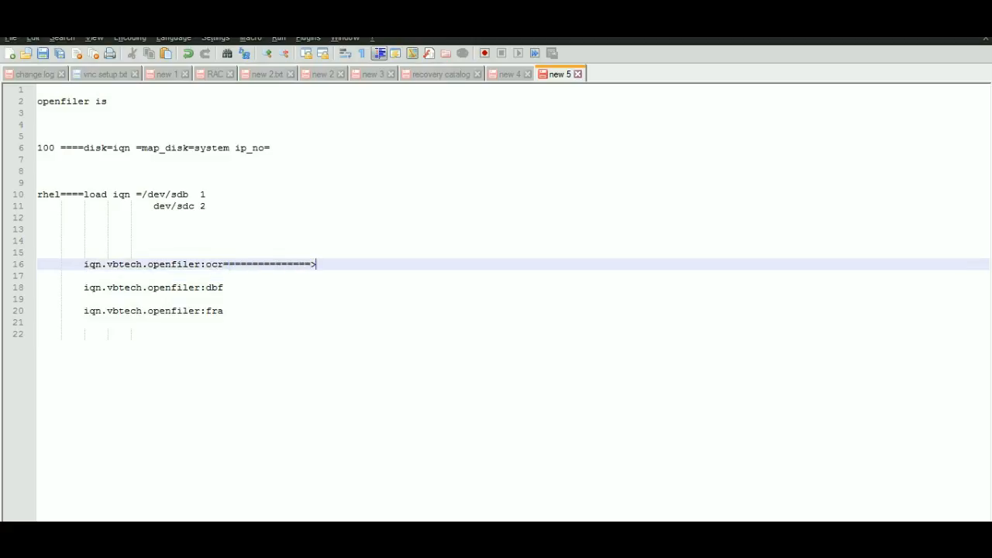
- Append the same ===============> arrow to the ends of the iqn.vbtech.openfiler:dbf and iqn.vbtech.openfiler:fra lines
{"action": "key", "text": "Down"}
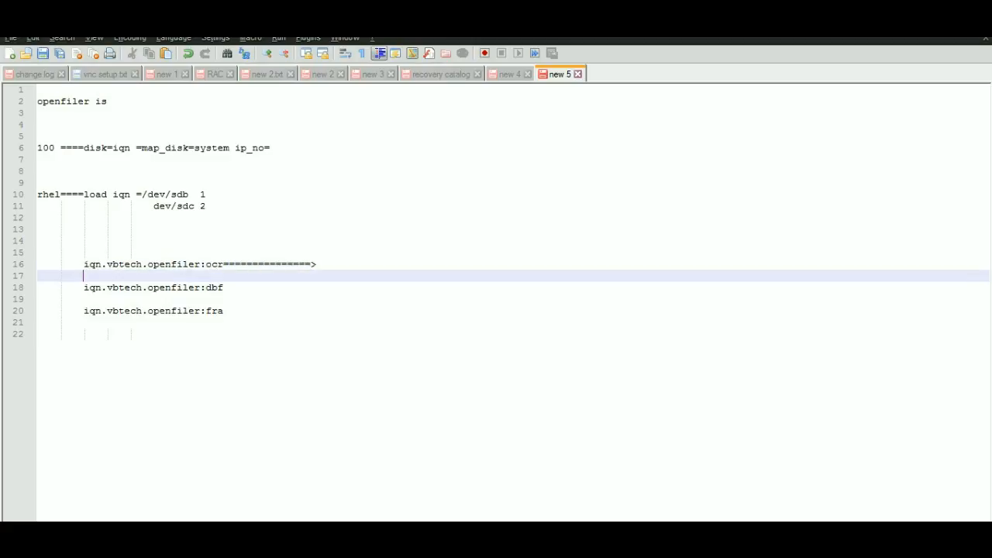
{"action": "key", "text": "Down"}
{"action": "type", "text": "-"}
{"action": "key", "text": "BackSpace"}
{"action": "type", "text": "==============="}
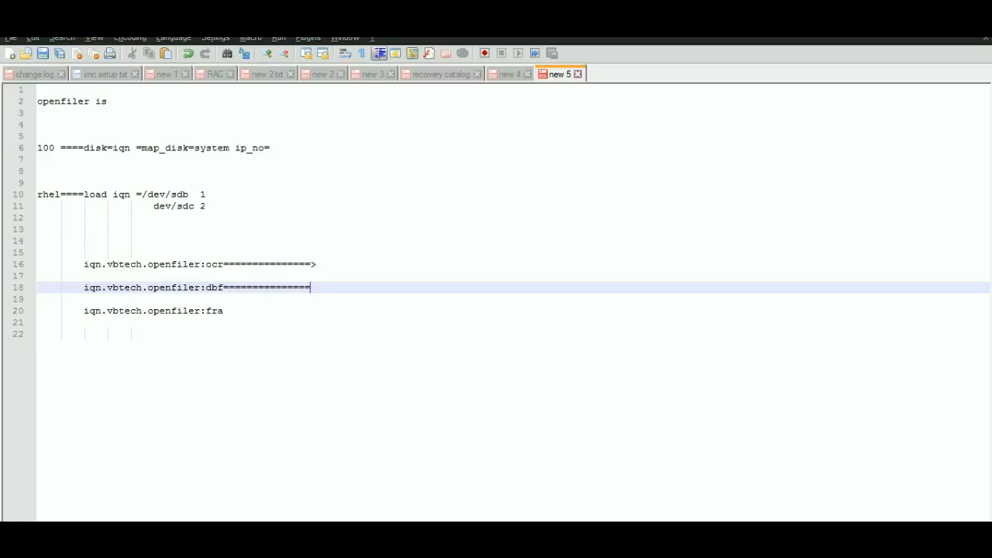
{"action": "type", "text": ">"}
{"action": "key", "text": "Down"}
{"action": "key", "text": "Down"}
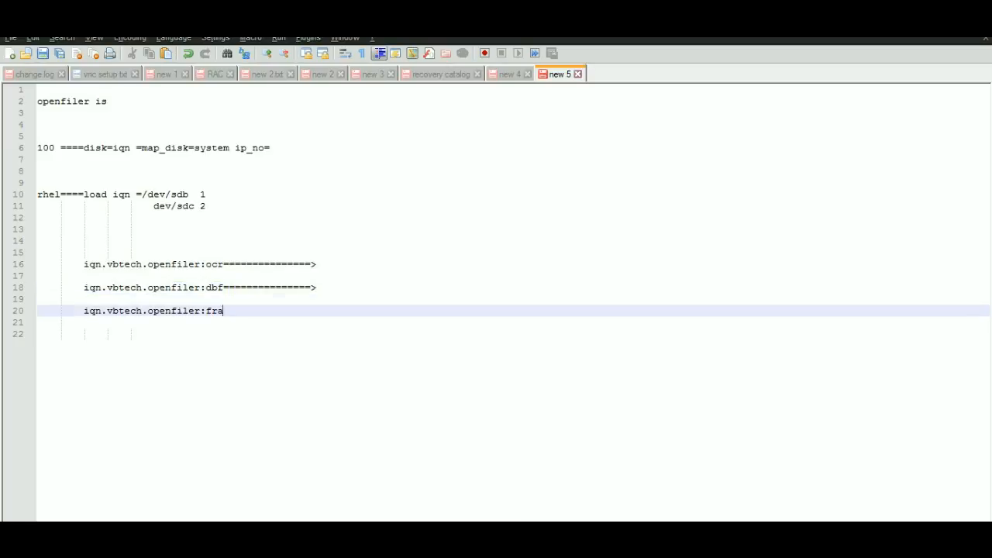
{"action": "type", "text": "===============>"}
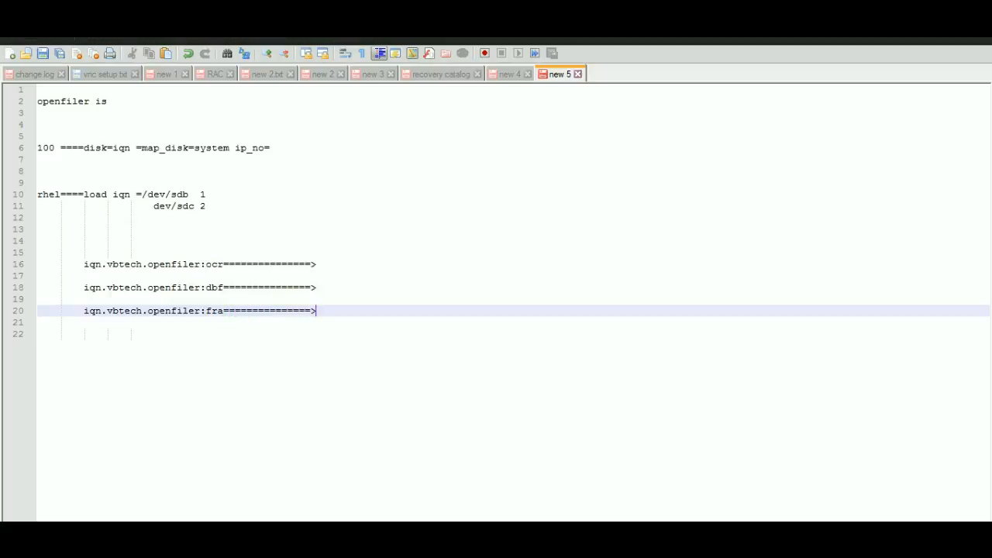
- Switch to Openfiler in the browser and map the fra volume at /dev/data/fra to the target iqn.vbtech.openfiler:fra, using write-thru and blockio modes
{"action": "key", "text": "alt+Tab"}
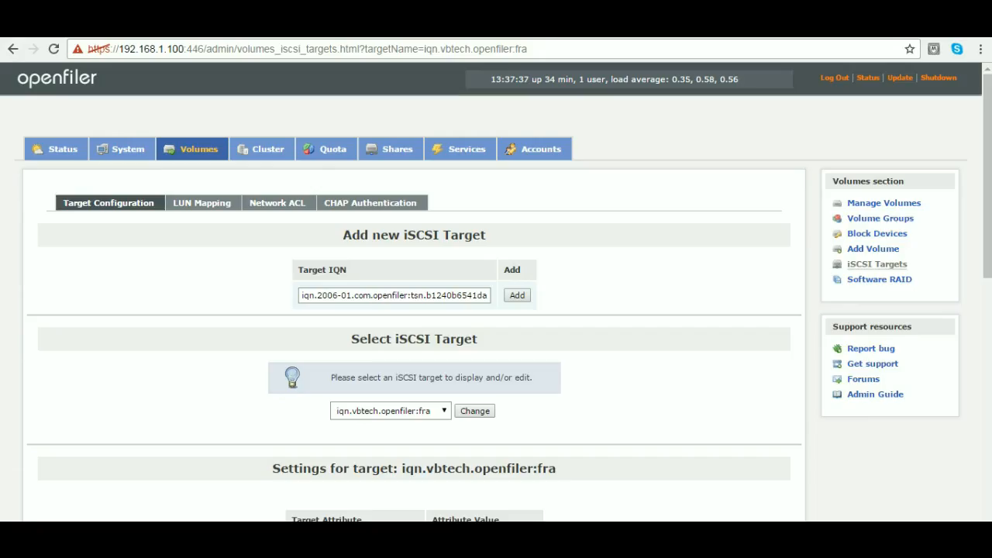
{"action": "left_click", "coordinate": [202, 203]}
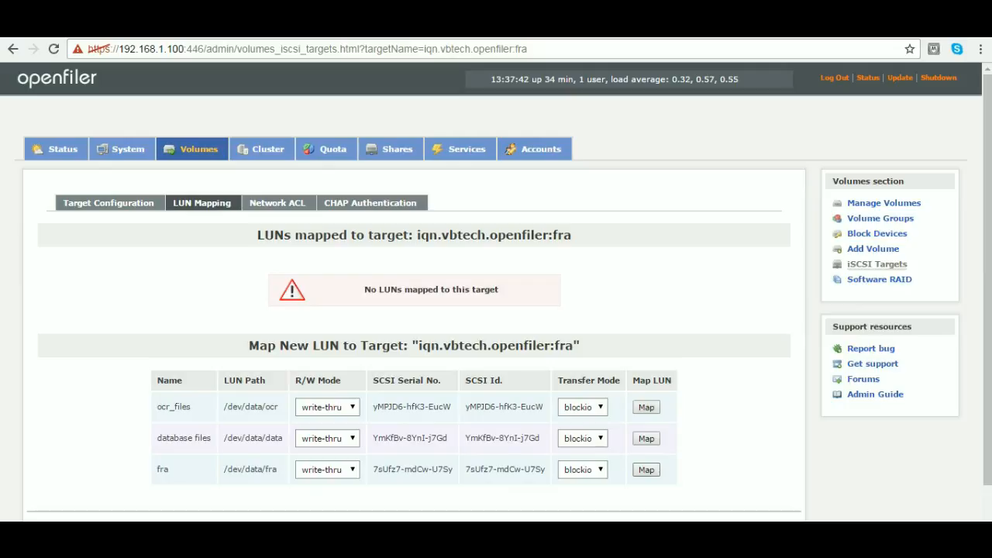
{"action": "left_click", "coordinate": [645, 470]}
{"action": "left_click_drag", "start_coordinate": [414, 235], "coordinate": [571, 235]}
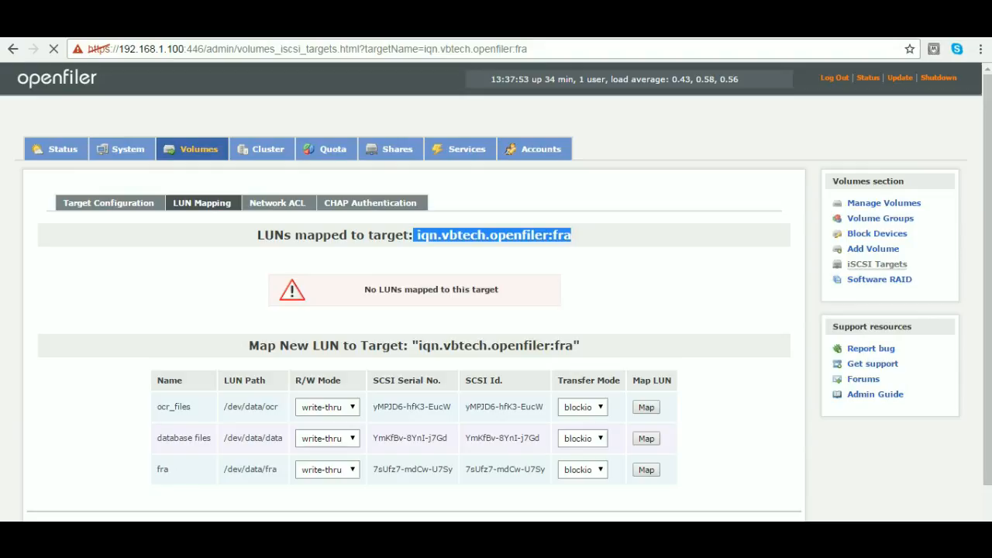
{"action": "left_click_drag", "start_coordinate": [225, 469], "coordinate": [276, 469]}
- Switch to Notepad++ and indent the block of ocr, dbf and fra IQN lines by four more tab levels
{"action": "key", "text": "alt+Tab"}
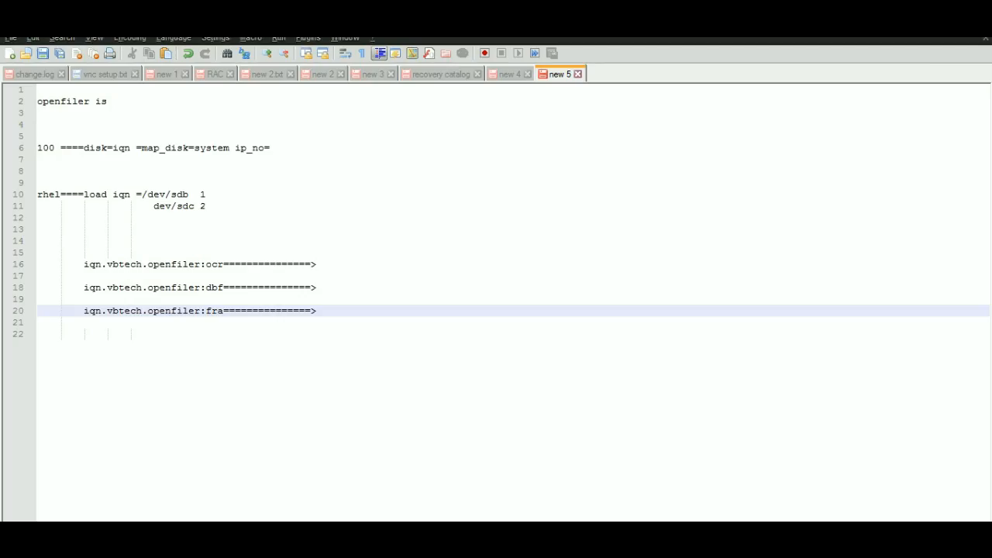
{"action": "left_click", "coordinate": [320, 276]}
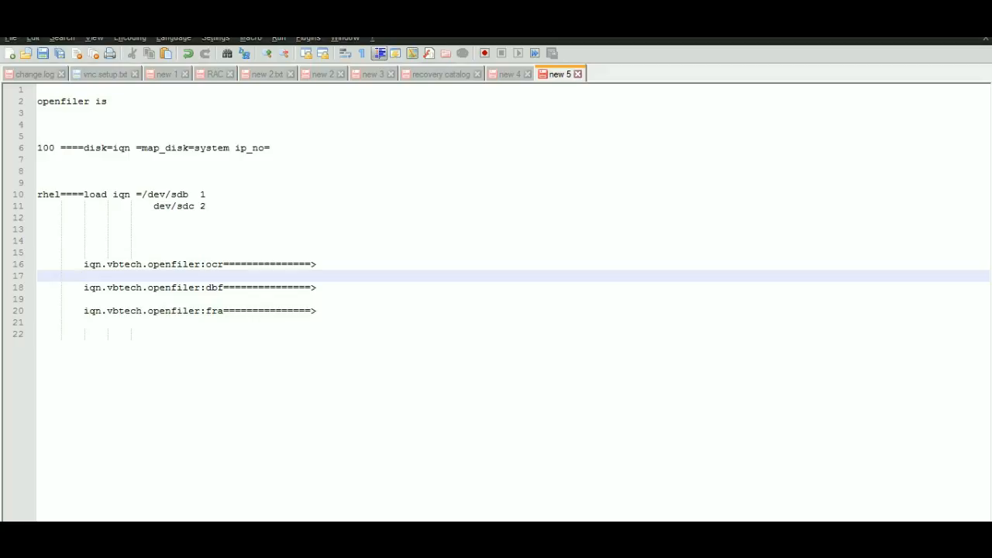
{"action": "key", "text": "Up"}
{"action": "key", "text": "shift+Down"}
{"action": "key", "text": "shift+Down"}
{"action": "key", "text": "shift+Down"}
{"action": "key", "text": "shift+Down"}
{"action": "key", "text": "shift+Down"}
{"action": "key", "text": "shift+Down"}
{"action": "key", "text": "Tab"}
{"action": "key", "text": "Tab"}
{"action": "key", "text": "Tab"}
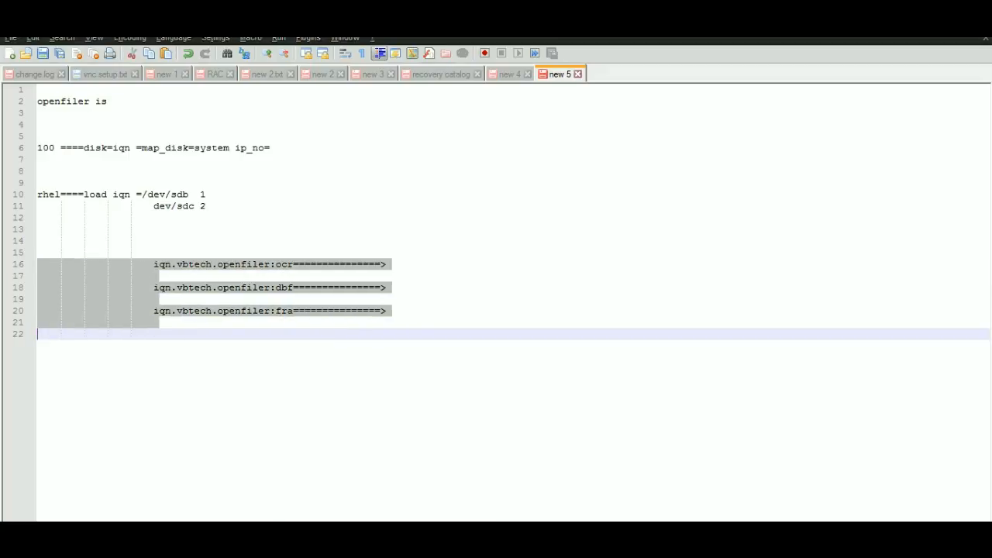
{"action": "key", "text": "Tab"}
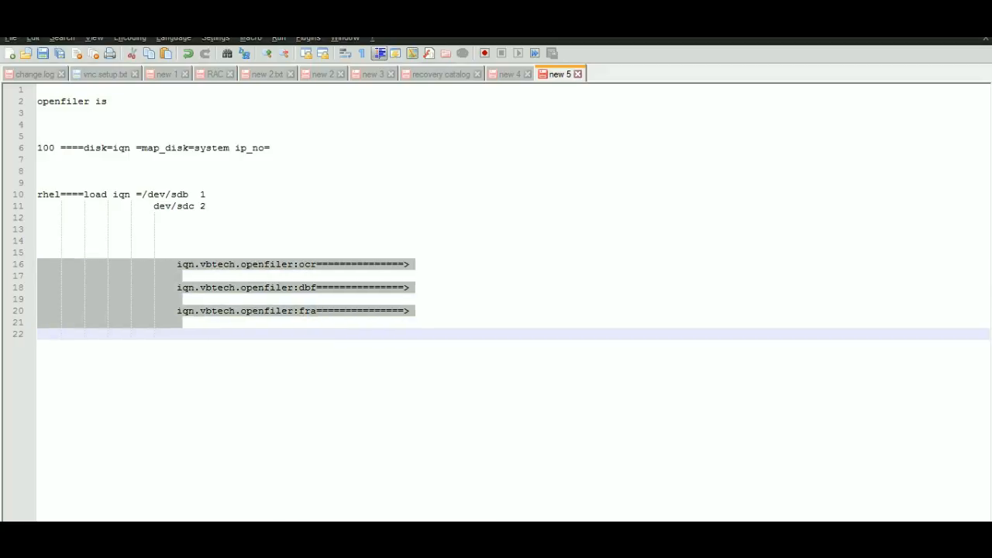
- Insert /dev/sdb at the very start of the iqn.vbtech.openfiler:dbf line, ahead of its indentation
{"action": "left_click", "coordinate": [107, 264]}
{"action": "left_click", "coordinate": [107, 288]}
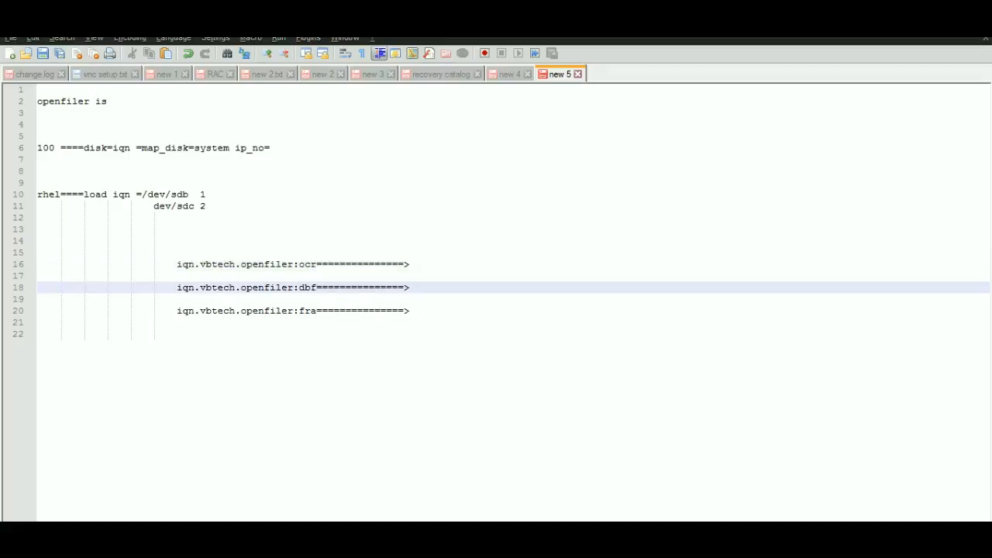
{"action": "key", "text": "Home"}
{"action": "key", "text": "Delete"}
{"action": "type", "text": "da"}
{"action": "key", "text": "BackSpace"}
{"action": "key", "text": "BackSpace"}
{"action": "type", "text": "/dev/"}
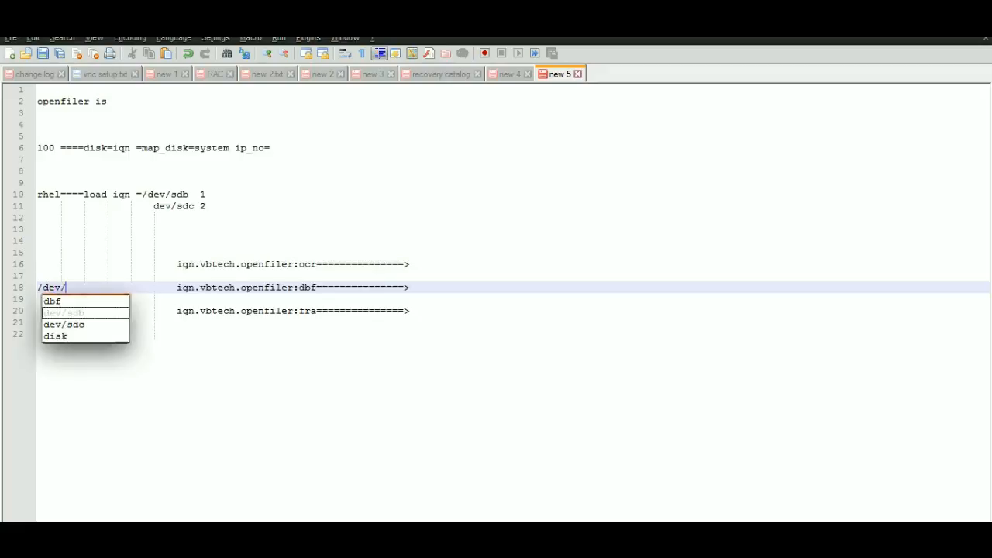
{"action": "type", "text": "sdb"}
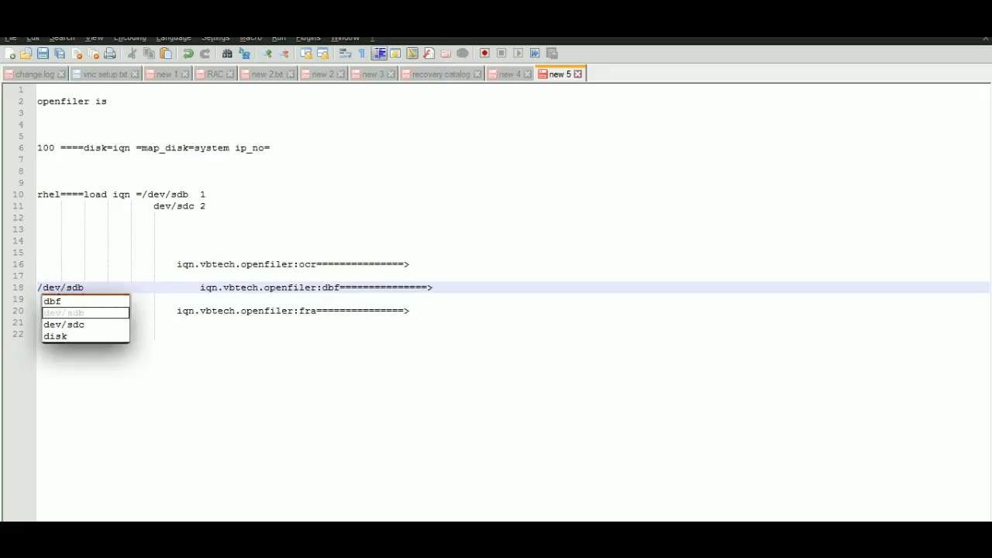
{"action": "key", "text": "Escape"}
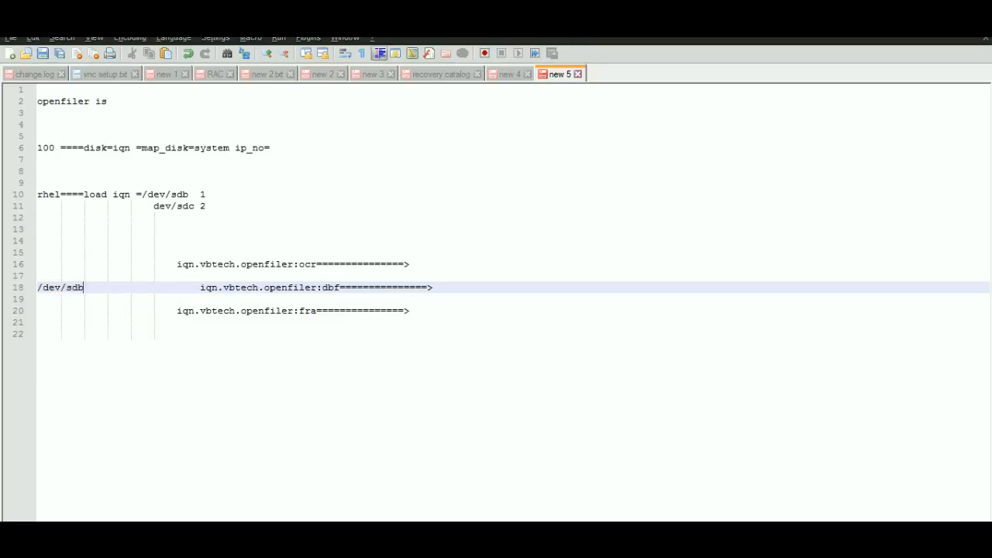
- Add /dev/sdb1 one tab after /dev/sdb on the iqn.vbtech.openfiler:dbf line
{"action": "key", "text": "Tab"}
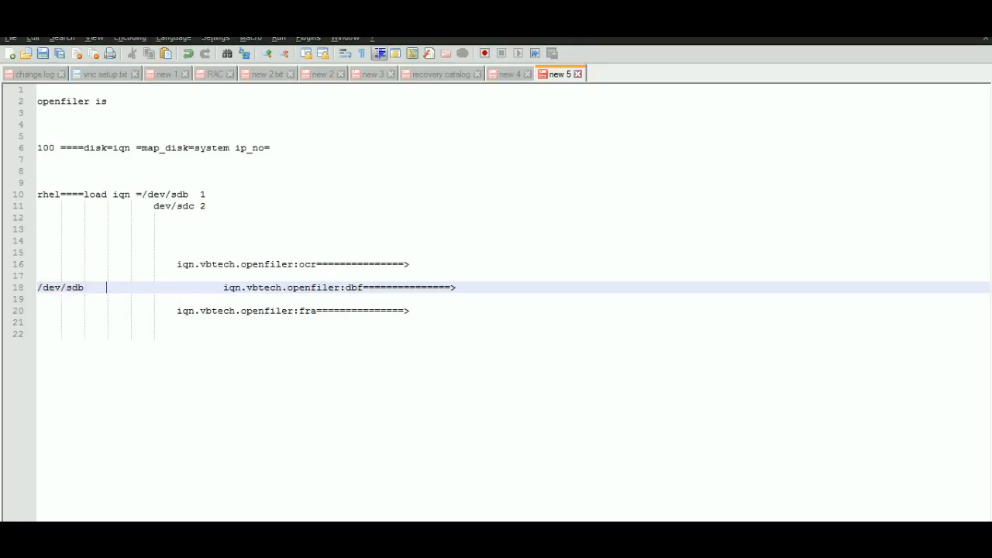
{"action": "type", "text": "/dev/sdb1"}
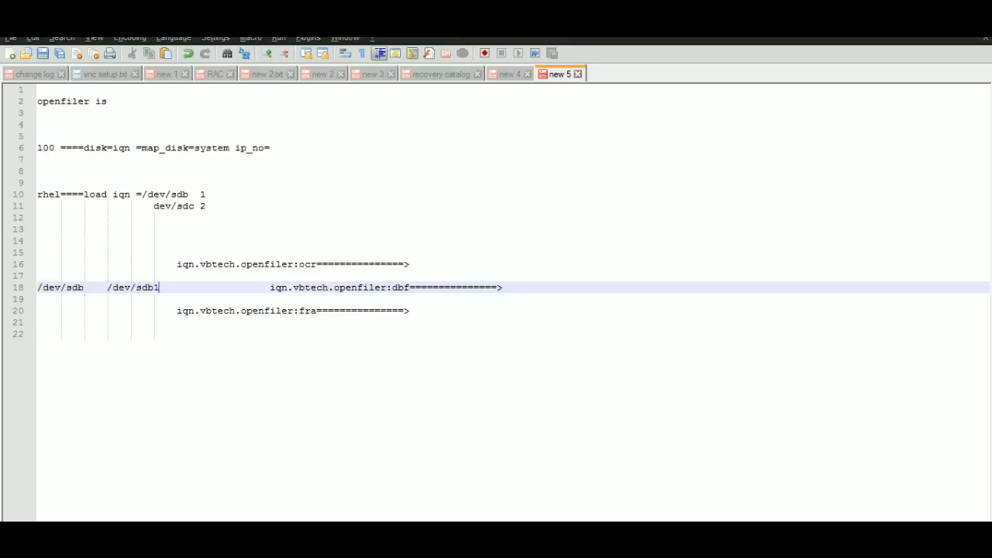
- Indent the ocr and fra IQN entries further so they line up with the dbf IQN
{"action": "left_click_drag", "start_coordinate": [183, 265], "coordinate": [236, 311]}
{"action": "left_click", "coordinate": [178, 264]}
{"action": "key", "text": "Tab"}
{"action": "key", "text": "Tab"}
{"action": "key", "text": "Tab"}
{"action": "key", "text": "Tab"}
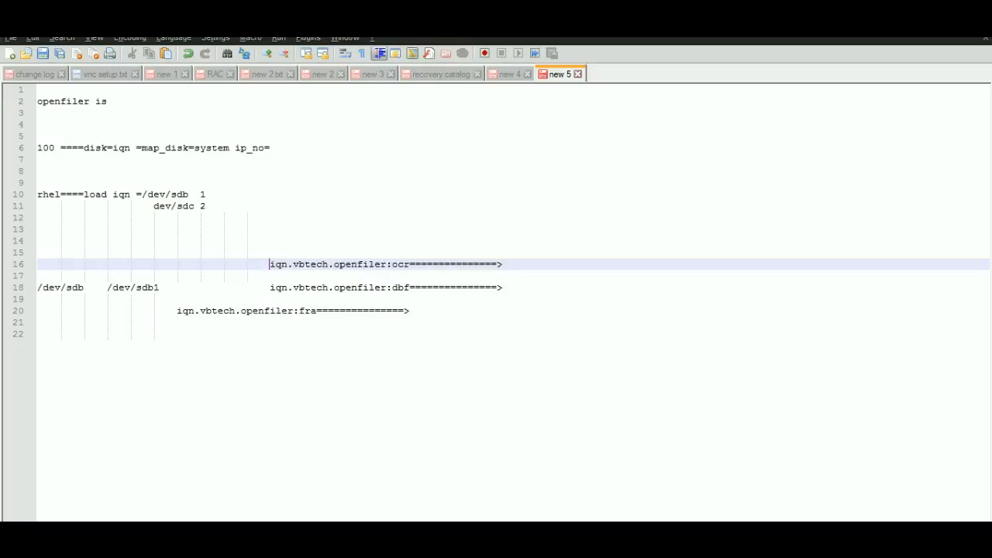
{"action": "left_click", "coordinate": [178, 310]}
{"action": "key", "text": "Tab"}
{"action": "key", "text": "Tab"}
{"action": "key", "text": "Tab"}
{"action": "key", "text": "Tab"}
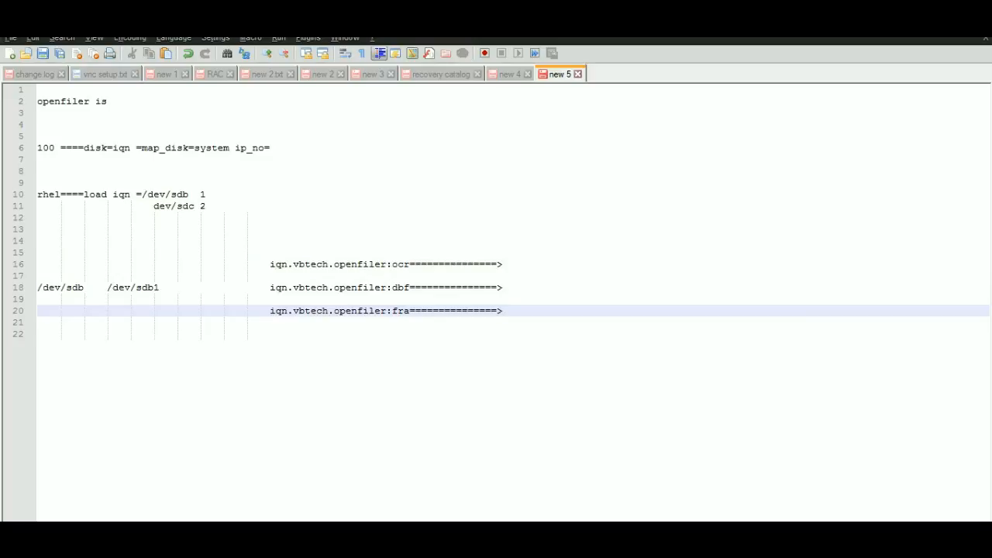
- Append =>DATA= directly after /dev/sdb1 on the dbf line
{"action": "left_click", "coordinate": [160, 288]}
{"action": "key", "text": "Delete"}
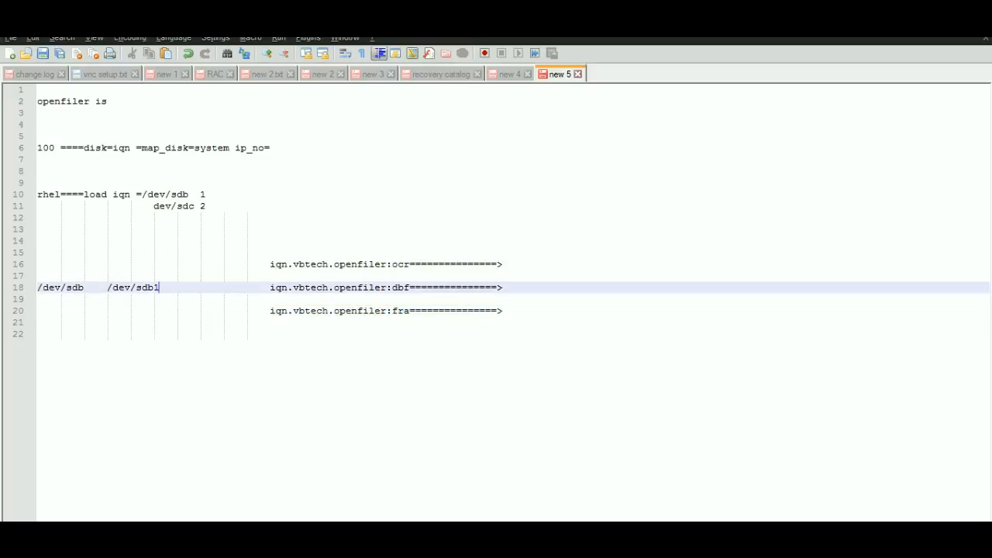
{"action": "type", "text": "=>DTA"}
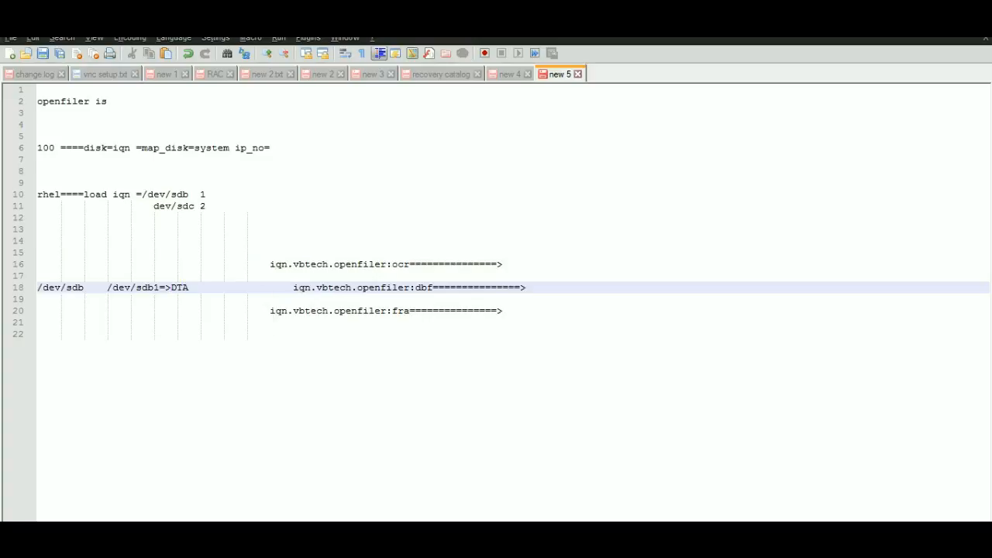
{"action": "key", "text": "Left"}
{"action": "key", "text": "Left"}
{"action": "type", "text": "A"}
{"action": "key", "text": "End"}
{"action": "type", "text": "="}
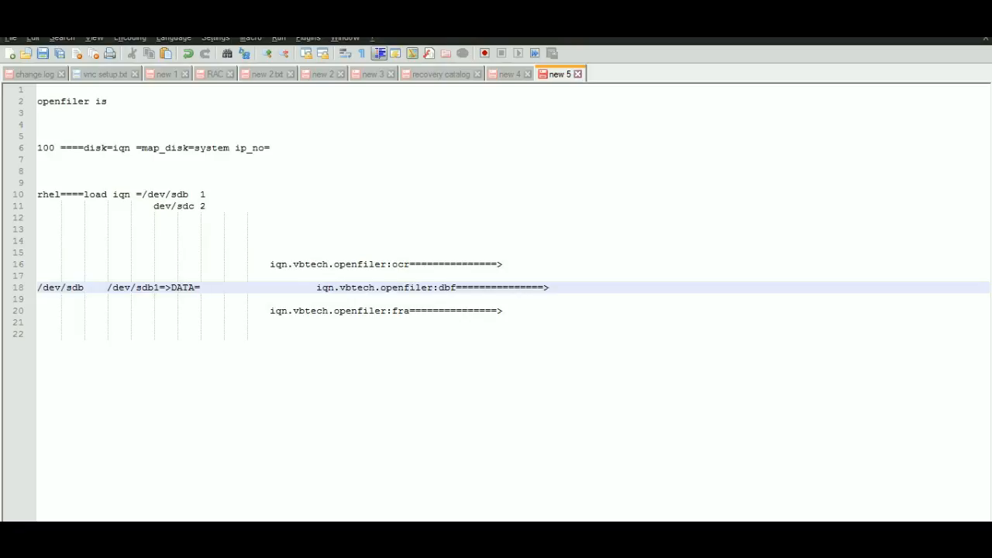
- Switch to Openfiler in the browser and set network access to Allow for rac1 and rac2 on target iqn.vbtech.openfiler:fra
{"action": "key", "text": "alt+Tab"}
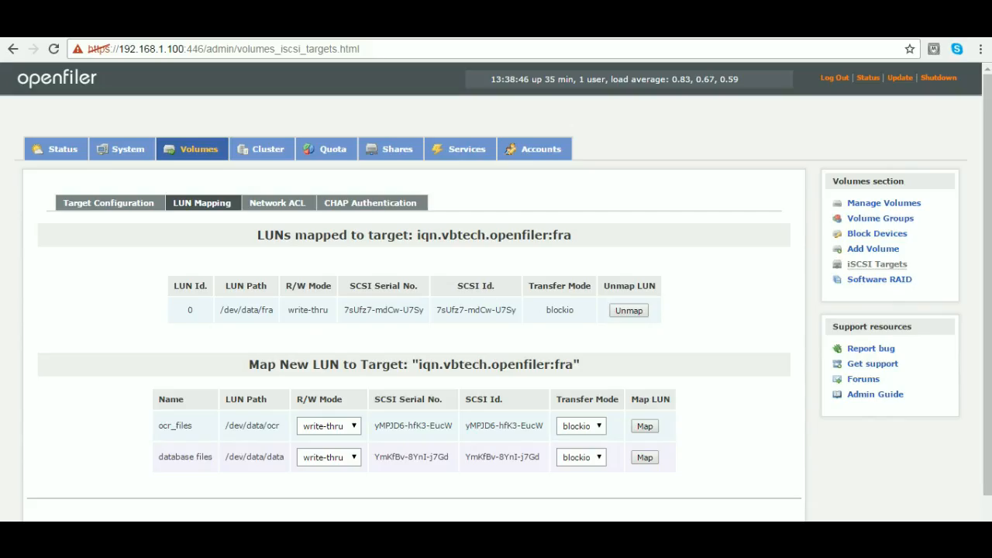
{"action": "left_click", "coordinate": [278, 203]}
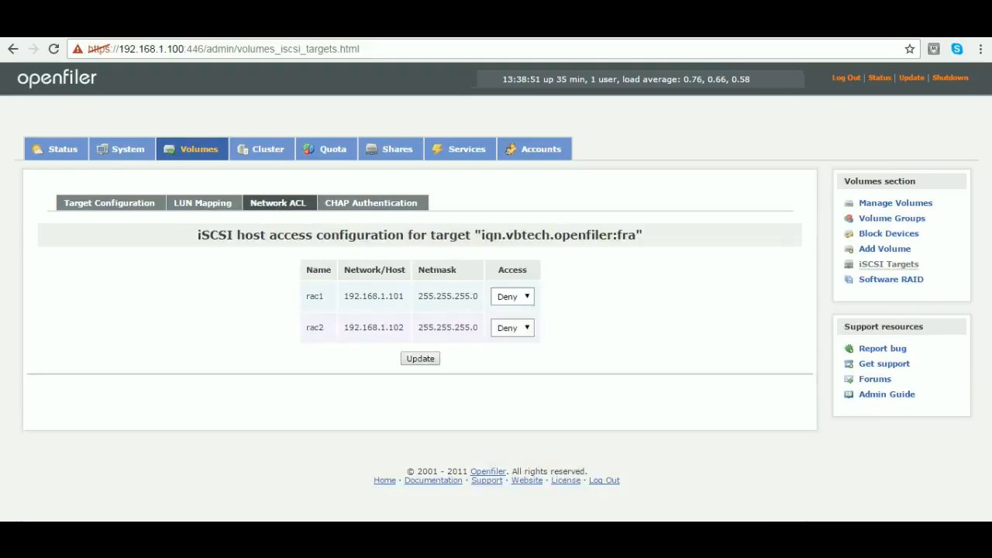
{"action": "left_click", "coordinate": [512, 297]}
{"action": "left_click", "coordinate": [509, 321]}
{"action": "left_click", "coordinate": [512, 327]}
{"action": "left_click", "coordinate": [509, 353]}
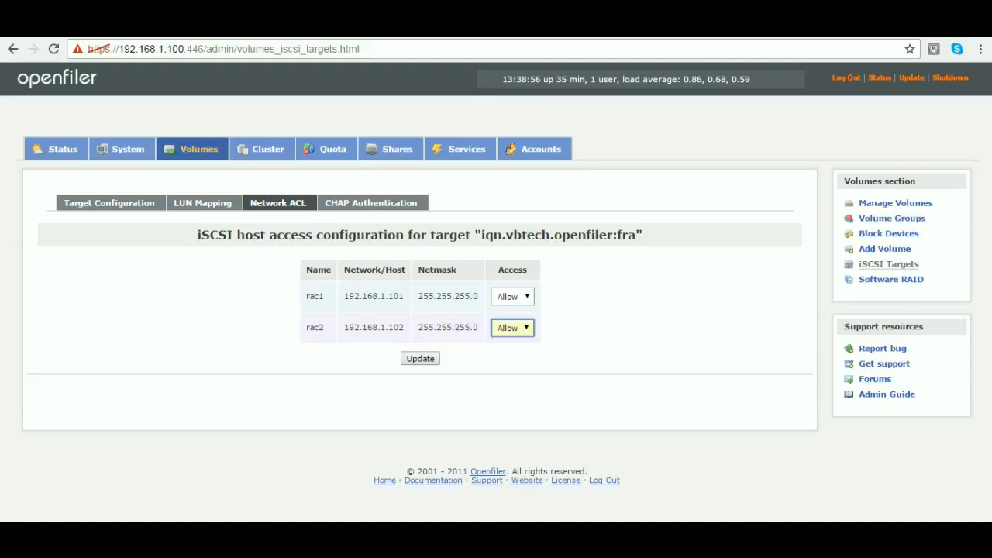
{"action": "left_click", "coordinate": [420, 358]}
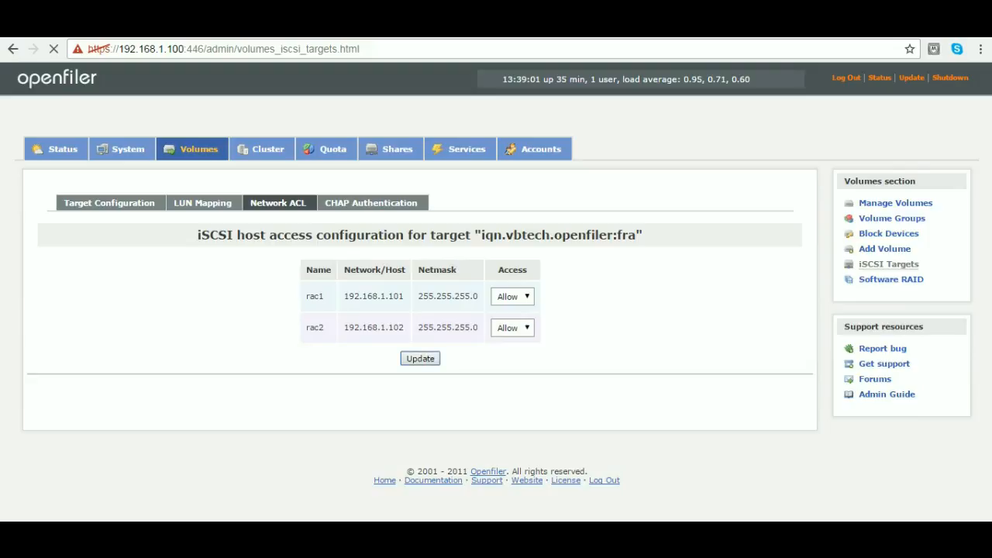
- Switch to Notepad++ and enter /data/ocr in the blank space before the iqn.vbtech.openfiler:ocr entry
{"action": "key", "text": "alt+Tab"}
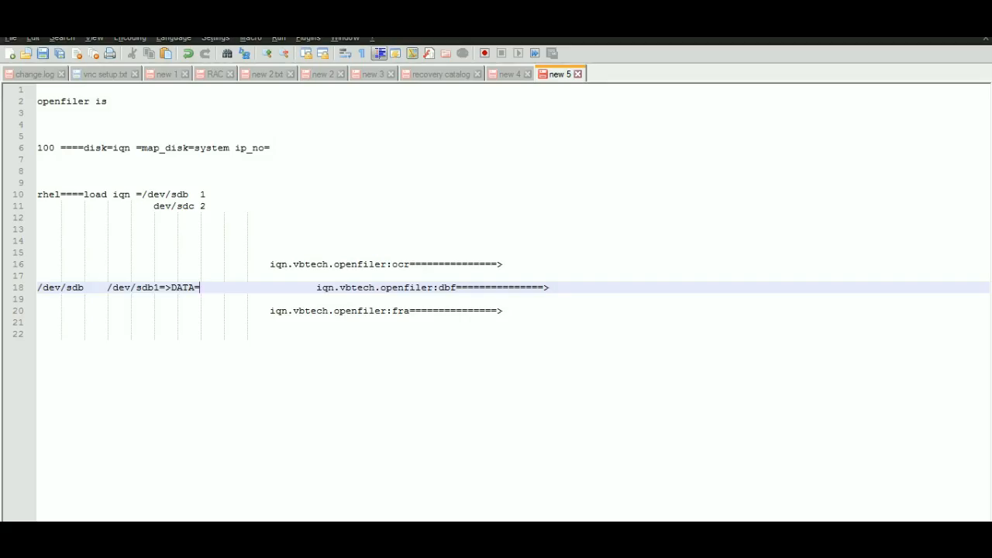
{"action": "left_click", "coordinate": [504, 264]}
{"action": "left_click", "coordinate": [224, 264]}
{"action": "type", "text": "/dev        "}
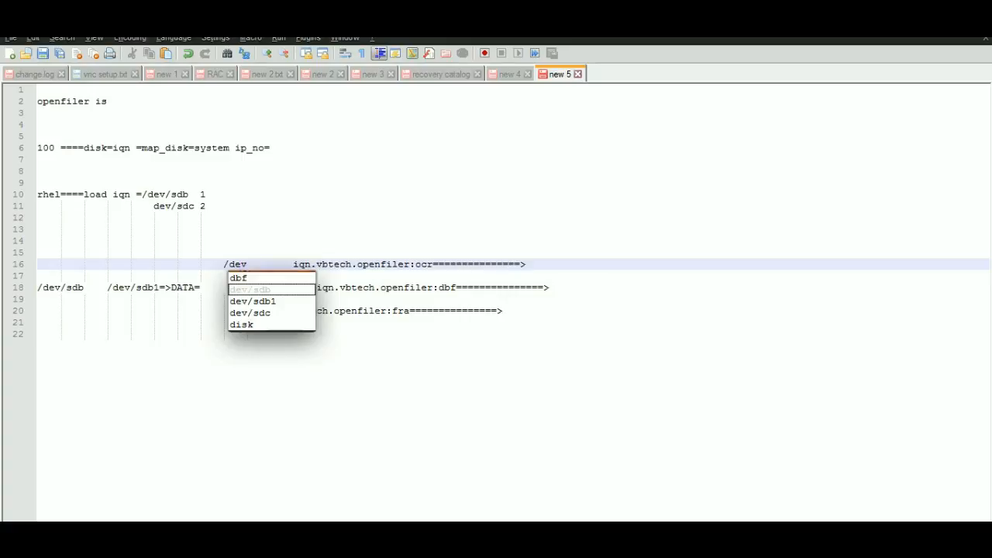
{"action": "type", "text": "/sdb"}
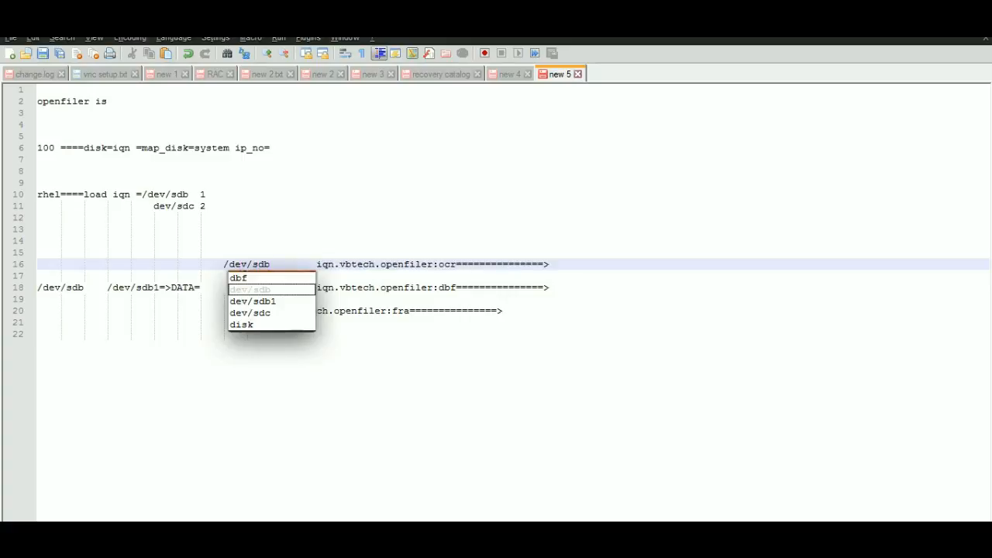
{"action": "type", "text": "/d"}
{"action": "key", "text": "BackSpace"}
{"action": "key", "text": "BackSpace"}
{"action": "key", "text": "BackSpace"}
{"action": "key", "text": "BackSpace"}
{"action": "key", "text": "BackSpace"}
{"action": "key", "text": "BackSpace"}
{"action": "key", "text": "BackSpace"}
{"action": "key", "text": "BackSpace"}
{"action": "key", "text": "BackSpace"}
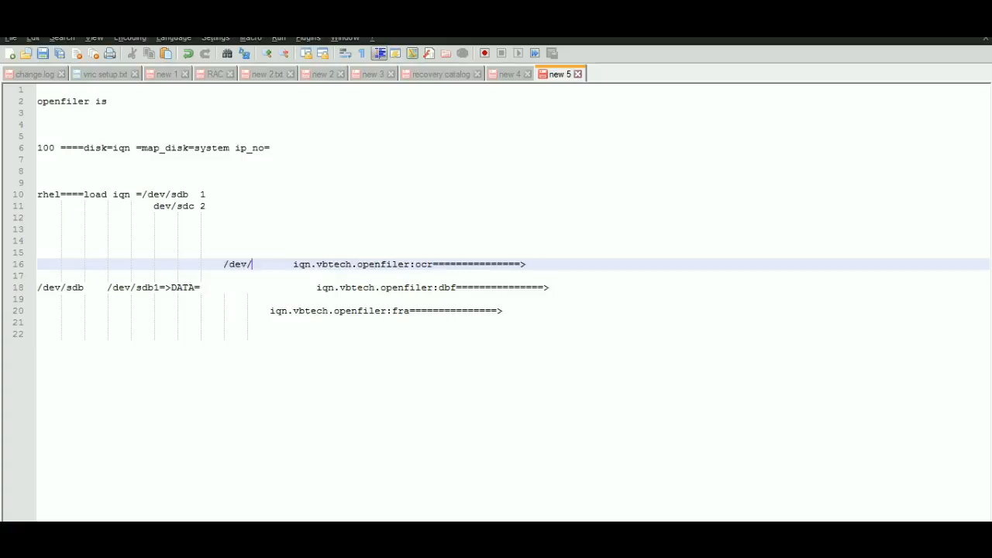
{"action": "type", "text": "data/ocr"}
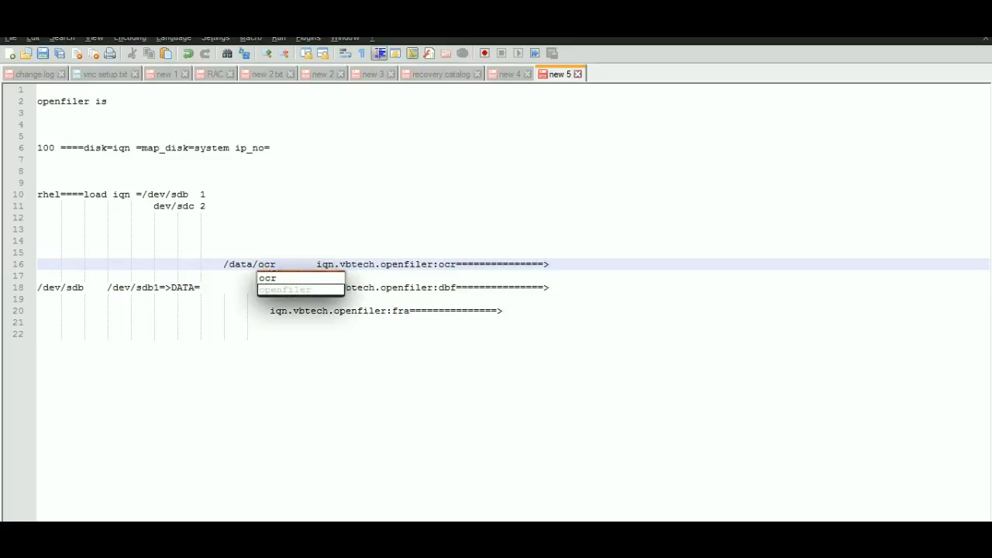
- Copy /data/ocr to the same column on the dbf and fra lines, before their IQN entries
{"action": "left_click_drag", "start_coordinate": [223, 264], "coordinate": [276, 265]}
{"action": "key", "text": "ctrl+c"}
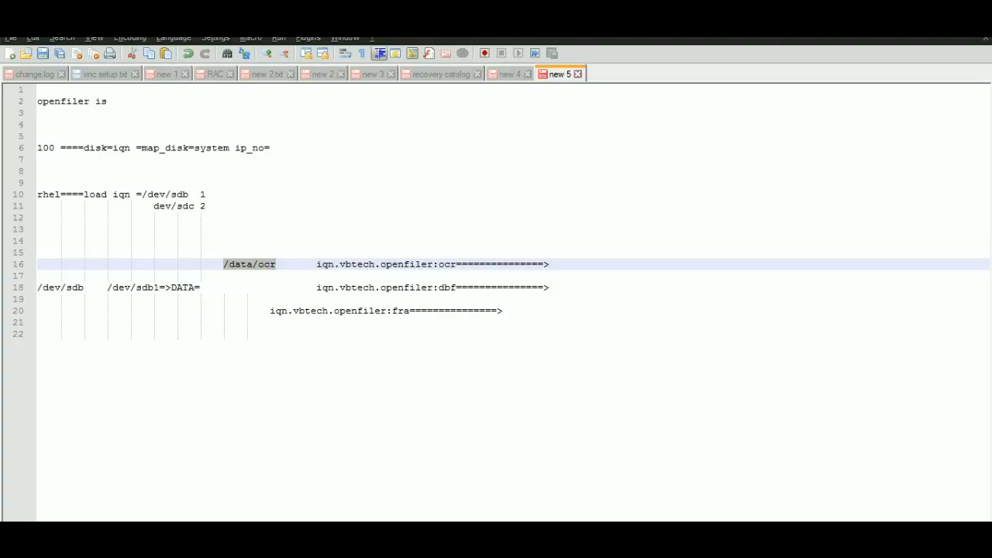
{"action": "key", "text": "Down"}
{"action": "key", "text": "Down"}
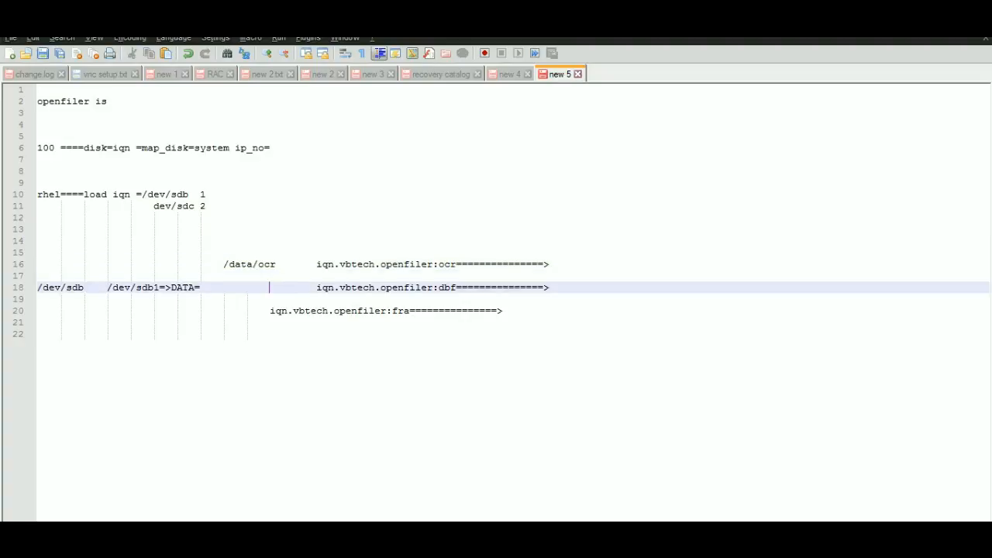
{"action": "key", "text": "Left"}
{"action": "key", "text": "Left"}
{"action": "key", "text": "ctrl+v"}
{"action": "key", "text": "Down"}
{"action": "key", "text": "Down"}
{"action": "key", "text": "Left"}
{"action": "key", "text": "Left"}
{"action": "key", "text": "Left"}
{"action": "key", "text": "ctrl+v"}
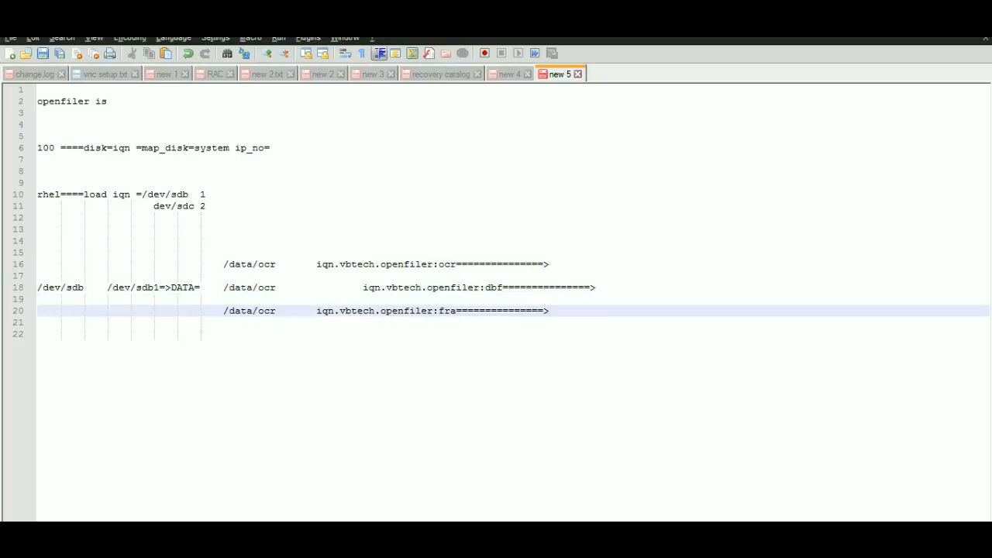
- Change the path on the iqn.vbtech.openfiler:dbf line to /data/dbf
{"action": "key", "text": "Up"}
{"action": "key", "text": "Up"}
{"action": "key", "text": "BackSpace"}
{"action": "key", "text": "BackSpace"}
{"action": "key", "text": "BackSpace"}
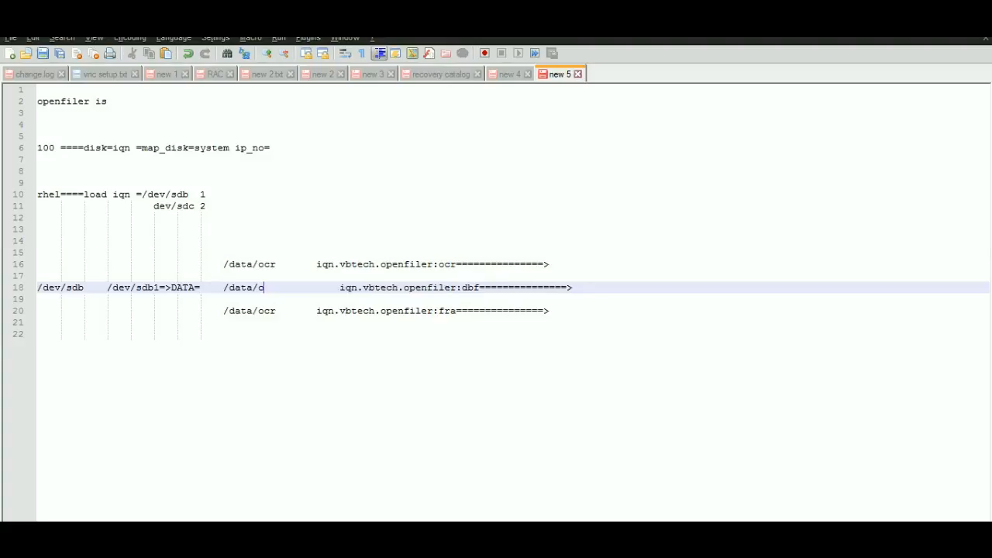
{"action": "type", "text": "dbf"}
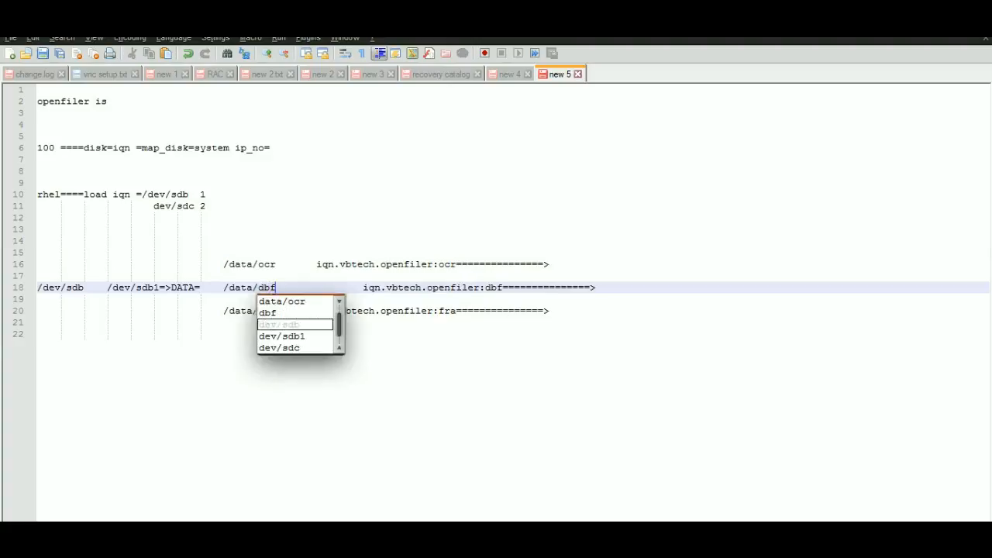
- Change the path on the iqn.vbtech.openfiler:fra line to /data/fra
{"action": "left_click", "coordinate": [153, 334]}
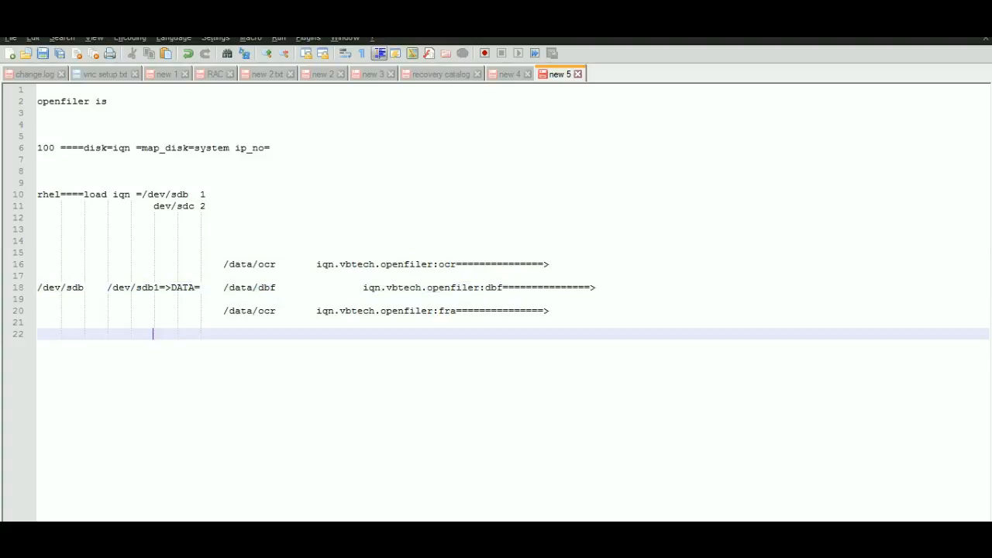
{"action": "key", "text": "Up"}
{"action": "key", "text": "Up"}
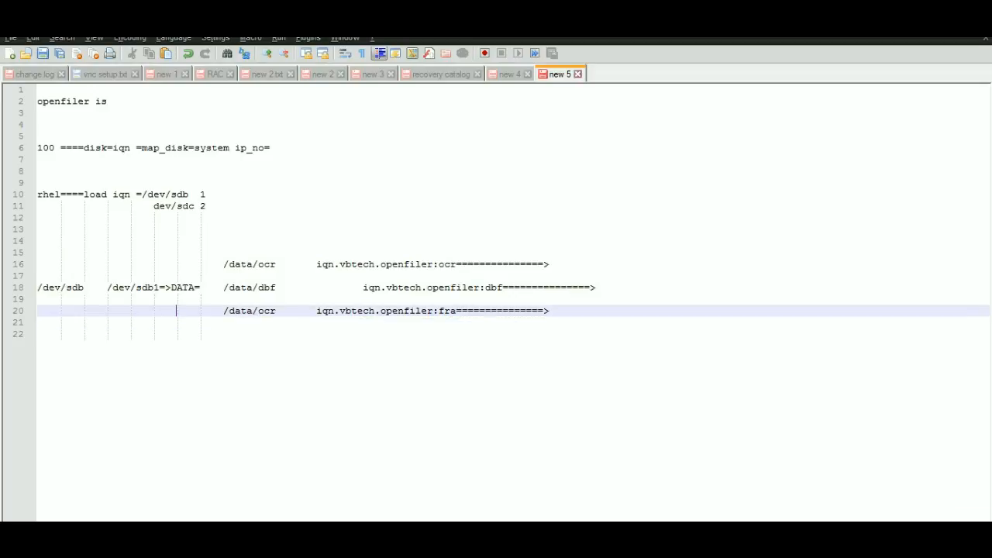
{"action": "key", "text": "BackSpace"}
{"action": "key", "text": "BackSpace"}
{"action": "key", "text": "BackSpace"}
{"action": "type", "text": "fra"}
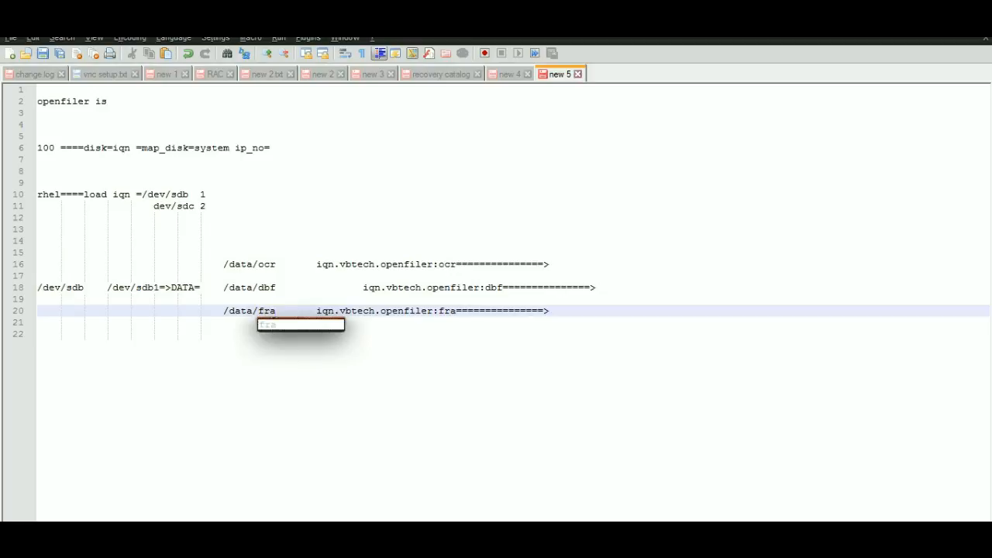
{"action": "left_click", "coordinate": [223, 334]}
- Remove the extra tabs before iqn.vbtech.openfiler:dbf so it aligns with the ocr and fra IQNs
{"action": "left_click", "coordinate": [363, 287]}
{"action": "key", "text": "BackSpace"}
{"action": "key", "text": "BackSpace"}
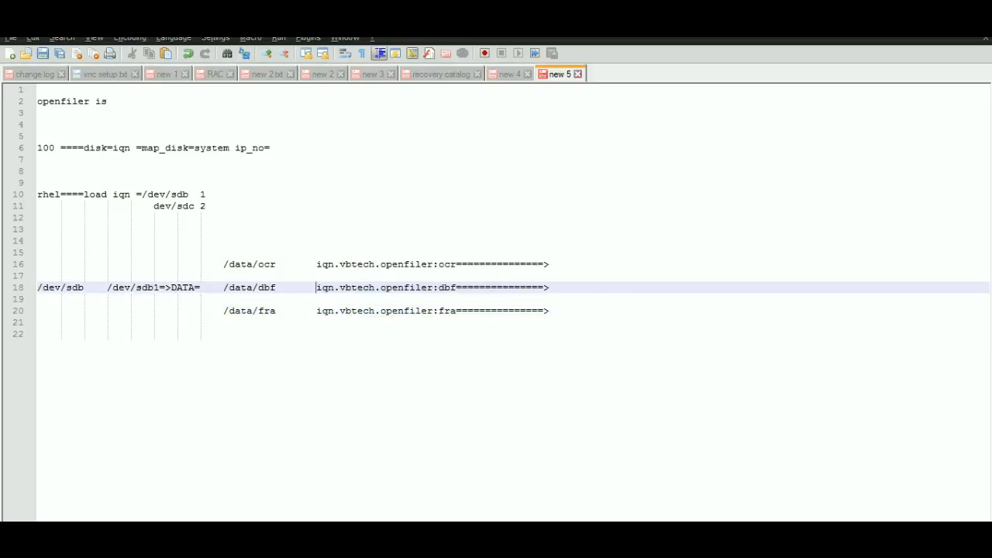
{"action": "key", "text": "Up"}
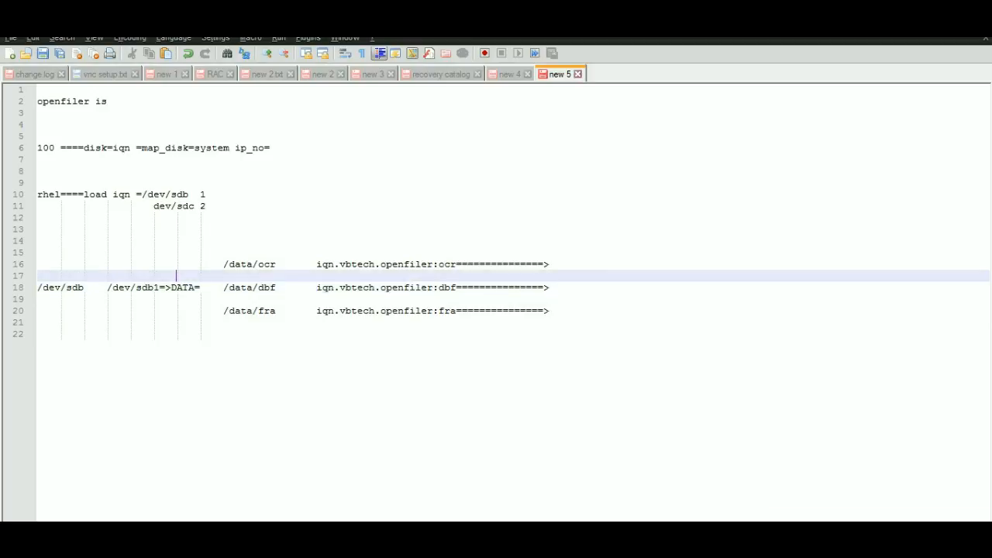
- Switch to PuTTY, open the saved openfiler session maximized with root as the login name, and return to the Notepad++ notes
{"action": "key", "text": "alt+Tab"}
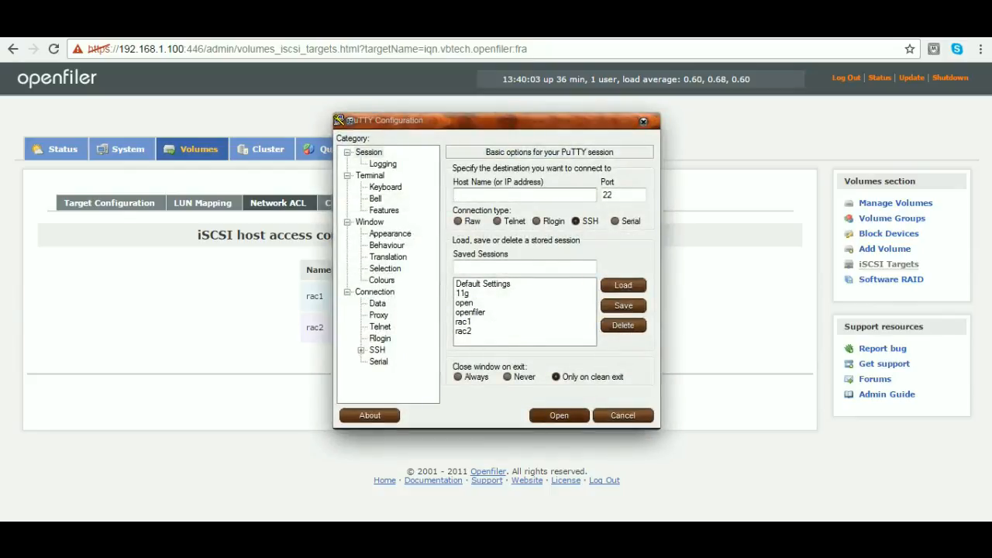
{"action": "double_click", "coordinate": [470, 312]}
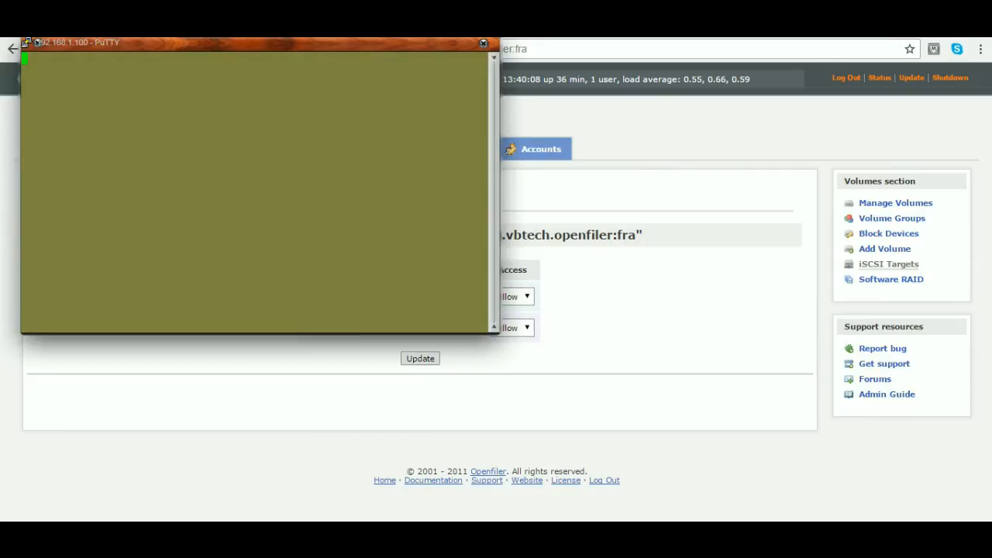
{"action": "key", "text": "super+Up"}
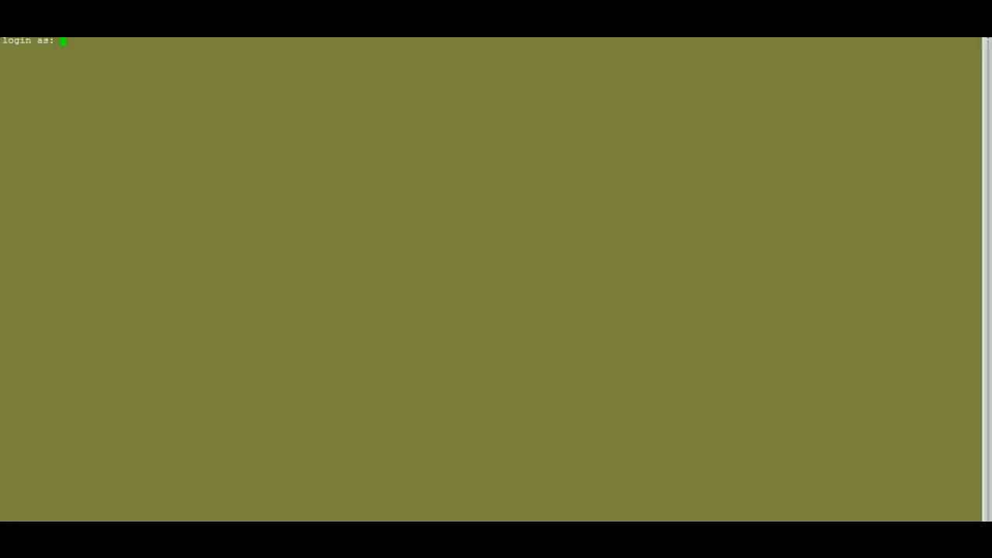
{"action": "type", "text": "root"}
{"action": "key", "text": "Return"}
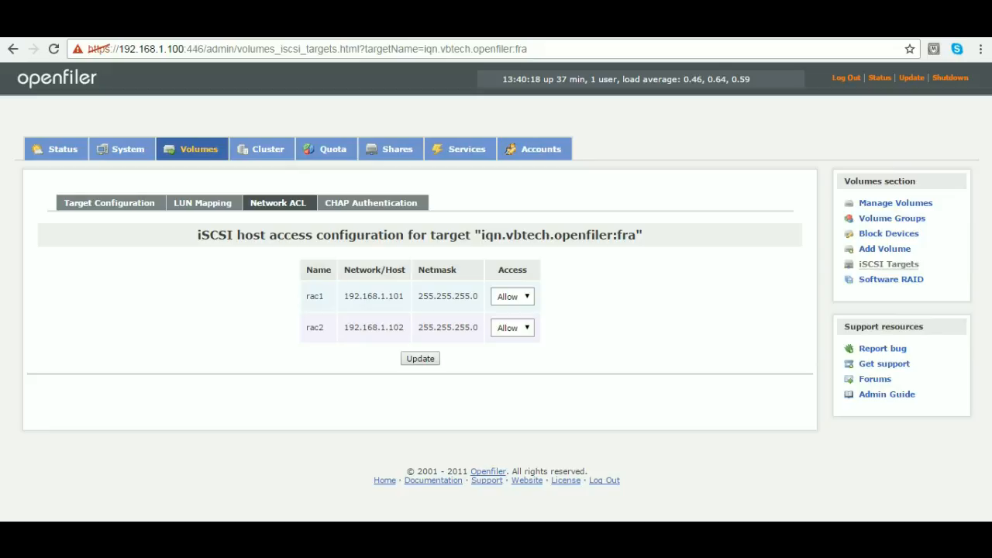
{"action": "key", "text": "alt+Tab"}
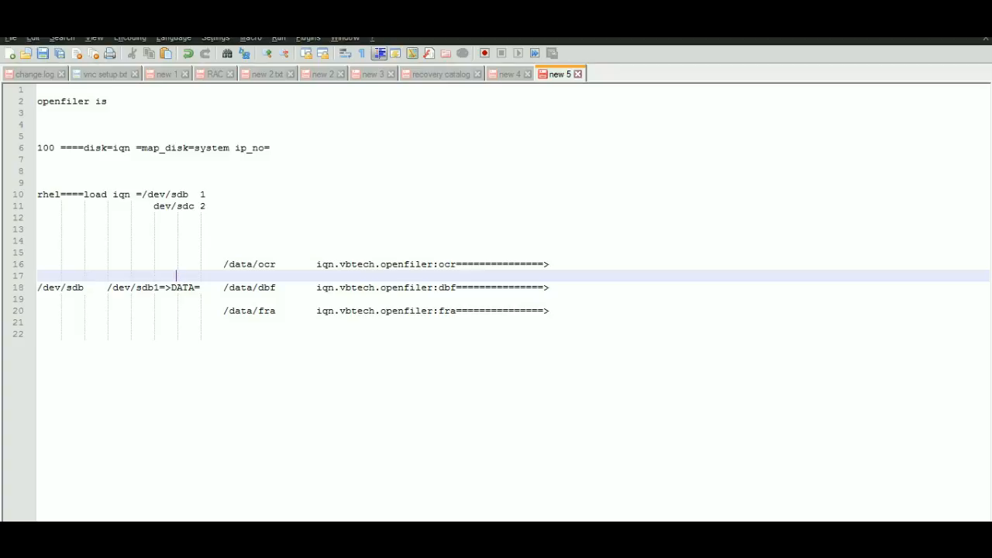
- Add os_iqn after the arrow on the iqn.vbtech.openfiler:dbf line, separated from the arrow by tabs
{"action": "key", "text": "Up"}
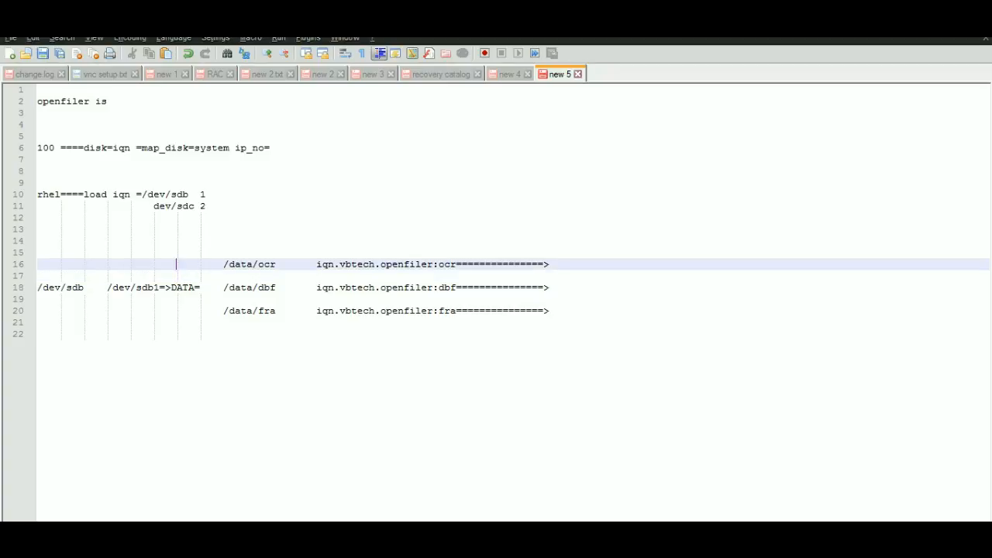
{"action": "key", "text": "Right"}
{"action": "key", "text": "Right"}
{"action": "key", "text": "Right"}
{"action": "key", "text": "Right"}
{"action": "key", "text": "Right"}
{"action": "key", "text": "Right"}
{"action": "key", "text": "Right"}
{"action": "key", "text": "Right"}
{"action": "key", "text": "Right"}
{"action": "key", "text": "Right"}
{"action": "key", "text": "Right"}
{"action": "key", "text": "Right"}
{"action": "key", "text": "Right"}
{"action": "key", "text": "Right"}
{"action": "key", "text": "Right"}
{"action": "key", "text": "Right"}
{"action": "key", "text": "Right"}
{"action": "key", "text": "Right"}
{"action": "key", "text": "Right"}
{"action": "key", "text": "Right"}
{"action": "key", "text": "Right"}
{"action": "key", "text": "Right"}
{"action": "key", "text": "Down"}
{"action": "key", "text": "Down"}
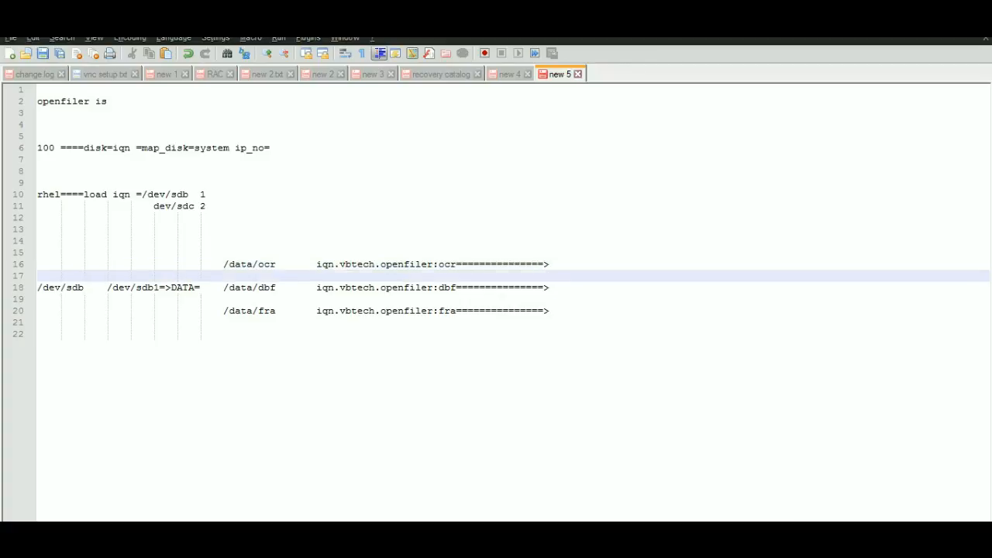
{"action": "key", "text": "Tab"}
{"action": "key", "text": "Tab"}
{"action": "key", "text": "Tab"}
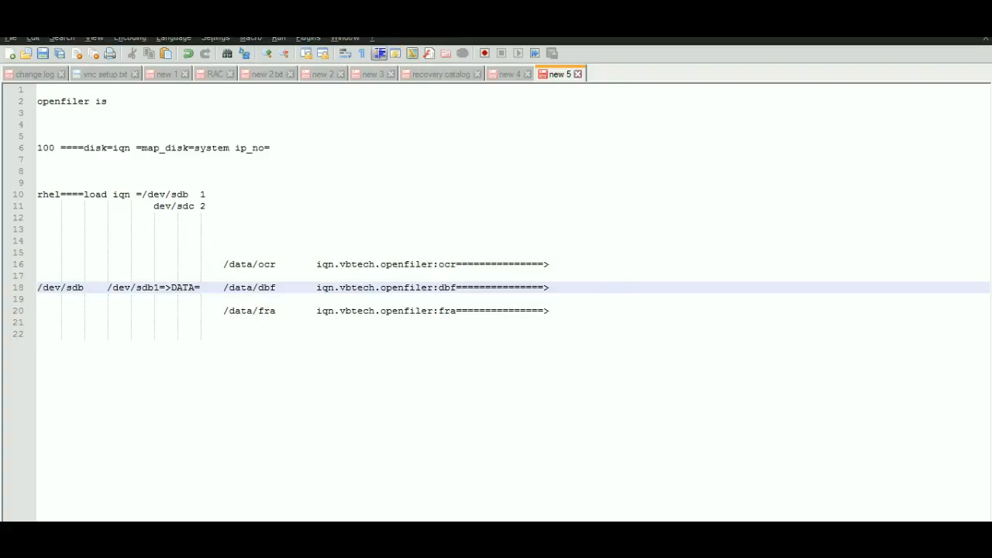
{"action": "type", "text": "os_iqn"}
{"action": "key", "text": "Return"}
{"action": "key", "text": "BackSpace"}
- Pad the ends of the ocr and fra lines with tabs to make room for an aligned column past os_iqn
{"action": "key", "text": "Up"}
{"action": "key", "text": "Up"}
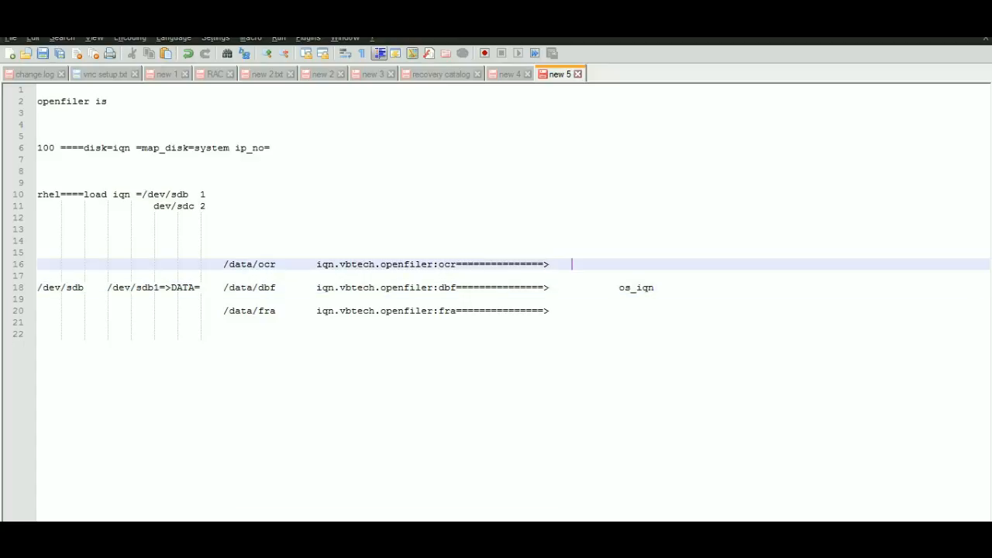
{"action": "left_click", "coordinate": [175, 275]}
{"action": "key", "text": "Down"}
{"action": "key", "text": "Down"}
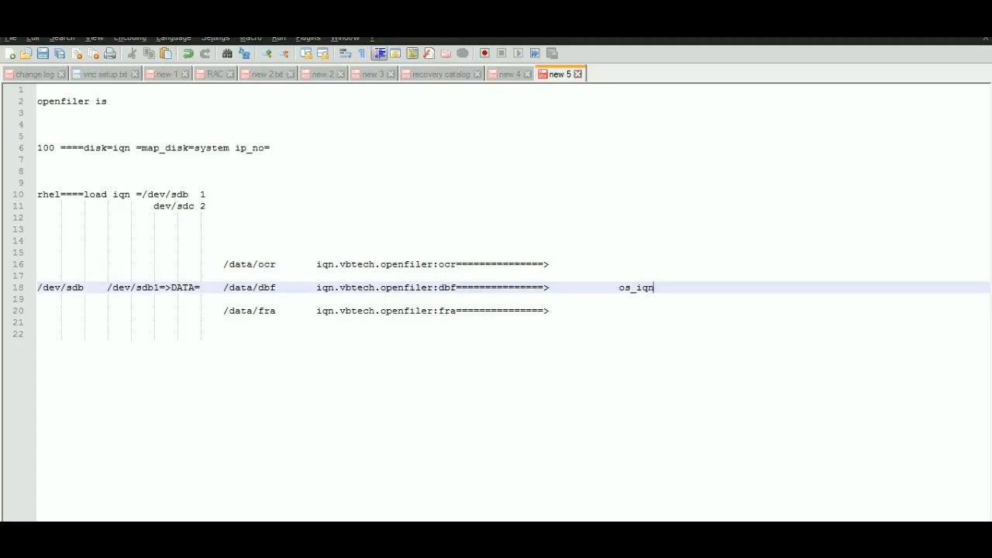
{"action": "key", "text": "Up"}
{"action": "key", "text": "Up"}
{"action": "key", "text": "Up"}
{"action": "key", "text": "Tab"}
{"action": "key", "text": "Down"}
{"action": "key", "text": "Down"}
{"action": "key", "text": "Down"}
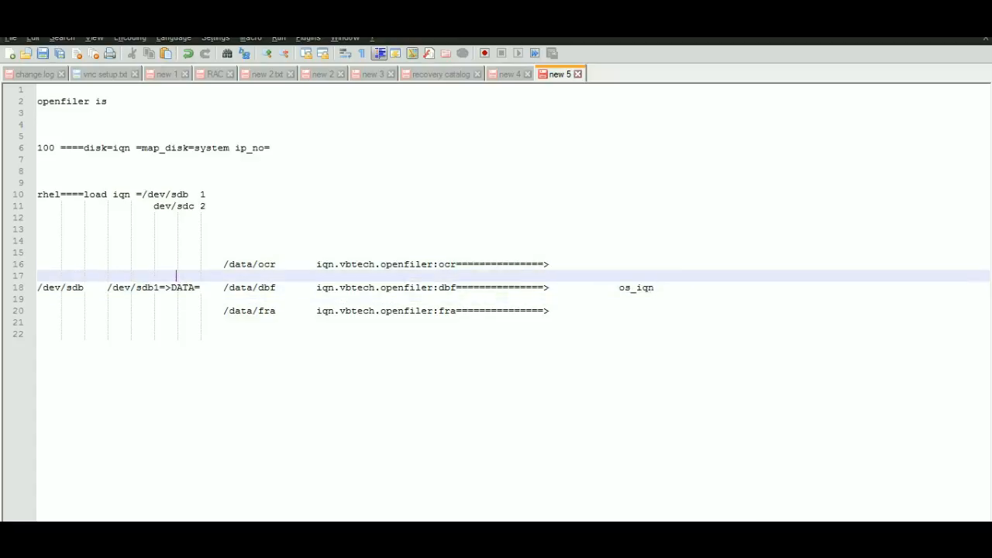
{"action": "key", "text": "Down"}
{"action": "key", "text": "End"}
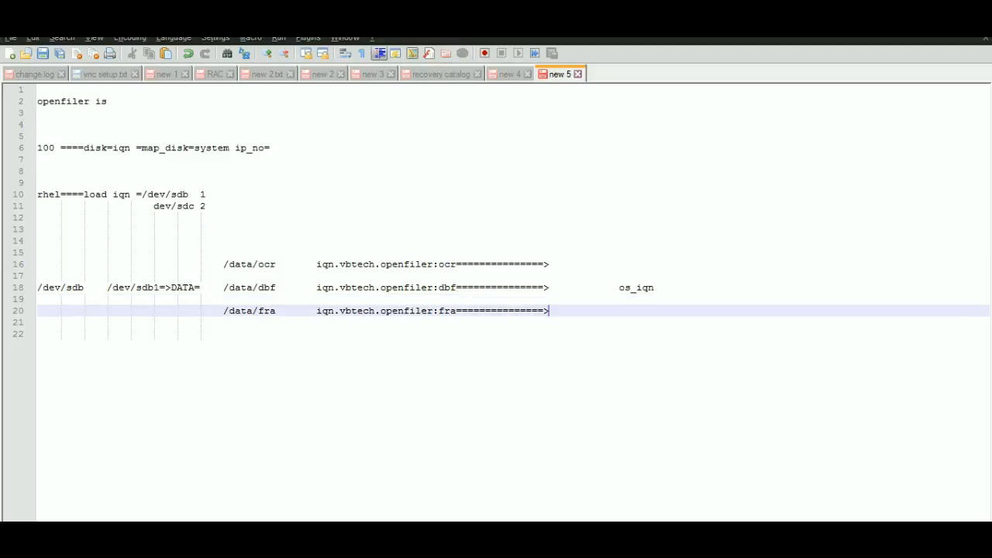
{"action": "key", "text": "Tab"}
{"action": "key", "text": "Tab"}
{"action": "key", "text": "Tab"}
{"action": "key", "text": "Tab"}
{"action": "key", "text": "Tab"}
{"action": "key", "text": "Tab"}
- Add /dev/sdb at the end of the iqn.vbtech.openfiler:ocr line, in the column past os_iqn
{"action": "key", "text": "Up"}
{"action": "key", "text": "Up"}
{"action": "key", "text": "Up"}
{"action": "key", "text": "Up"}
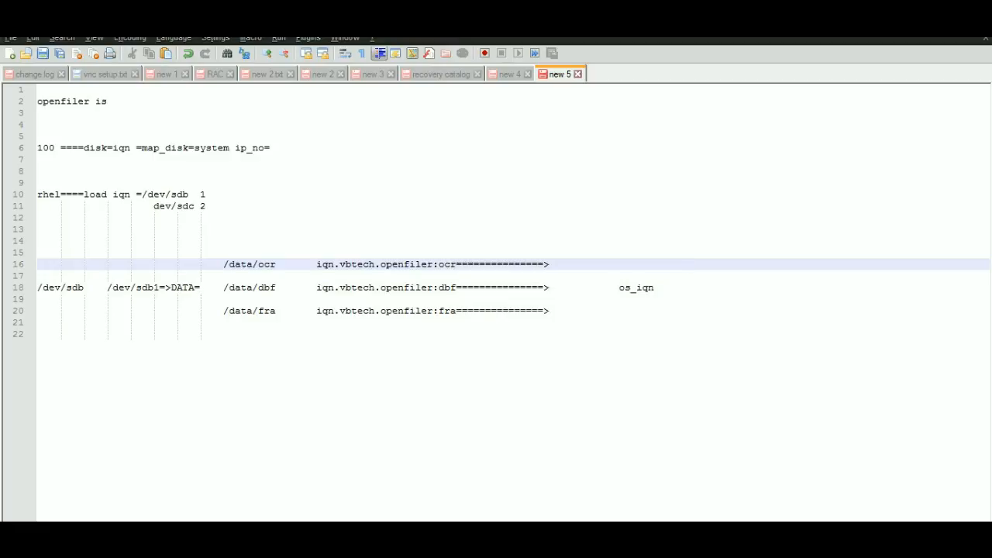
{"action": "type", "text": "/dev/s"}
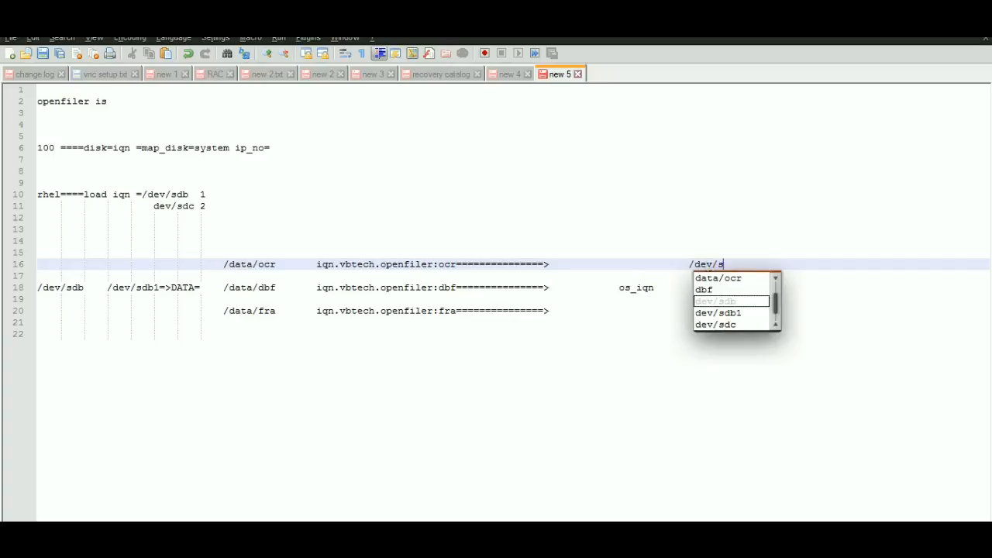
{"action": "type", "text": "db"}
{"action": "left_click", "coordinate": [709, 254]}
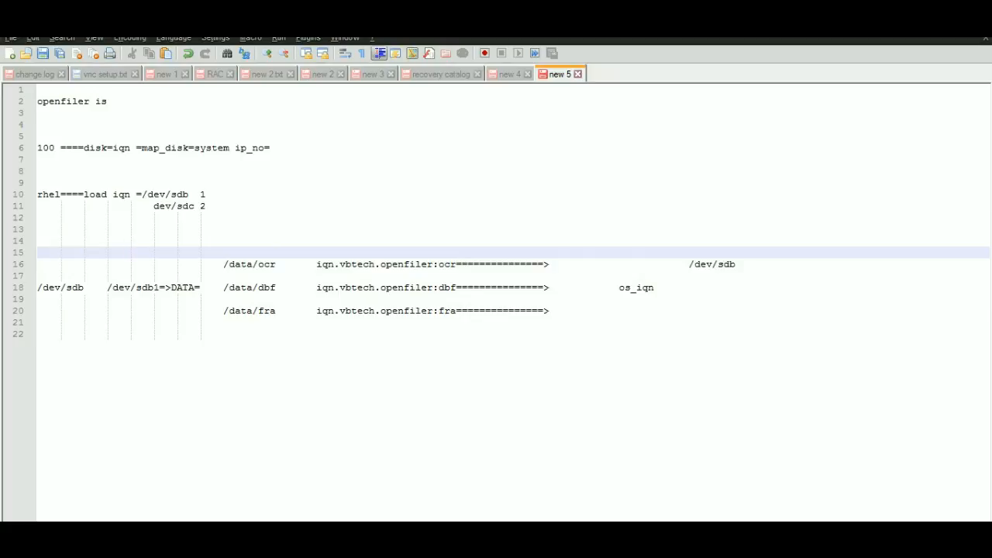
- Add /dev/sdc after os_iqn on the iqn.vbtech.openfiler:dbf line, aligned with /dev/sdb above
{"action": "left_click", "coordinate": [688, 287]}
{"action": "type", "text": "/dev"}
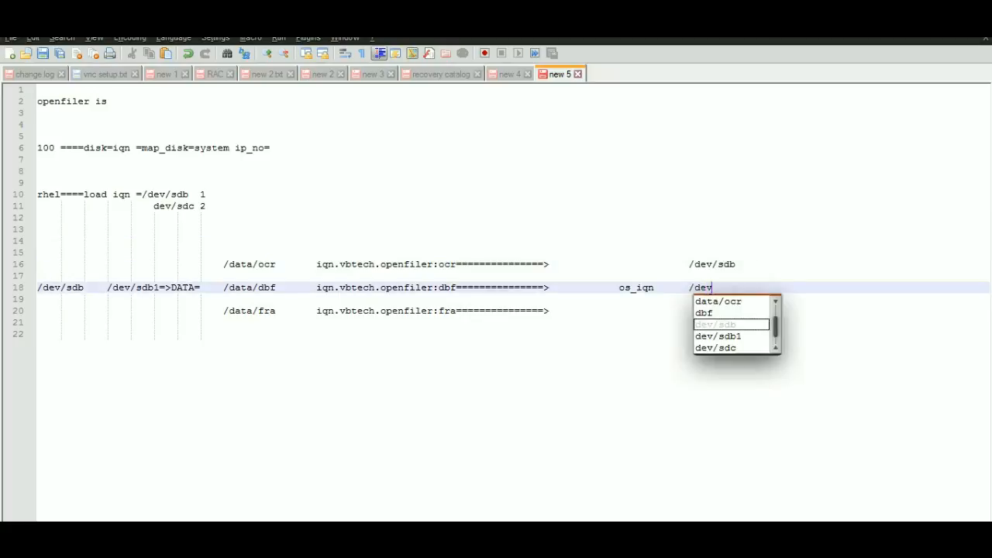
{"action": "type", "text": "/sdc"}
{"action": "left_click", "coordinate": [177, 276]}
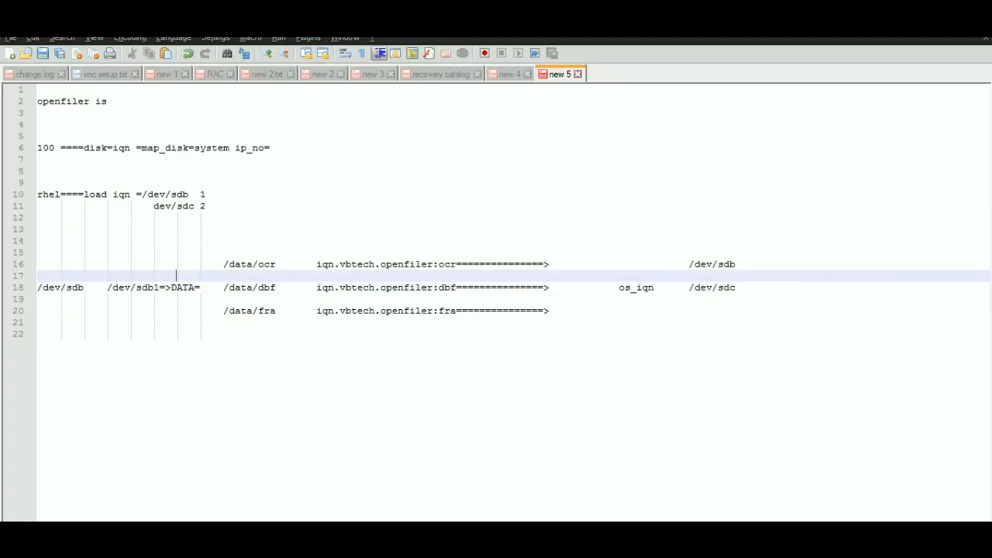
- Add /dev/sdd at the end of the iqn.vbtech.openfiler:fra line, aligned with the devices above
{"action": "left_click", "coordinate": [689, 311]}
{"action": "type", "text": "/"}
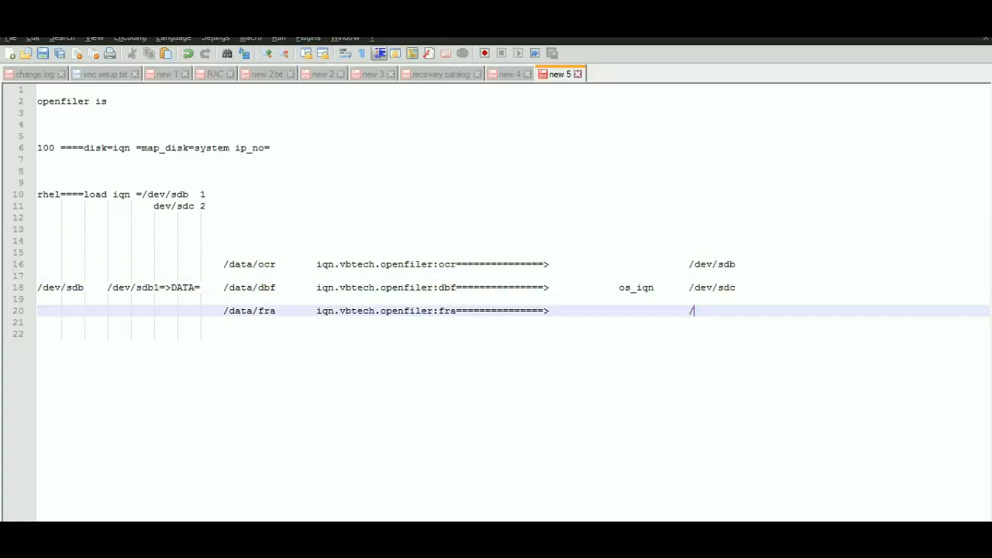
{"action": "type", "text": "dev/"}
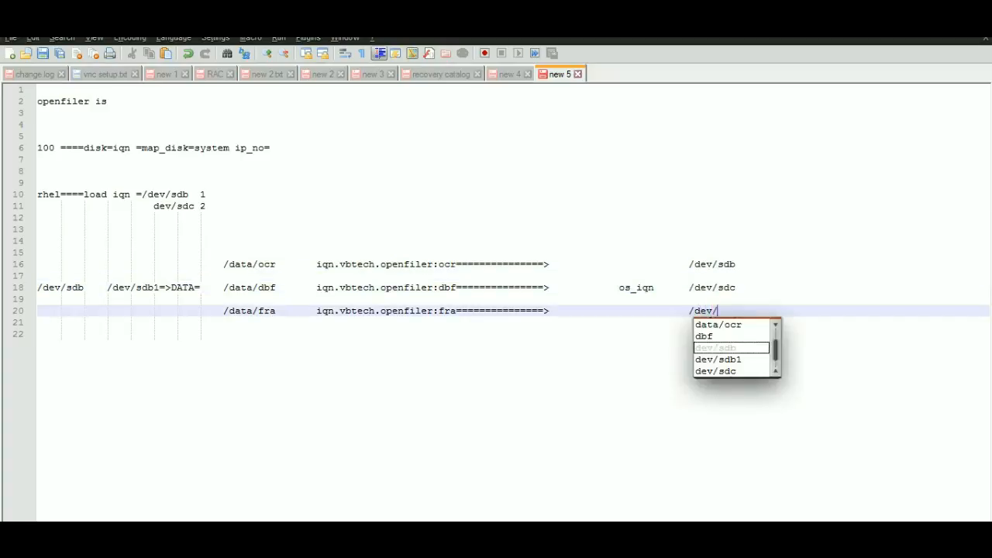
{"action": "type", "text": "sdd"}
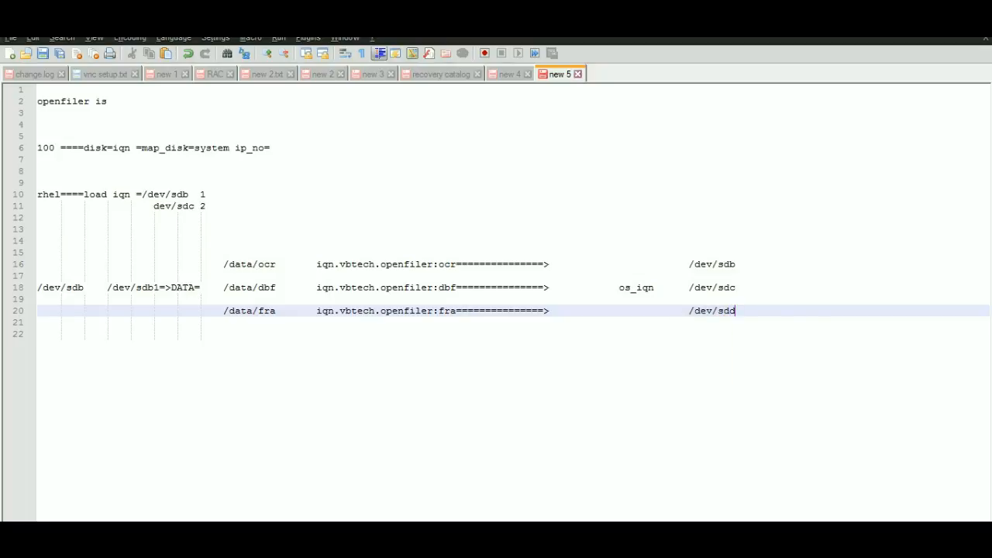
{"action": "left_click", "coordinate": [153, 334]}
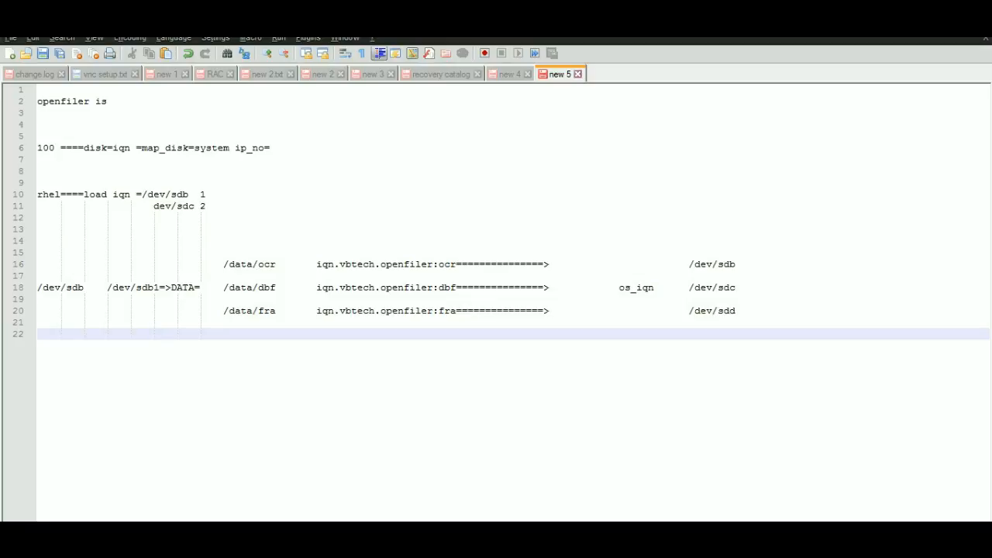
- Select the text dev/sdb at the end of the iqn.vbtech.openfiler:ocr line
{"action": "left_click_drag", "start_coordinate": [694, 264], "coordinate": [736, 265]}
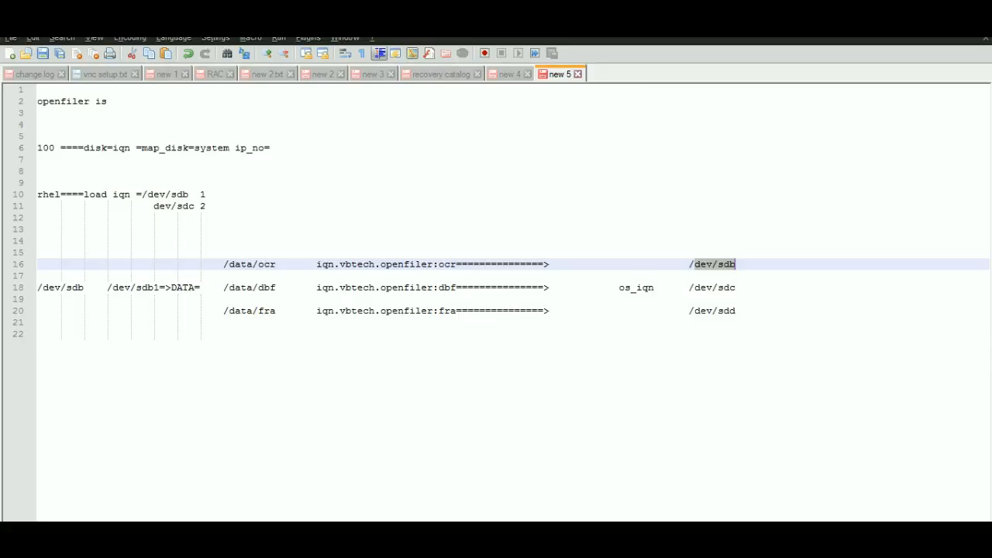
- Add the note "openfiler os in host file in rhel" on line 25, a few blank lines below the mapping list
{"action": "left_click", "coordinate": [153, 334]}
{"action": "key", "text": "Return"}
{"action": "key", "text": "Return"}
{"action": "key", "text": "Return"}
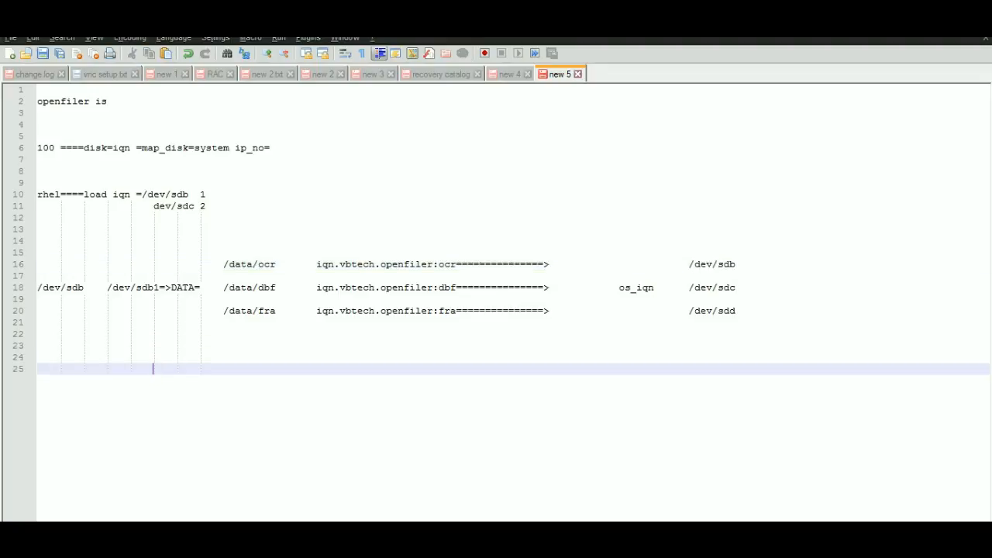
{"action": "type", "text": "openfiler in host"}
{"action": "key", "text": "BackSpace"}
{"action": "key", "text": "BackSpace"}
{"action": "type", "text": "st file in rhelk"}
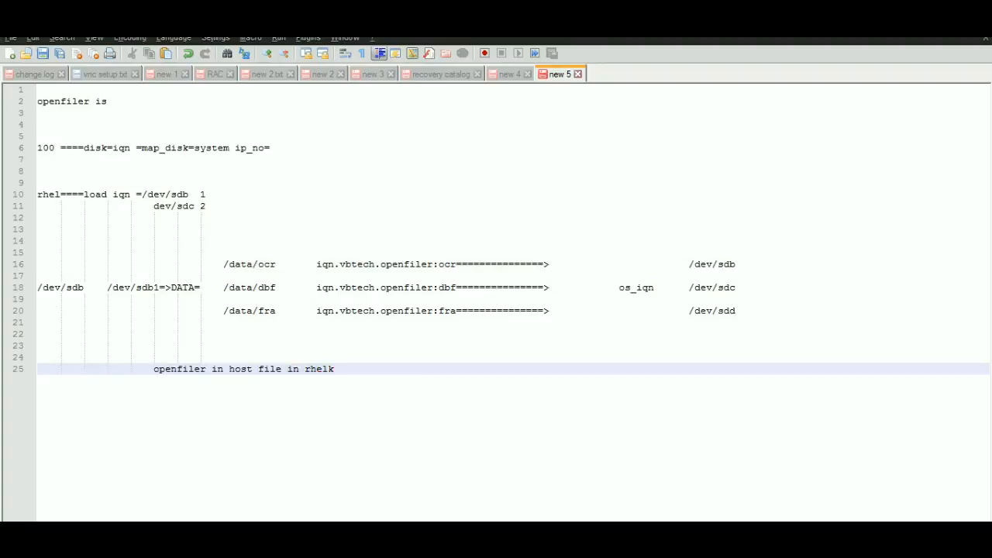
{"action": "key", "text": "BackSpace"}
{"action": "key", "text": "Return"}
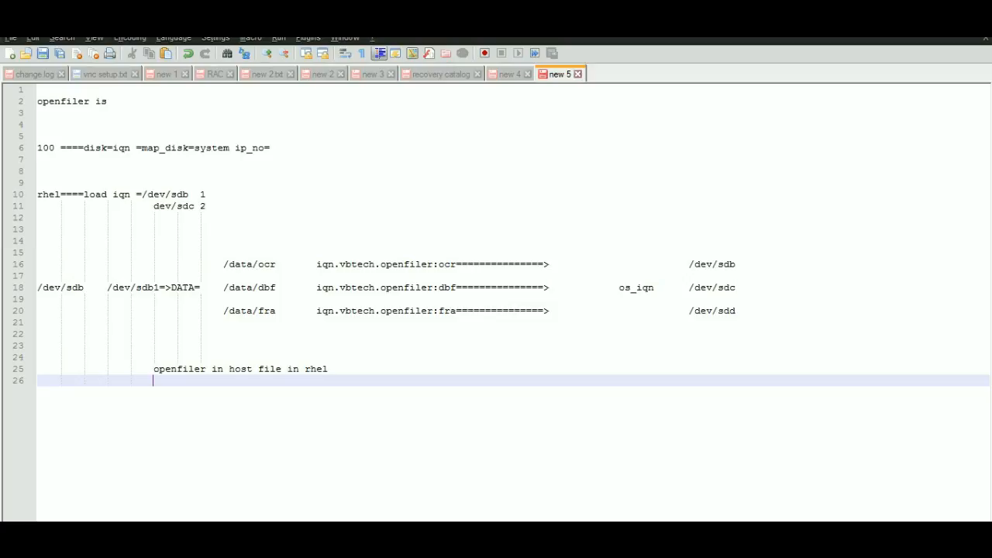
{"action": "key", "text": "Up"}
{"action": "type", "text": "os"}
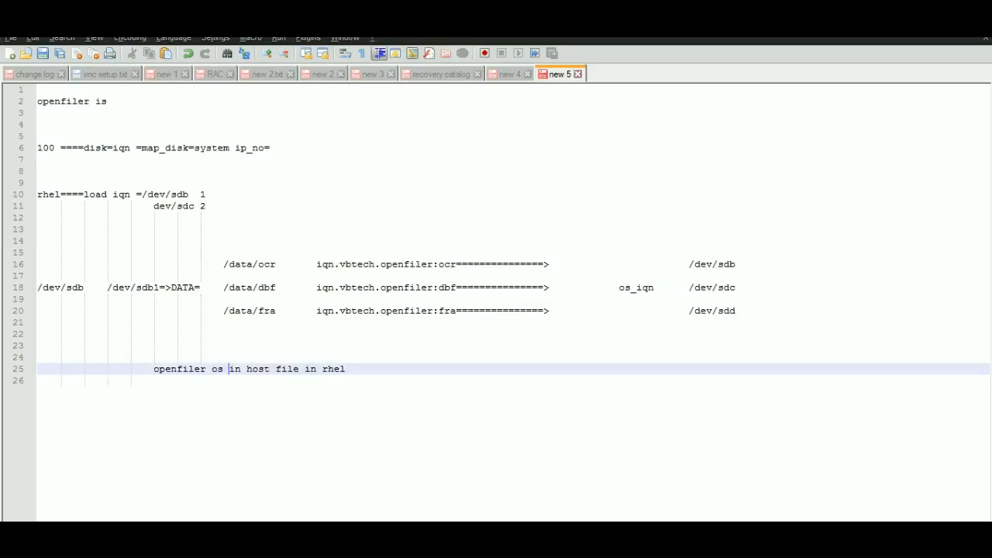
- Switch to the PuTTY session for 192.168.1.100
{"action": "key", "text": "alt+Tab"}
{"action": "key", "text": "alt+Tab"}
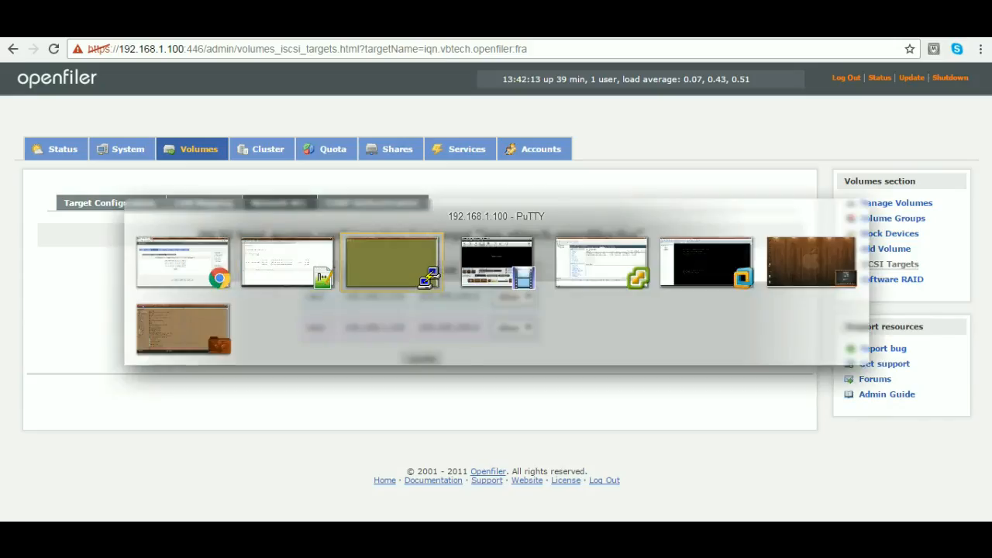
{"action": "key", "text": "Return"}
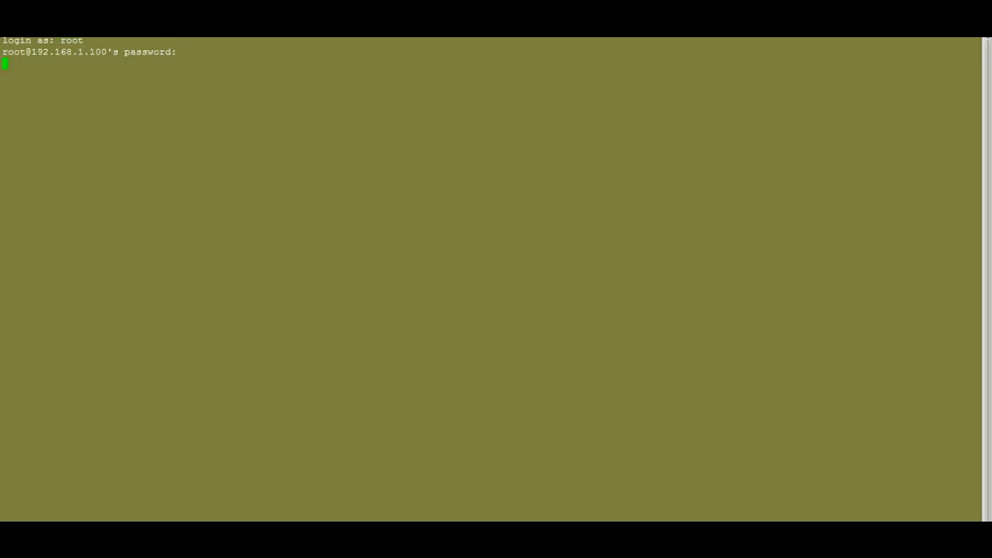
- Duplicate the 192.168.1.100 session, try to log in as root, and return to the original session, dismissing its error dialog
{"action": "right_click", "coordinate": [269, 30]}
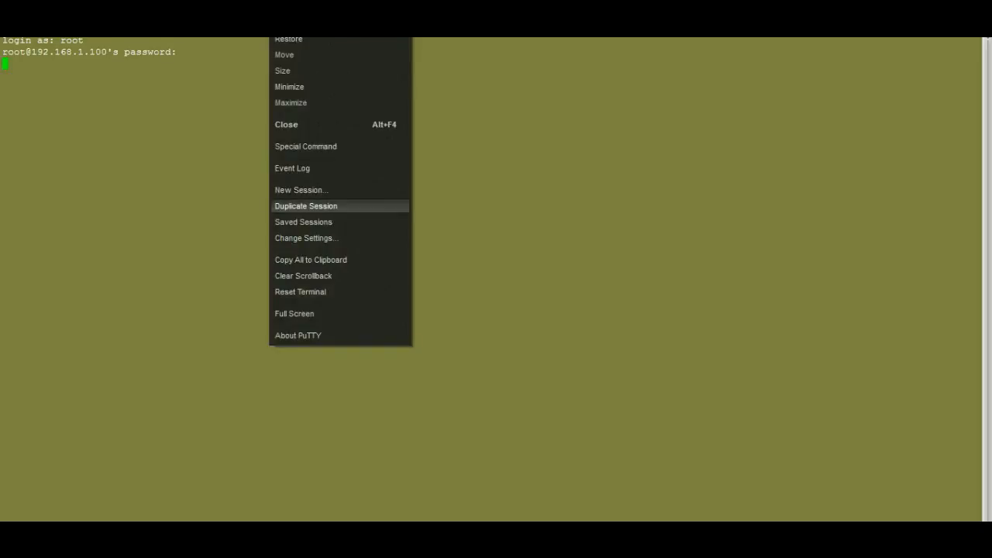
{"action": "key", "text": "Return"}
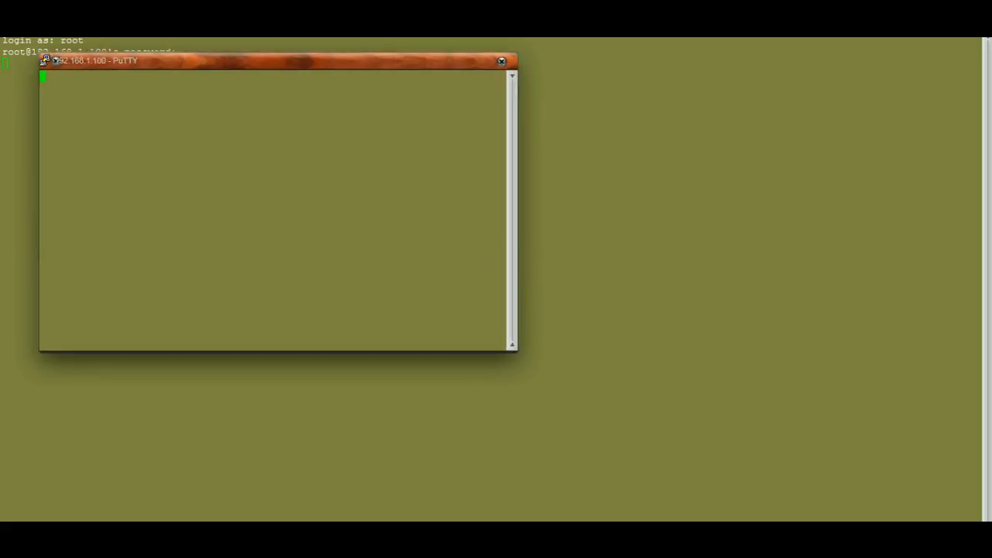
{"action": "key", "text": "alt+Return"}
{"action": "type", "text": "root"}
{"action": "key", "text": "Return"}
{"action": "key", "text": "alt+Tab"}
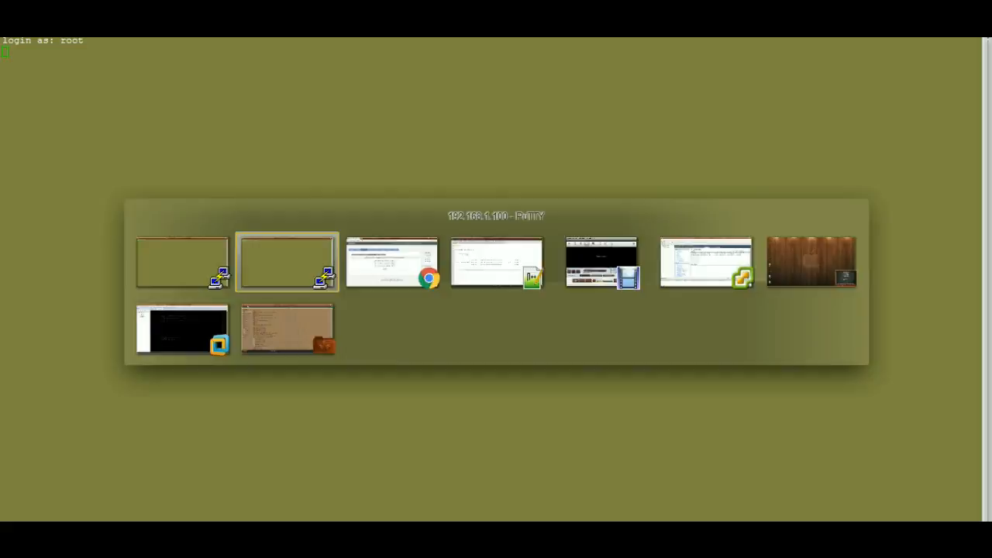
{"action": "key", "text": "alt+Tab"}
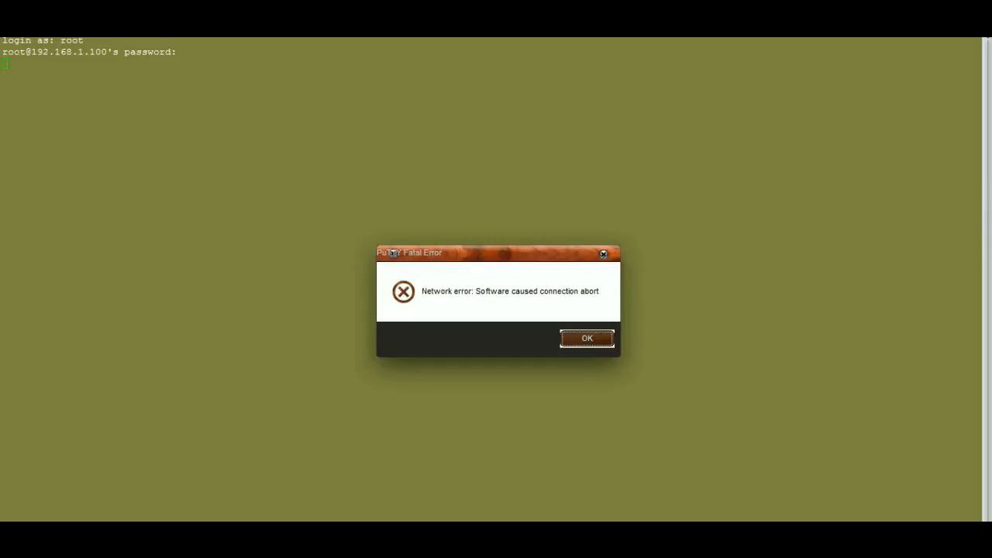
{"action": "key", "text": "Return"}
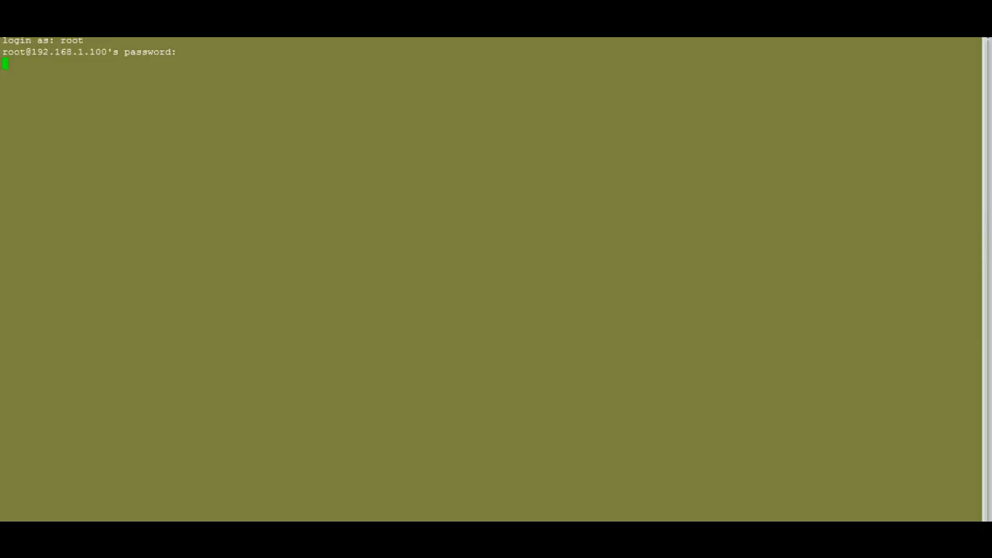
- Reconnect to 192.168.1.100 and log in as root with the account password
{"action": "right_click", "coordinate": [401, 26]}
{"action": "left_click", "coordinate": [434, 178]}
{"action": "type", "text": "root"}
{"action": "key", "text": "Return"}
- Clear the terminal and open /etc/initiators.deny in vi
{"action": "key", "text": "Return"}
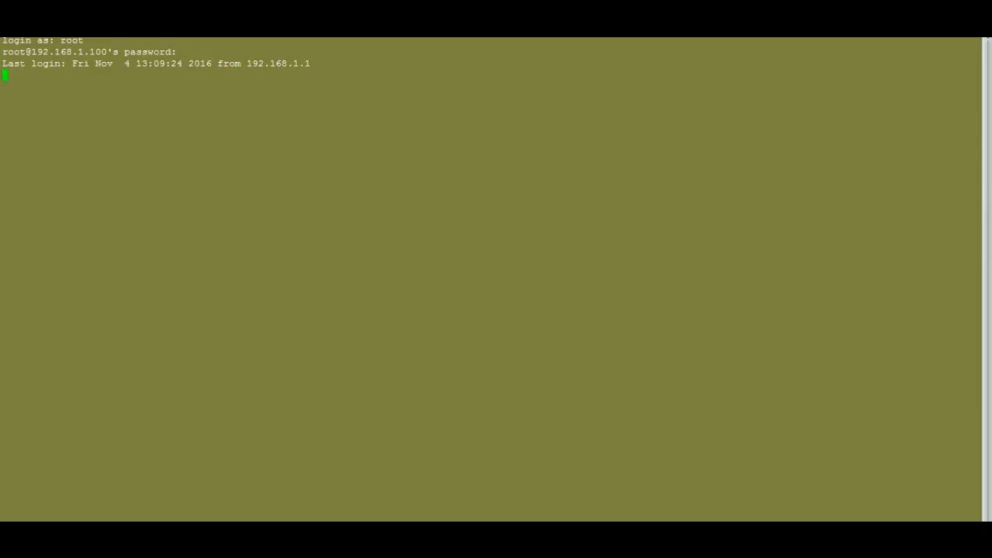
{"action": "key", "text": "ctrl+l"}
{"action": "type", "text": "vi /etc/init"}
{"action": "key", "text": "Tab"}
{"action": "type", "text": "deny"}
{"action": "key", "text": "Return"}
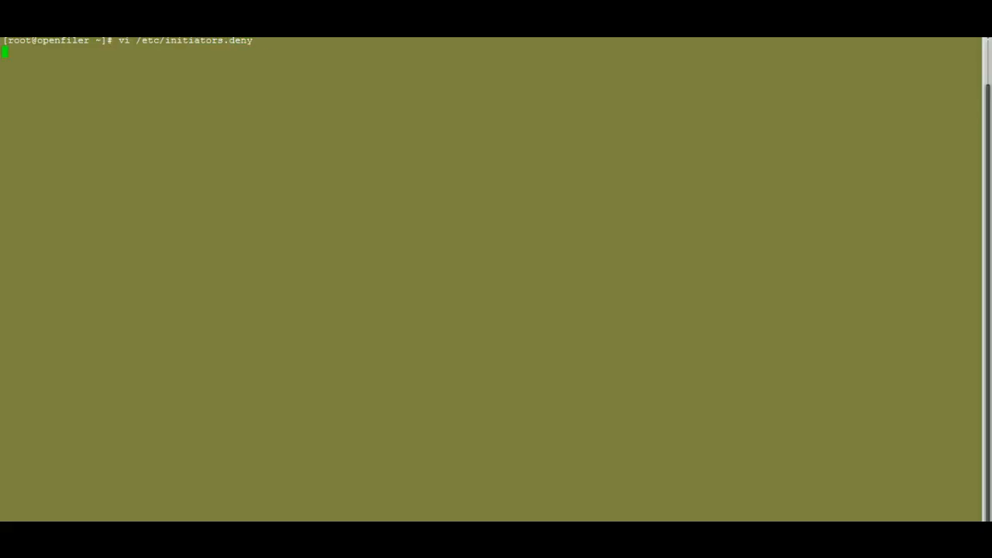
- Comment out the iqn.vbtech.openfiler:ocr ALL and iqn.vbtech.openfiler:dbf ALL lines with a leading #
{"action": "key", "text": "Down"}
{"action": "key", "text": "Down"}
{"action": "key", "text": "Down"}
{"action": "key", "text": "Down"}
{"action": "key", "text": "Down"}
{"action": "key", "text": "Down"}
{"action": "key", "text": "Down"}
{"action": "key", "text": "Up"}
{"action": "key", "text": "Up"}
{"action": "key", "text": "Down"}
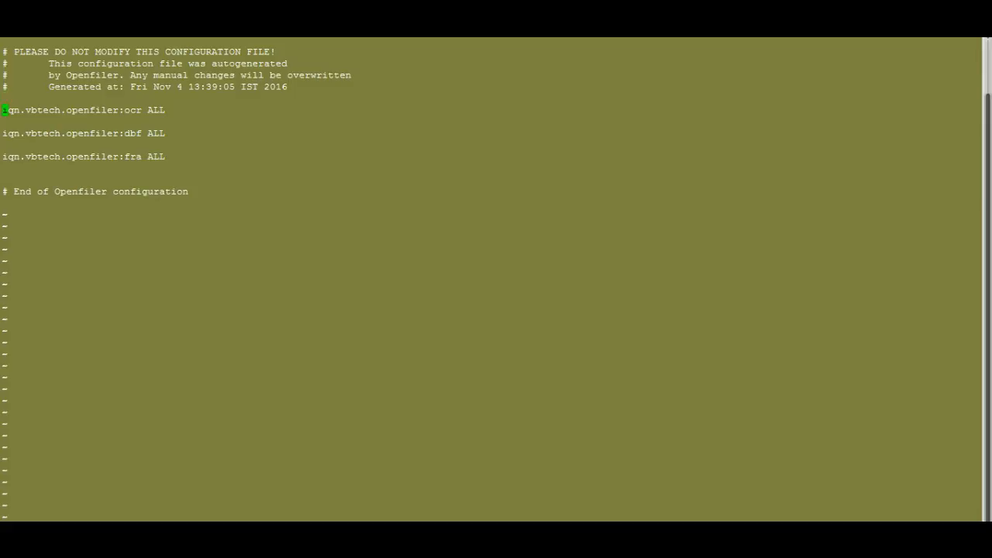
{"action": "type", "text": "i#"}
{"action": "key", "text": "Down"}
{"action": "key", "text": "Down"}
{"action": "type", "text": "#"}
- Comment out the iqn.vbtech.openfiler:fra ALL line with #, and save and quit initiators.deny
{"action": "key", "text": "Down"}
{"action": "key", "text": "Down"}
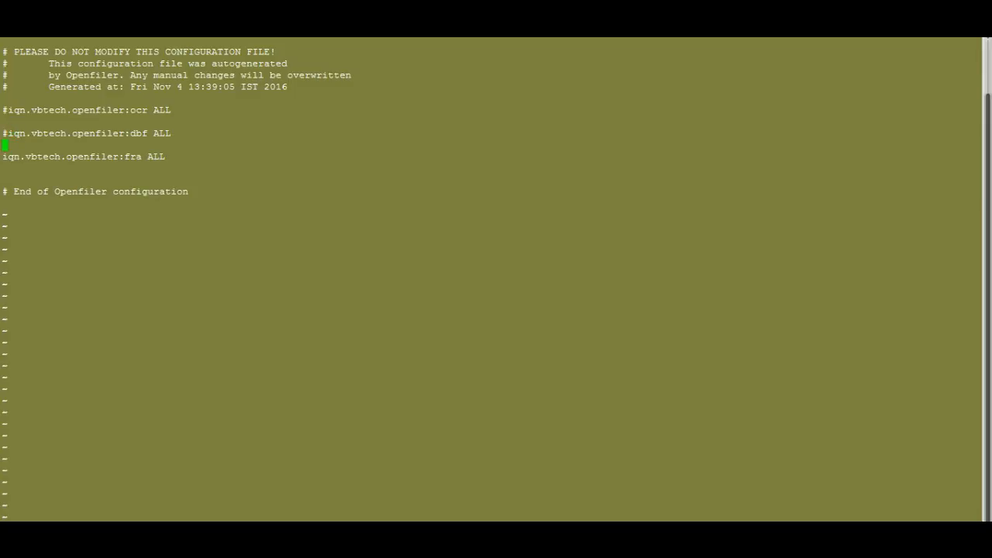
{"action": "type", "text": "#"}
{"action": "key", "text": "Up"}
{"action": "key", "text": "Up"}
{"action": "key", "text": "Up"}
{"action": "key", "text": "Up"}
{"action": "key", "text": "Up"}
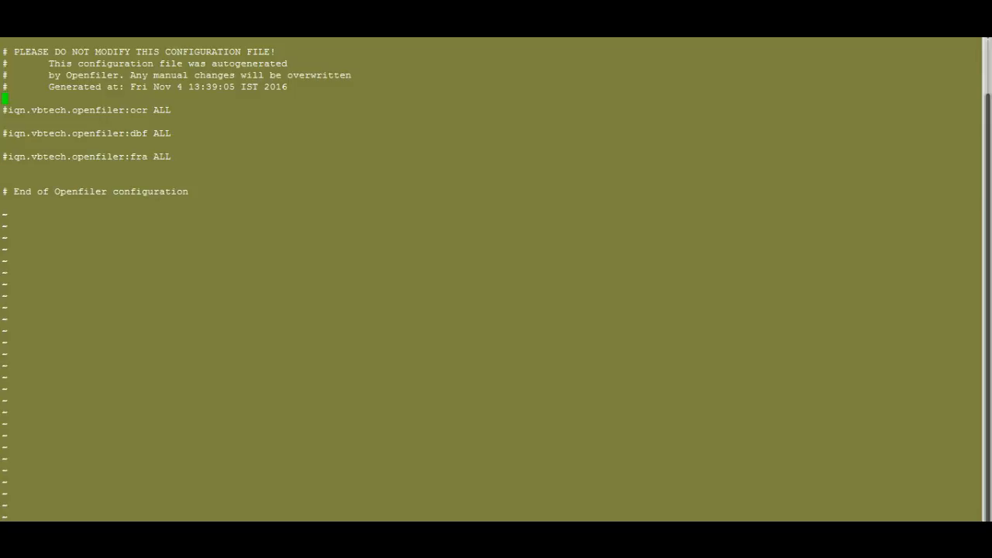
{"action": "type", "text": ":wq"}
{"action": "key", "text": "Return"}
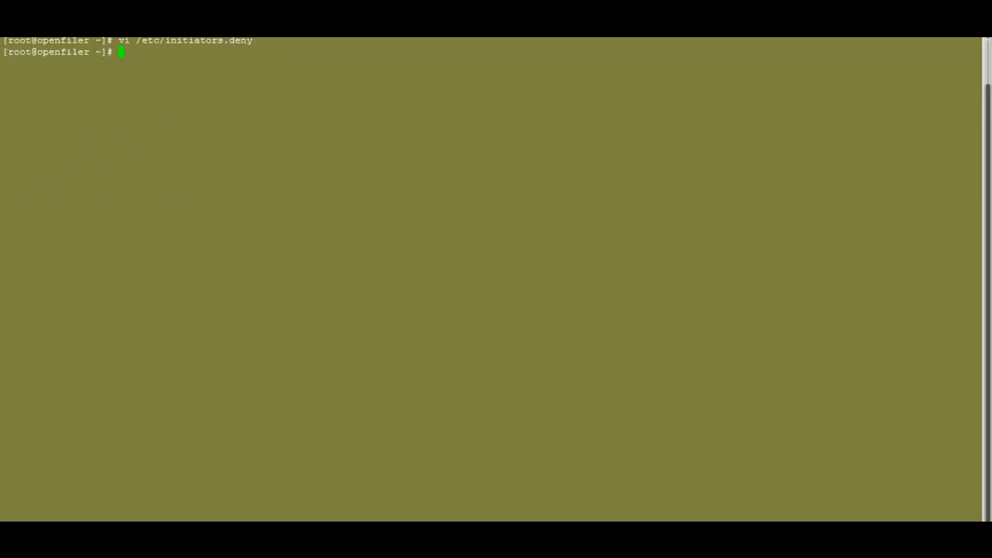
- Open /etc/initiators.allow in vi by reusing the previous command
{"action": "key", "text": "Up"}
{"action": "key", "text": "BackSpace"}
{"action": "key", "text": "BackSpace"}
{"action": "key", "text": "BackSpace"}
{"action": "key", "text": "BackSpace"}
{"action": "type", "text": "allow"}
{"action": "key", "text": "Return"}
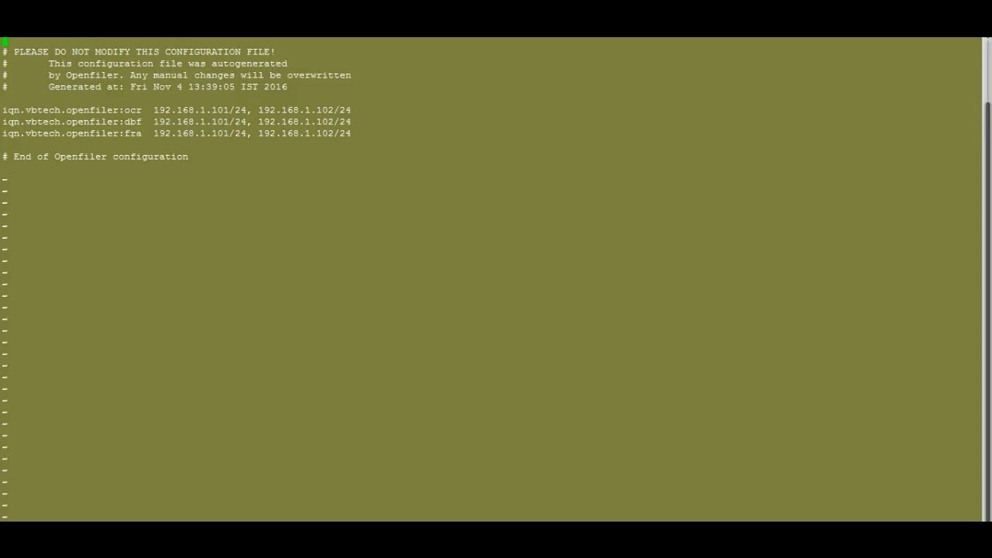
- Examine the entries in initiators.allow and highlight the target name iqn.vbtech.openfiler:ocr
{"action": "key", "text": "Down"}
{"action": "key", "text": "Down"}
{"action": "key", "text": "Down"}
{"action": "key", "text": "Down"}
{"action": "key", "text": "Down"}
{"action": "key", "text": "Down"}
{"action": "key", "text": "Down"}
{"action": "key", "text": "Down"}
{"action": "key", "text": "Down"}
{"action": "key", "text": "Down"}
{"action": "left_click_drag", "start_coordinate": [2, 110], "coordinate": [142, 110]}
- Highlight data/ocr in the Notepad++ mapping notes to match it with the ocr target, and return to PuTTY
{"action": "key", "text": "alt+Tab"}
{"action": "key", "text": "alt+Tab"}
{"action": "key", "text": "alt+Tab"}
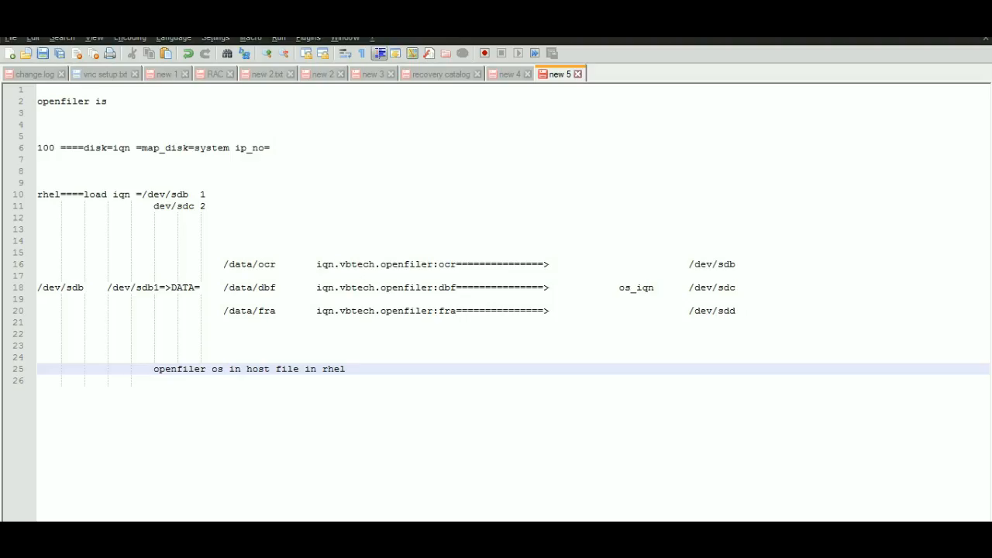
{"action": "left_click_drag", "start_coordinate": [228, 264], "coordinate": [276, 265]}
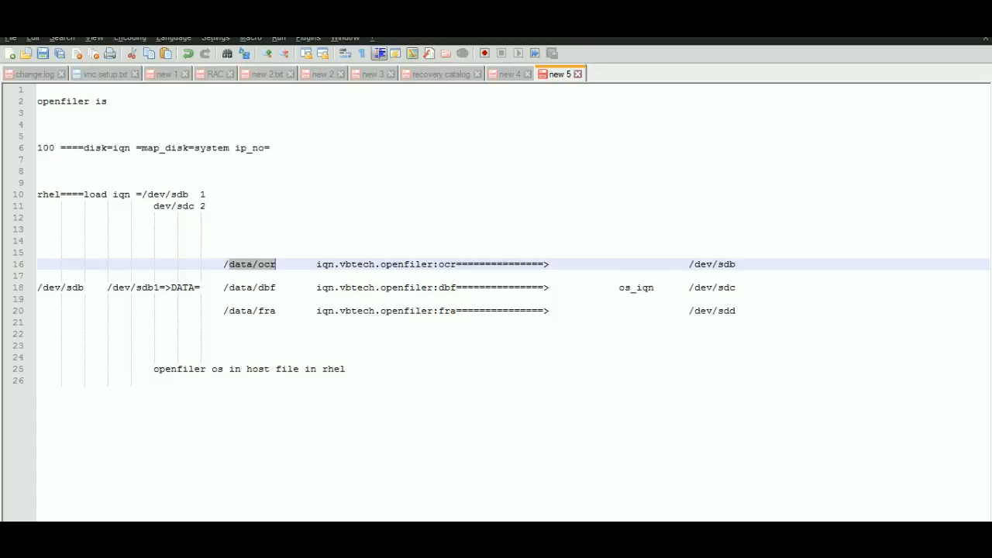
{"action": "key", "text": "alt+Tab"}
{"action": "key", "text": "alt+Tab"}
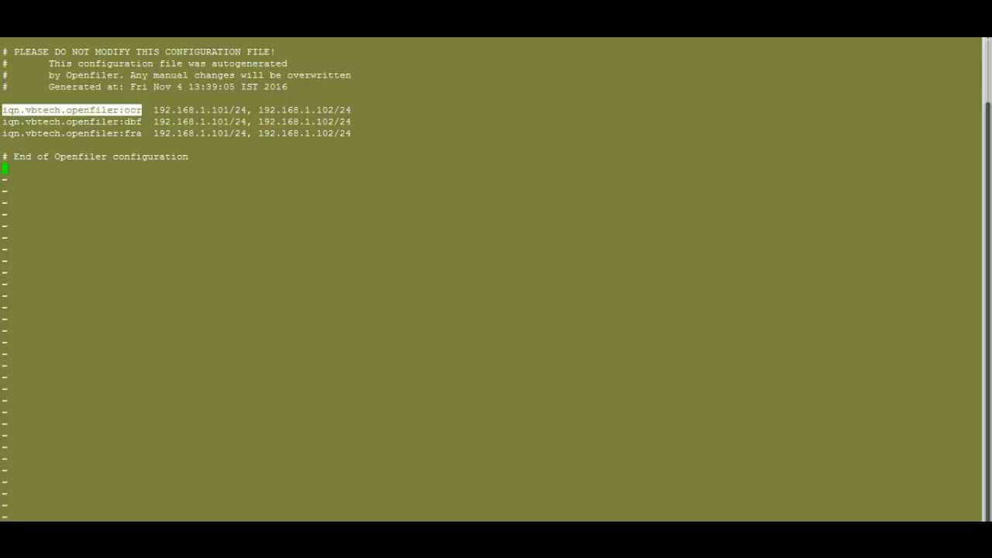
- Review the allowed client addresses for the ocr, dbf and fra targets in initiators.allow
{"action": "left_click_drag", "start_coordinate": [154, 110], "coordinate": [334, 110]}
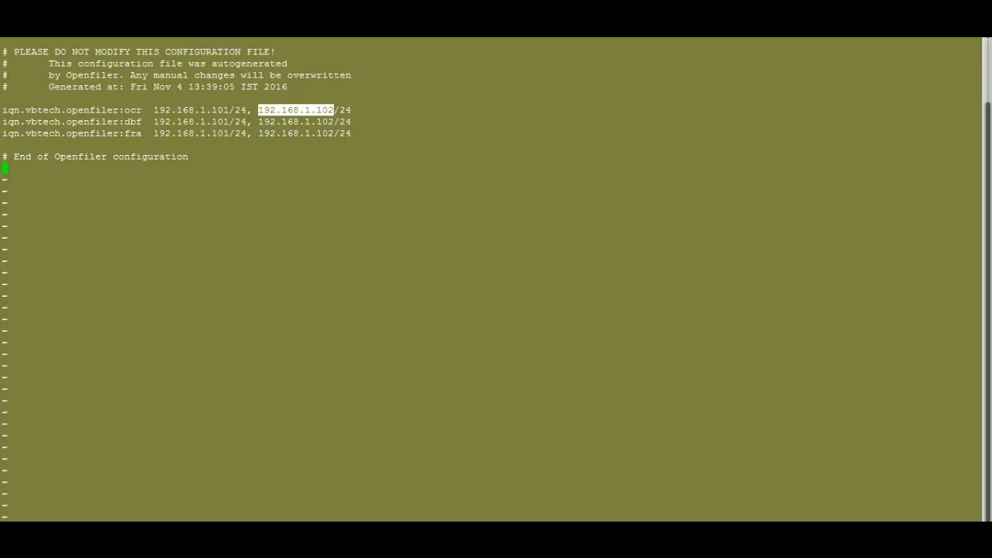
{"action": "left_click_drag", "start_coordinate": [2, 122], "coordinate": [229, 121]}
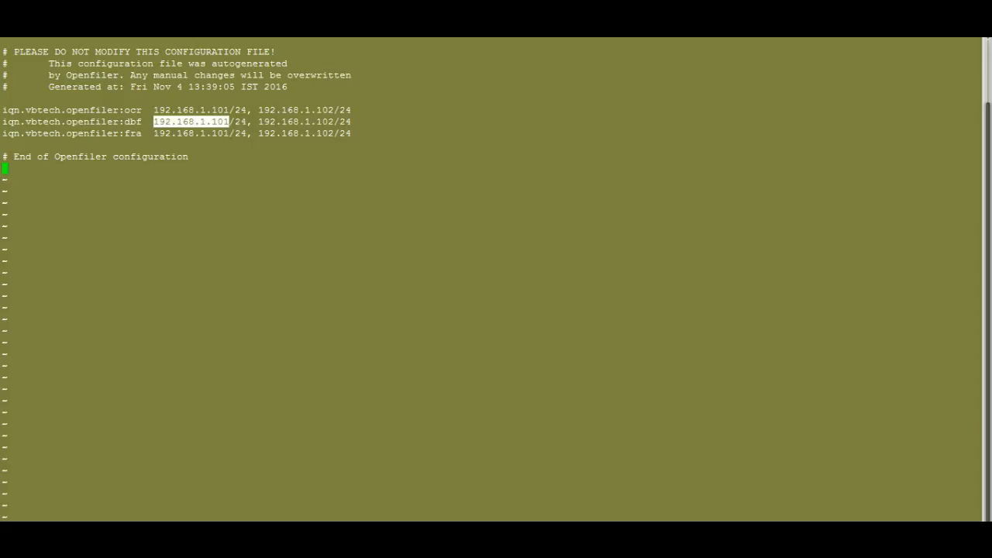
{"action": "left_click_drag", "start_coordinate": [253, 121], "coordinate": [334, 122]}
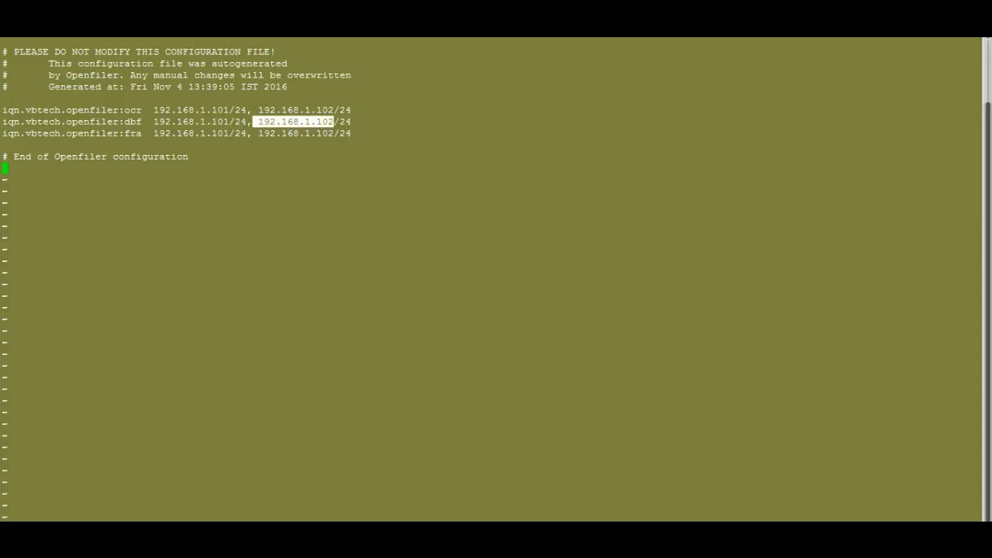
{"action": "left_click_drag", "start_coordinate": [8, 133], "coordinate": [147, 133]}
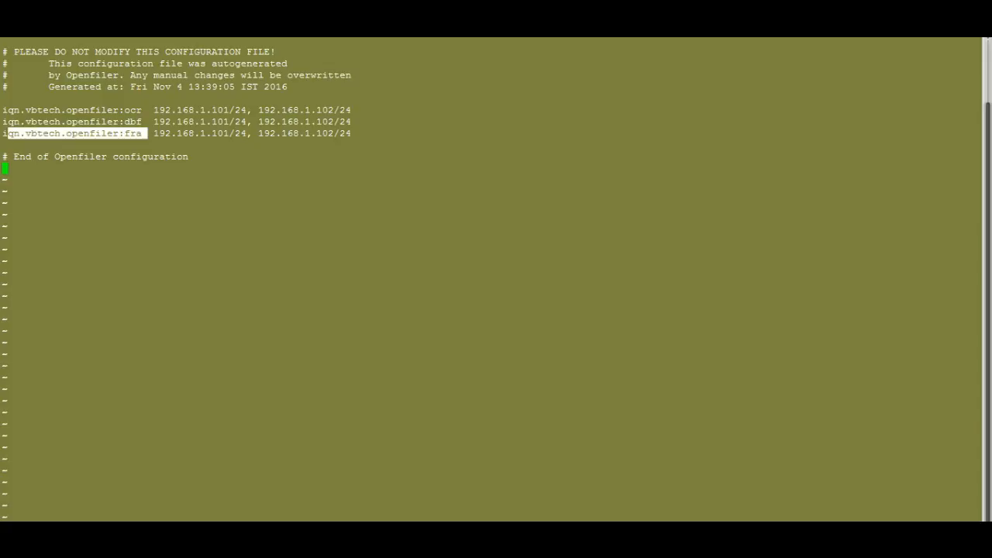
{"action": "left_click_drag", "start_coordinate": [211, 133], "coordinate": [333, 133]}
{"action": "left_click", "coordinate": [333, 133]}
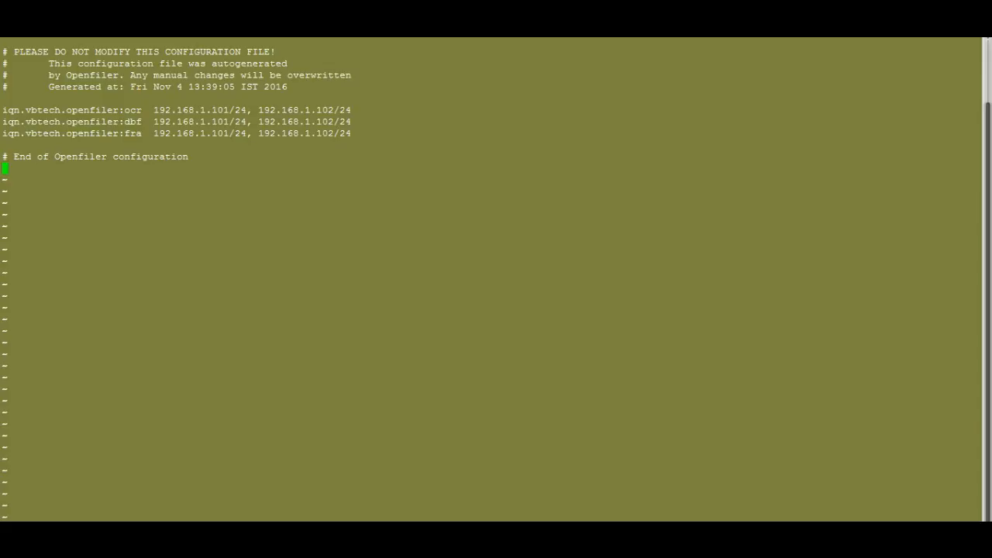
{"action": "left_click_drag", "start_coordinate": [148, 110], "coordinate": [351, 133]}
{"action": "left_click", "coordinate": [351, 134]}
- Switch to the Openfiler web page in Chrome and review the LUN mapping, network ACL and CHAP authentication pages for iqn.vbtech.openfiler:fra
{"action": "key", "text": "alt+Tab"}
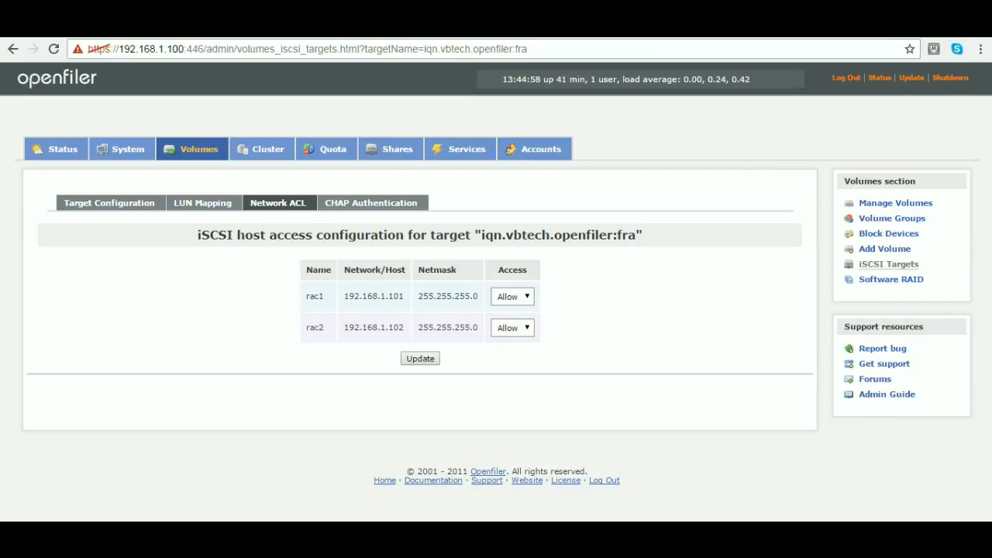
{"action": "left_click", "coordinate": [202, 203]}
{"action": "left_click", "coordinate": [277, 203]}
{"action": "left_click", "coordinate": [371, 203]}
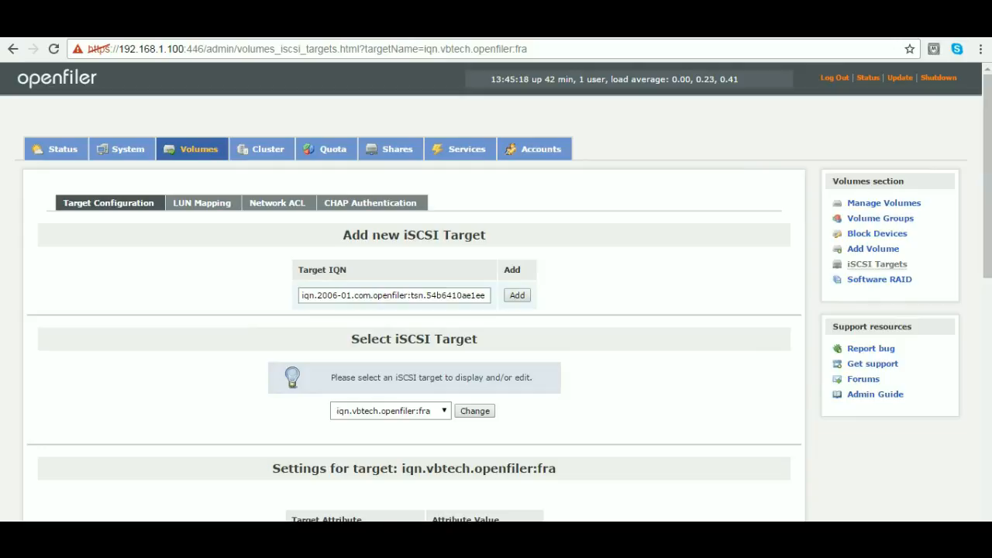
{"action": "mouse_move", "coordinate": [987, 177]}
{"action": "left_mouse_down"}
{"action": "mouse_move", "coordinate": [987, 226]}
{"action": "mouse_move", "coordinate": [987, 175]}
{"action": "left_mouse_up"}
{"action": "right_click", "coordinate": [785, 29]}
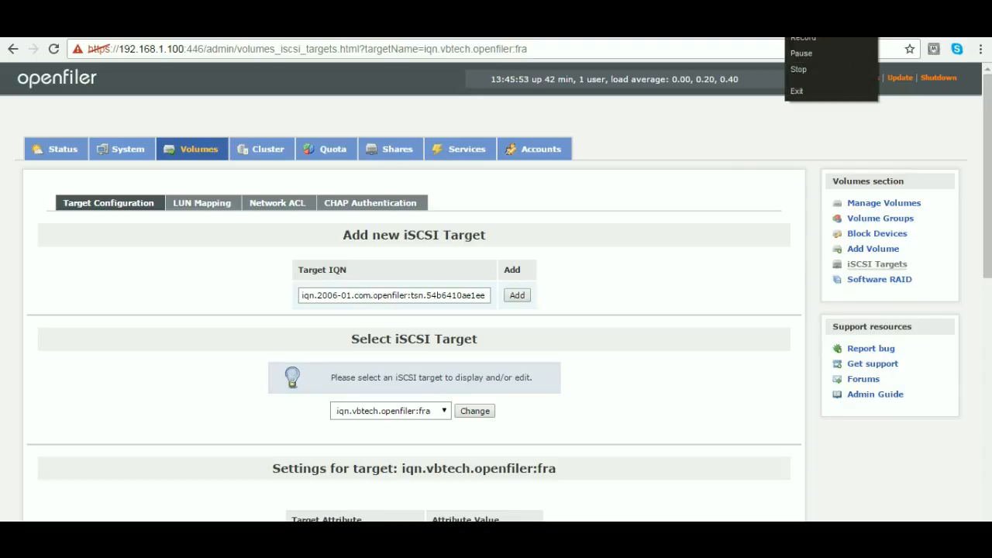